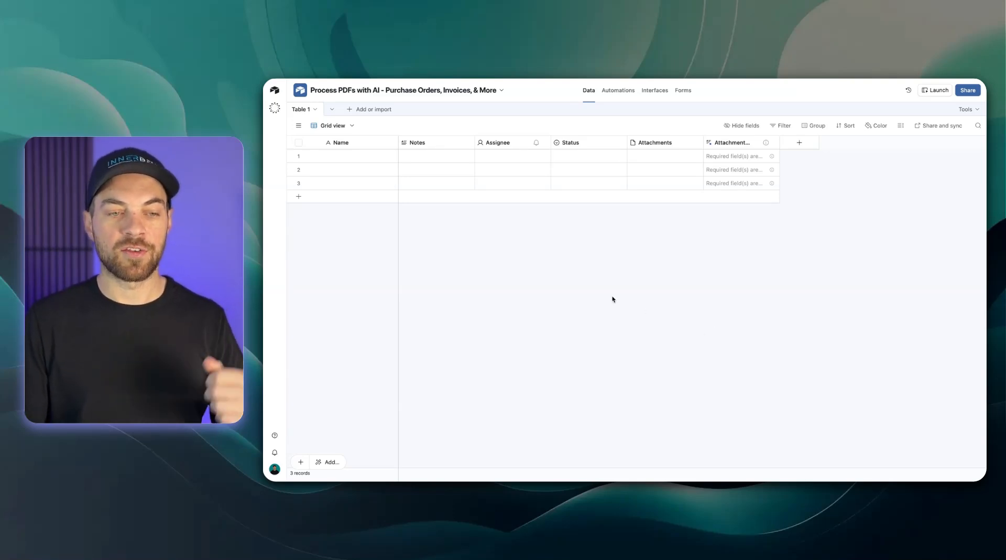
# - Rename the table Table 1 as Orders
pyautogui.doubleClick(302, 111)
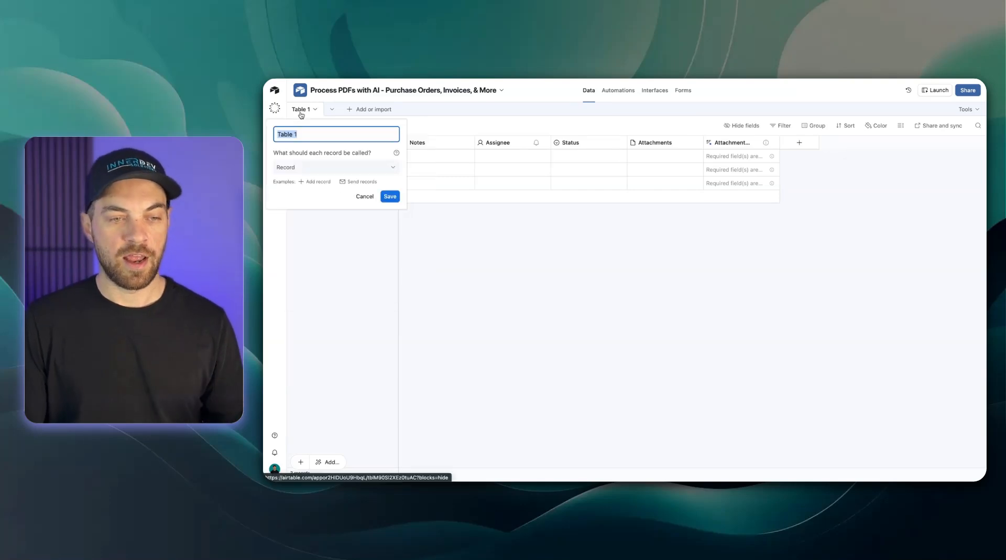
pyautogui.write('Orders')
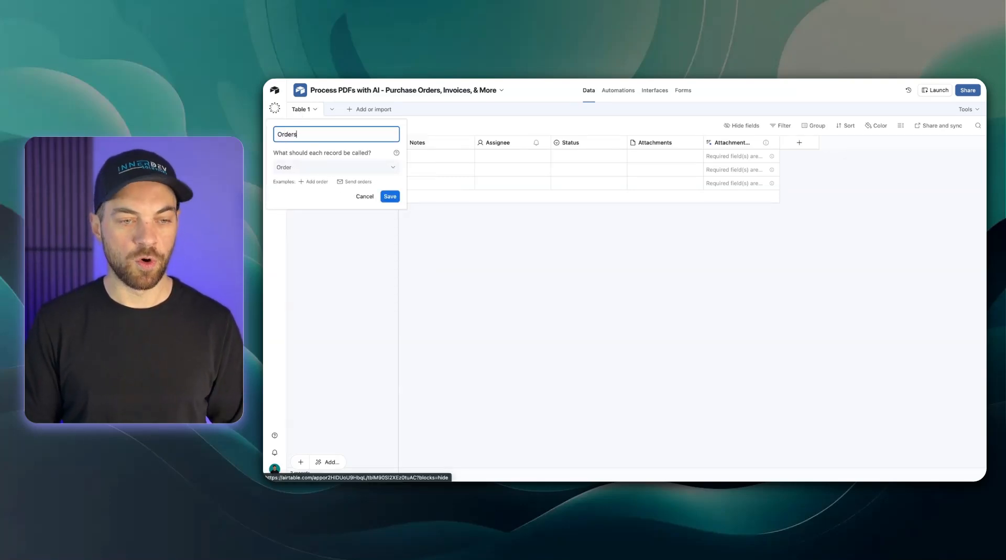
pyautogui.press('Return')
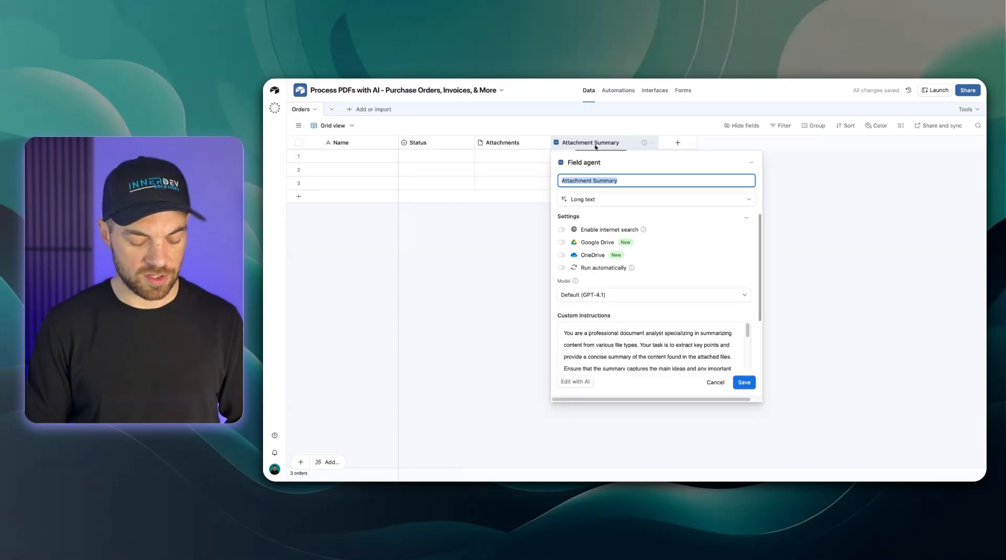
# - Rename the Attachment Summary field as "Key Details from Purchase Order" and save it
pyautogui.write('Key')
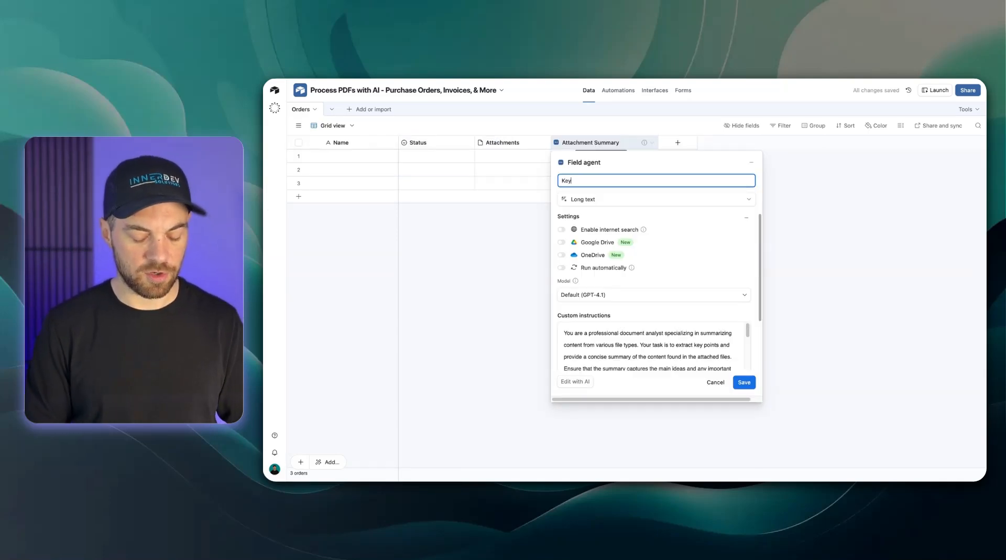
pyautogui.write(' Details from')
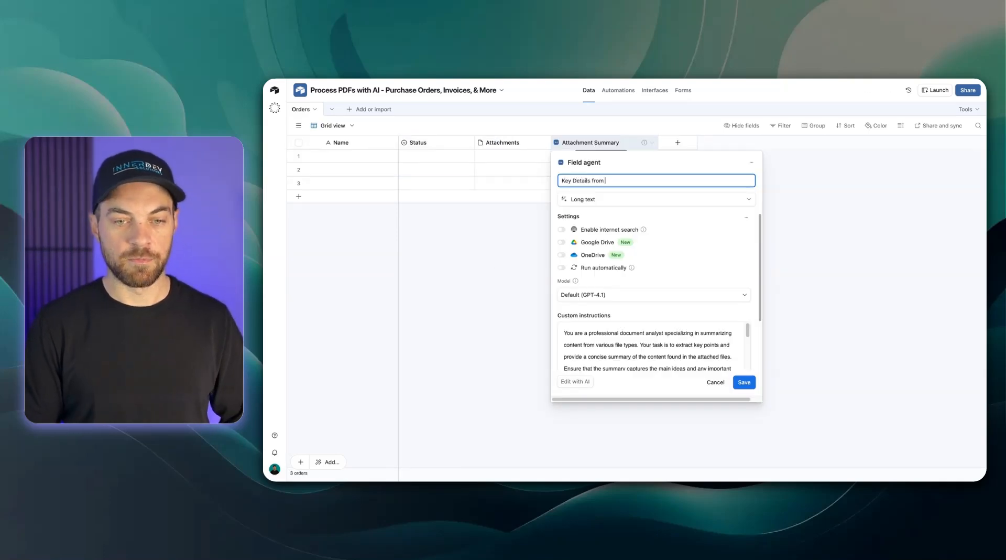
pyautogui.write(' Purchase ')
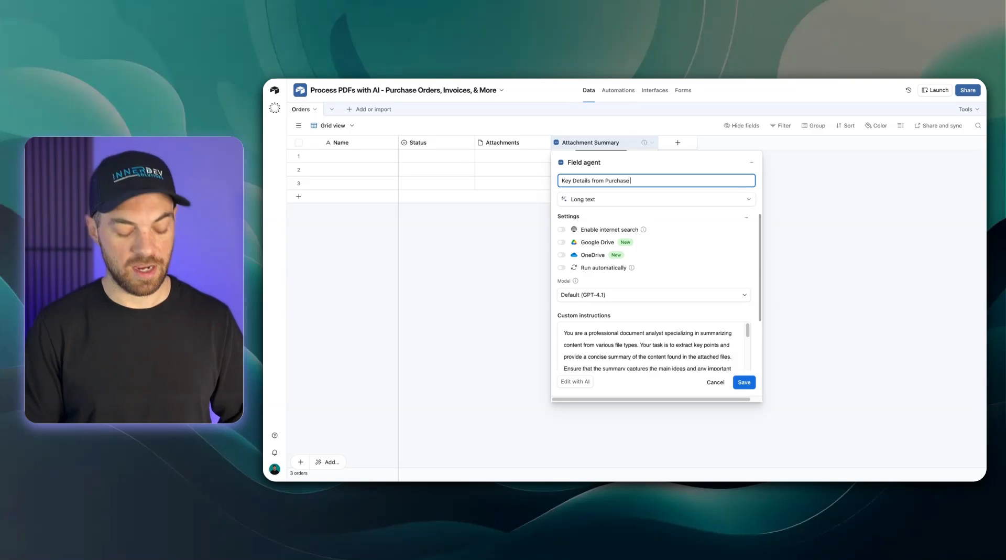
pyautogui.write('Order')
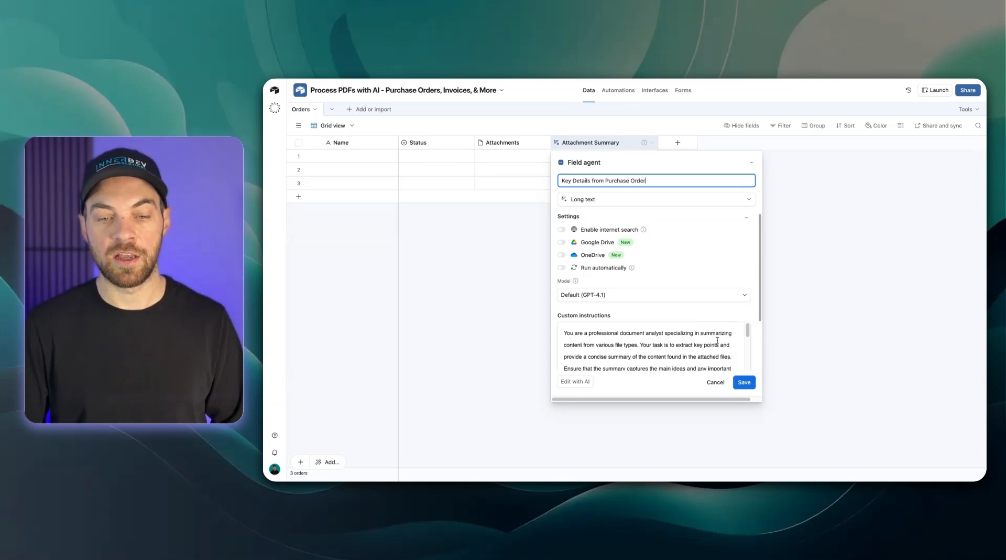
pyautogui.click(743, 387)
# - Rename the Attachments field as "Purchase Order PDF" and save it
pyautogui.doubleClick(505, 145)
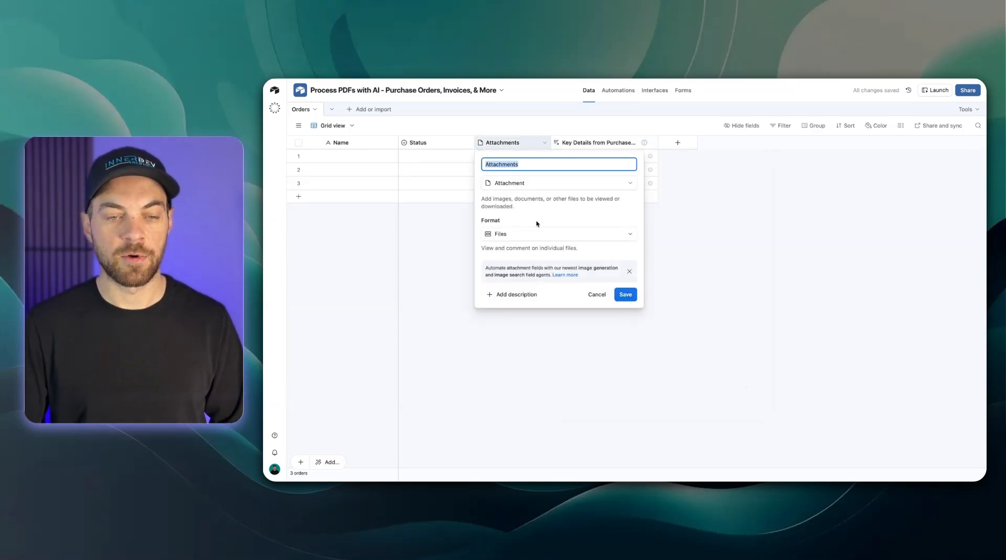
pyautogui.write('Purc')
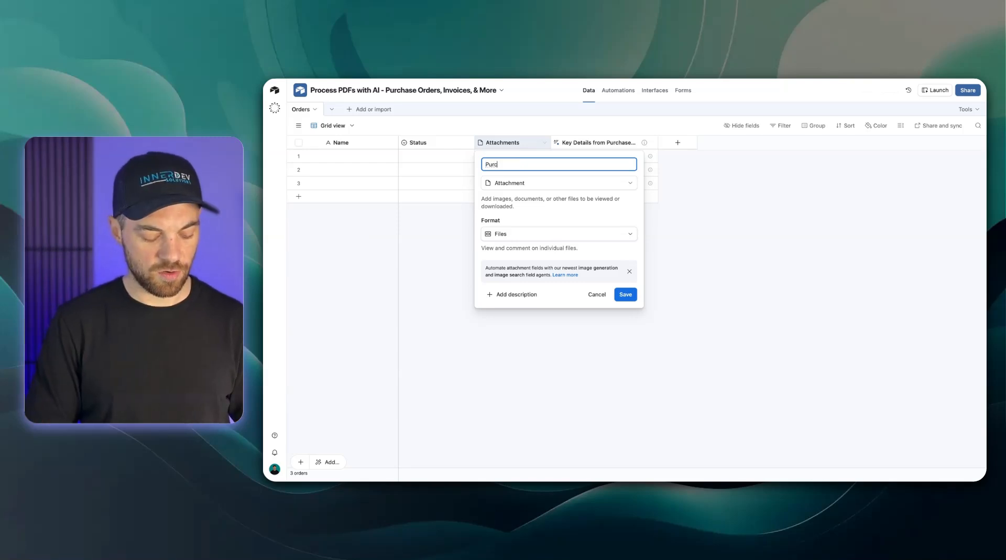
pyautogui.write('hase Order ')
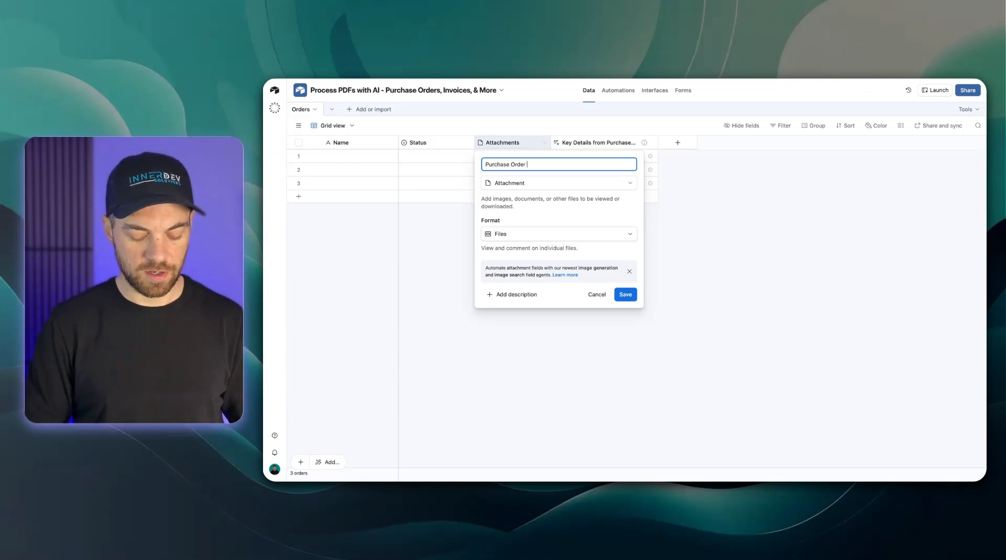
pyautogui.write('PDF')
pyautogui.click(625, 294)
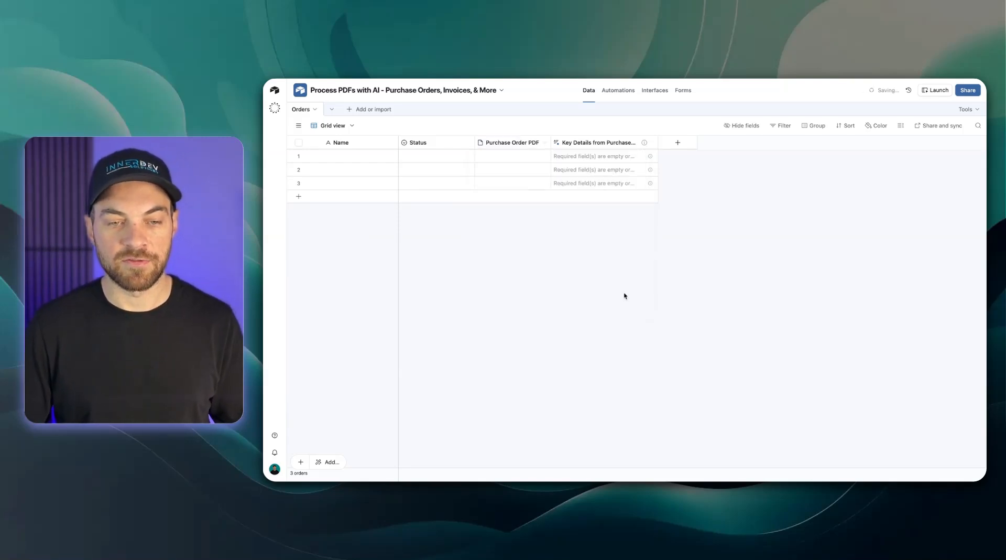
# - Rename the primary Name field as "Order ID" and change its type to Autonumber
pyautogui.doubleClick(343, 142)
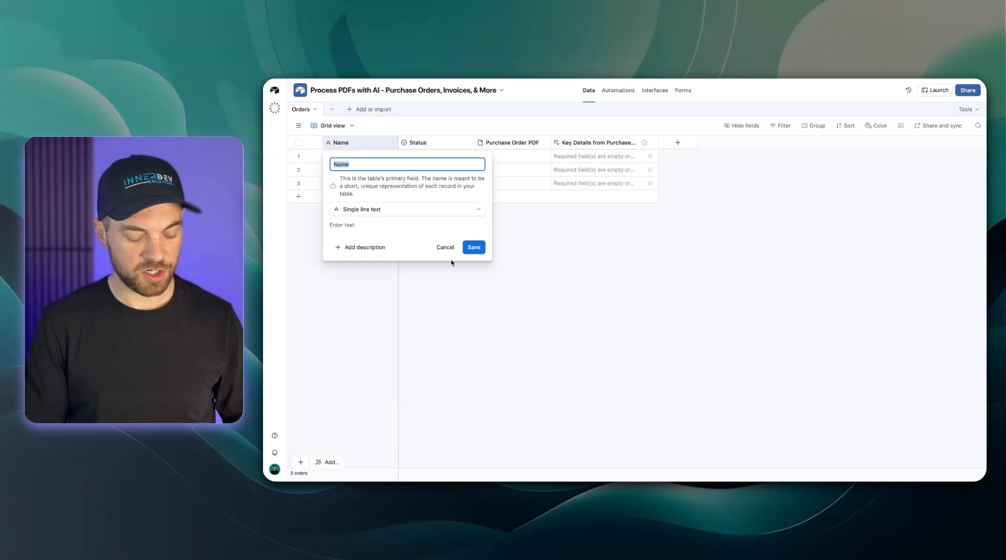
pyautogui.write('Order ID')
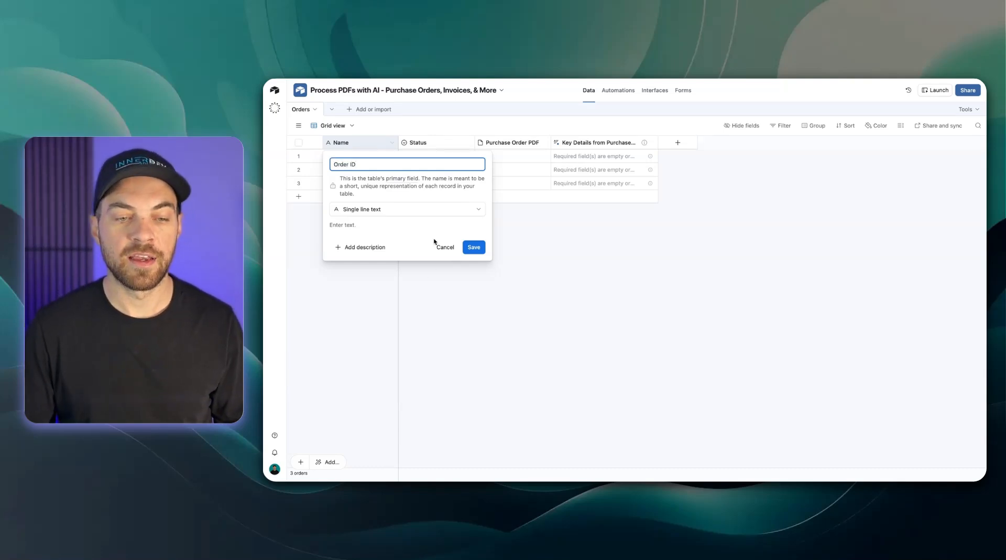
pyautogui.click(436, 209)
pyautogui.write('auto')
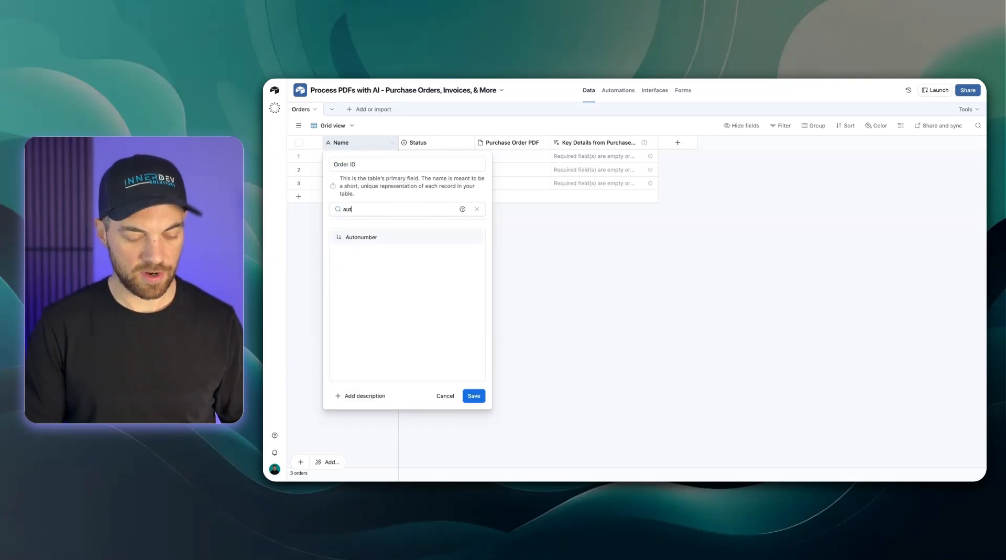
pyautogui.click(412, 236)
pyautogui.click(475, 253)
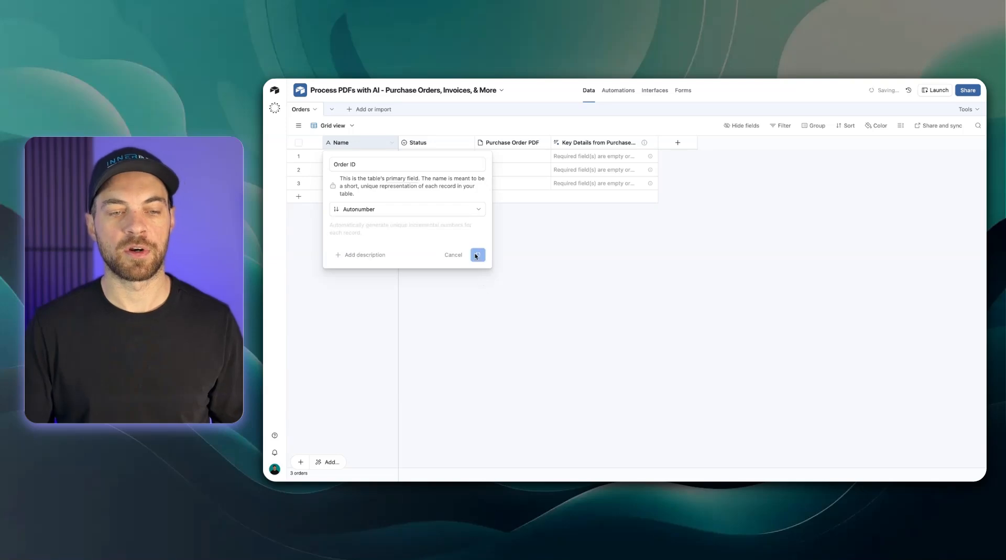
# - In the Status field, rename the Todo option as "Draft" and color it gray
pyautogui.doubleClick(422, 144)
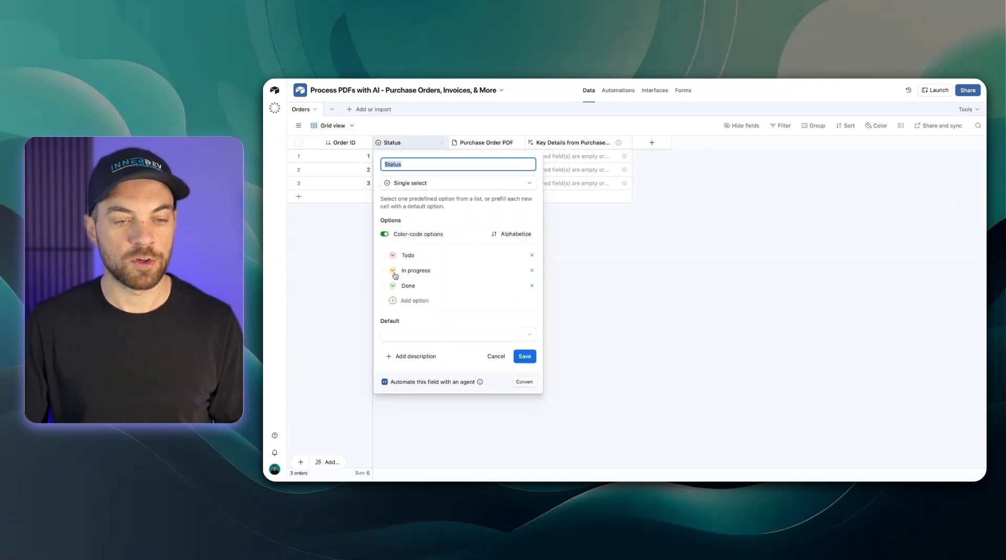
pyautogui.click(408, 255)
pyautogui.write('Draft')
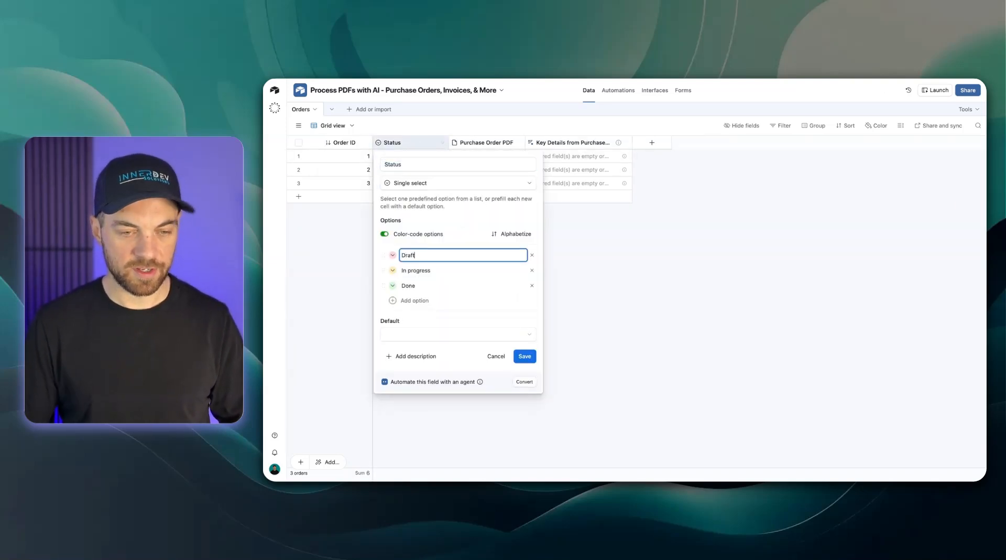
pyautogui.click(394, 256)
pyautogui.click(606, 286)
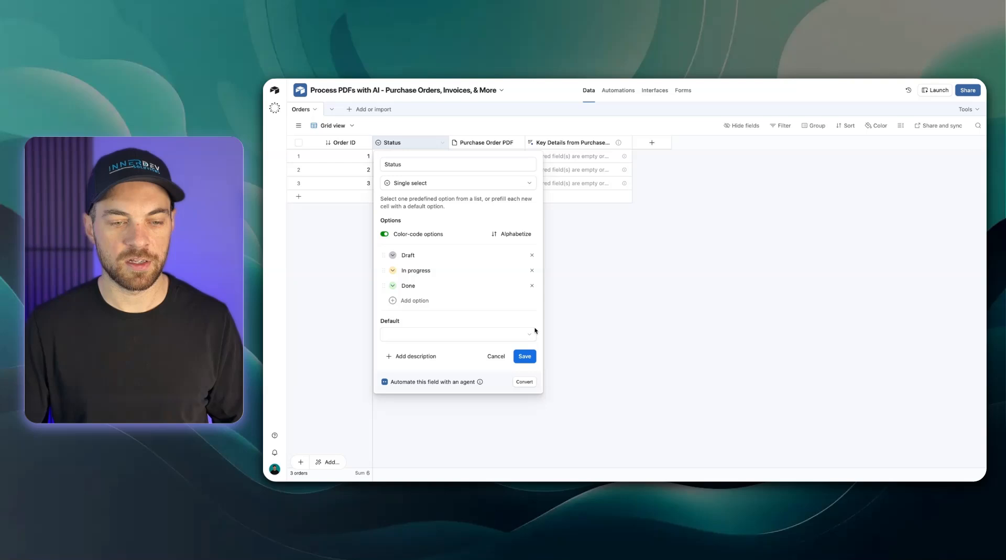
# - Make Draft the default option of the Status field, remove the In progress option, and save the field
pyautogui.click(456, 335)
pyautogui.click(397, 377)
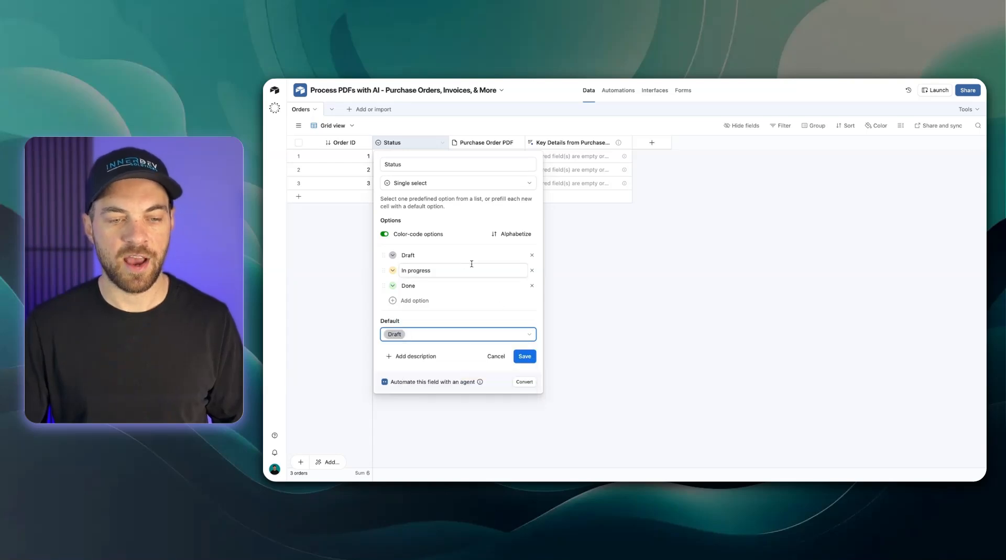
pyautogui.click(532, 270)
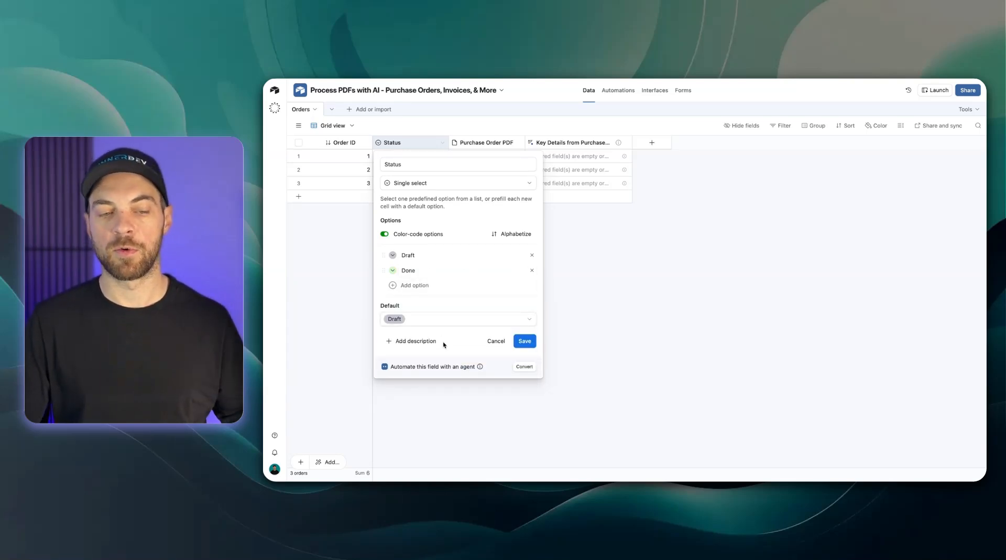
pyautogui.click(524, 341)
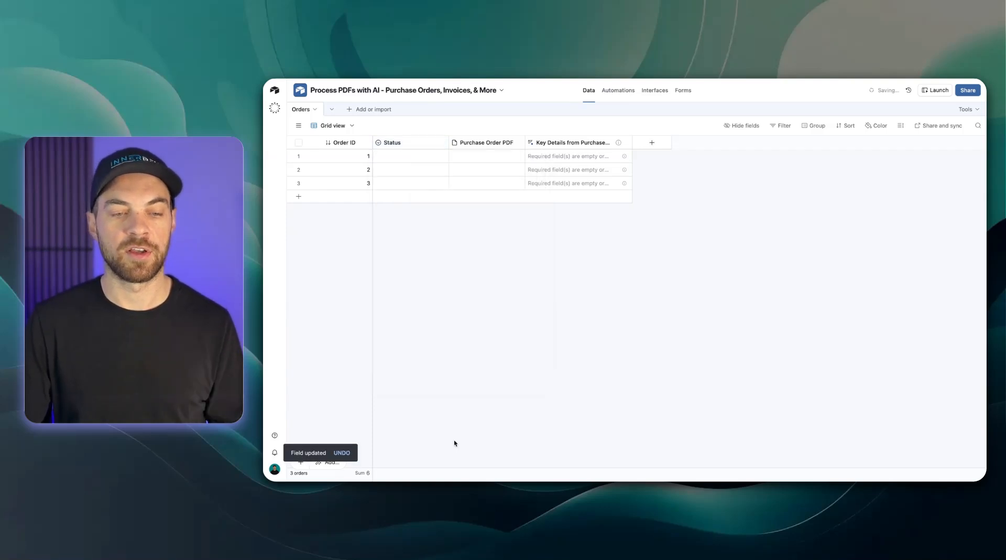
# - Add a pinkish-red "To Do" option to the Status field, place it between Draft and Done, and save
pyautogui.doubleClick(391, 142)
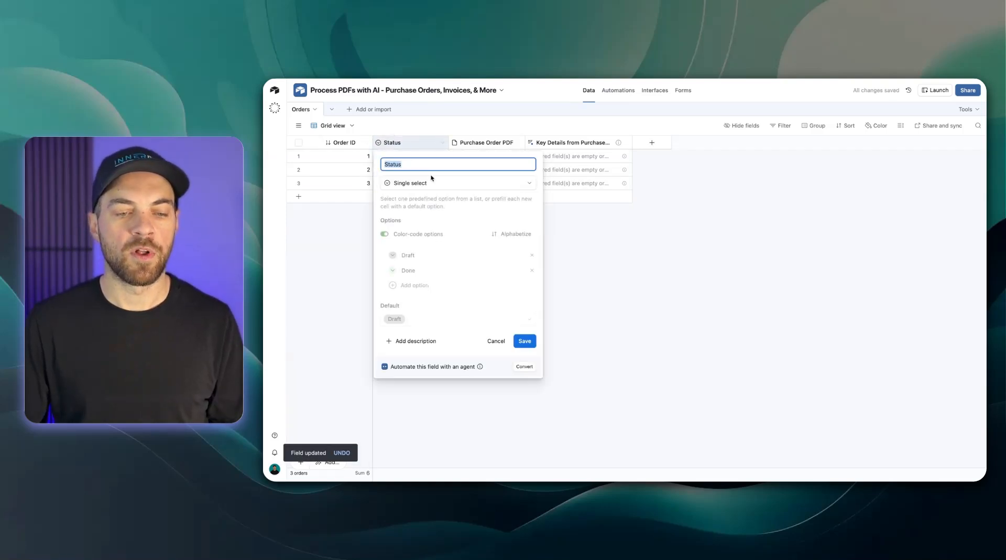
pyautogui.click(406, 285)
pyautogui.write('To ')
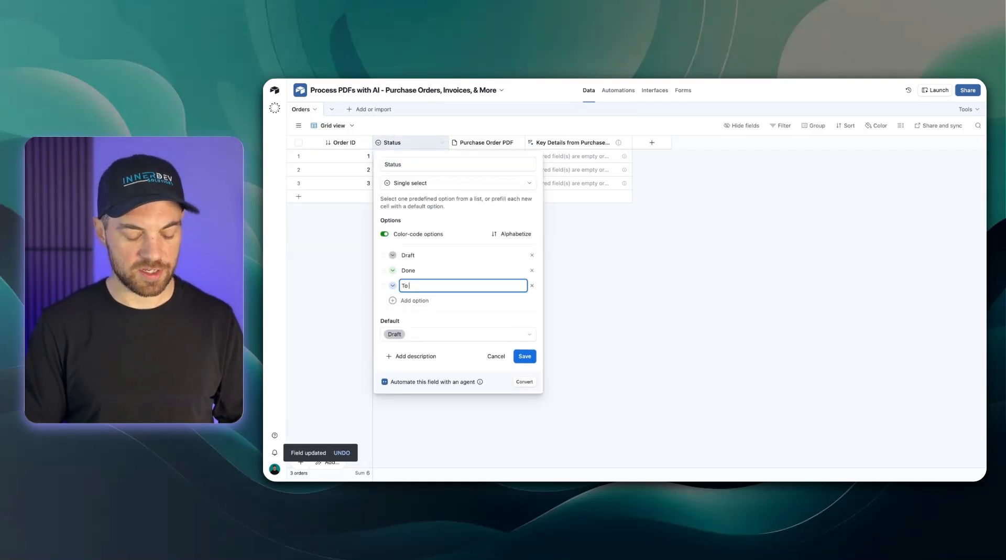
pyautogui.write('Do')
pyautogui.click(393, 285)
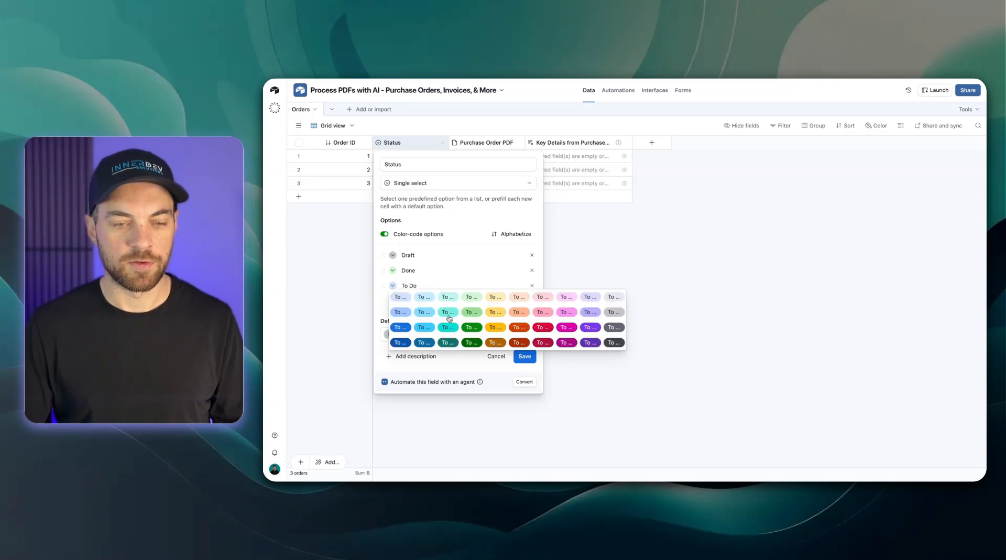
pyautogui.click(541, 313)
pyautogui.moveTo(383, 286); pyautogui.dragTo(382, 271)
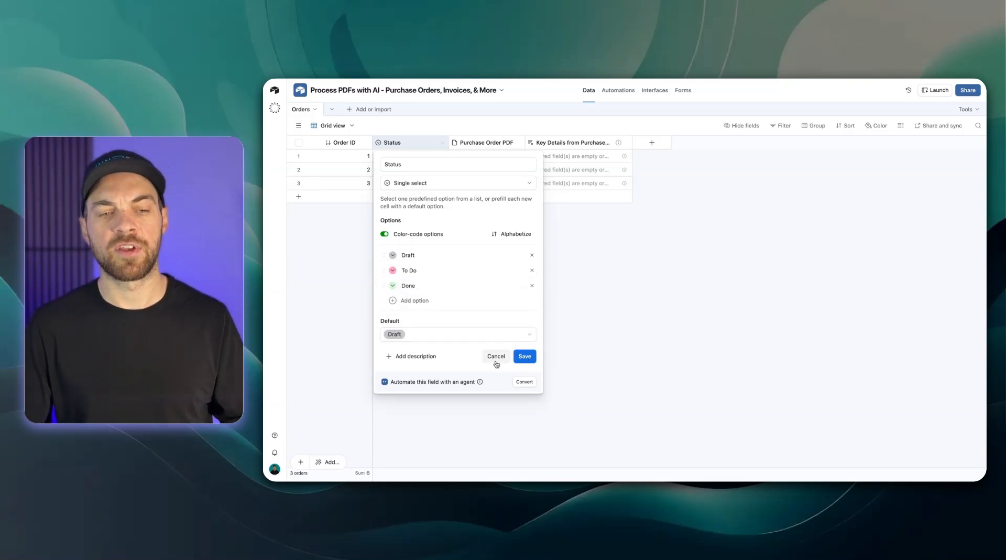
pyautogui.click(523, 358)
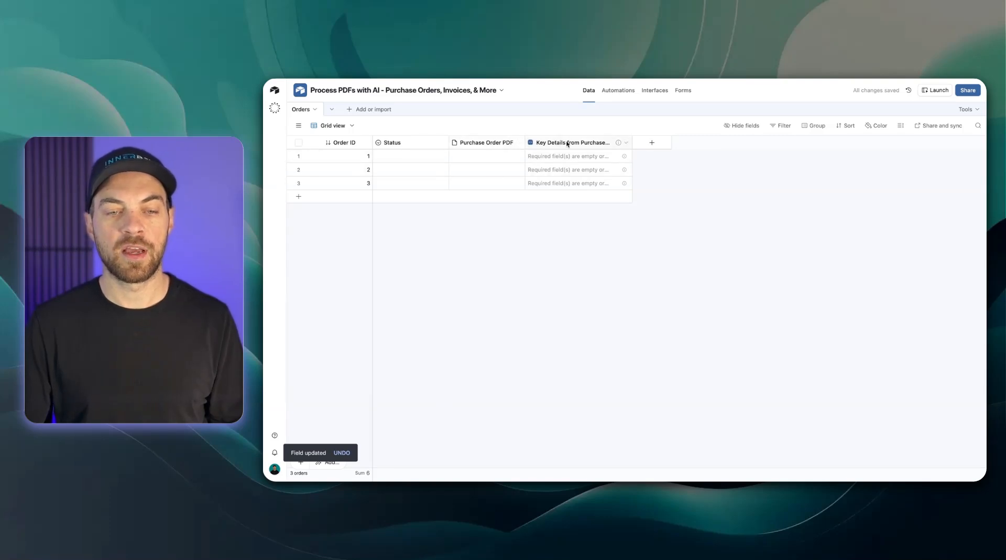
# - Create a Date field named "Order Date" that uses the Friendly date format
pyautogui.click(658, 145)
pyautogui.write('date')
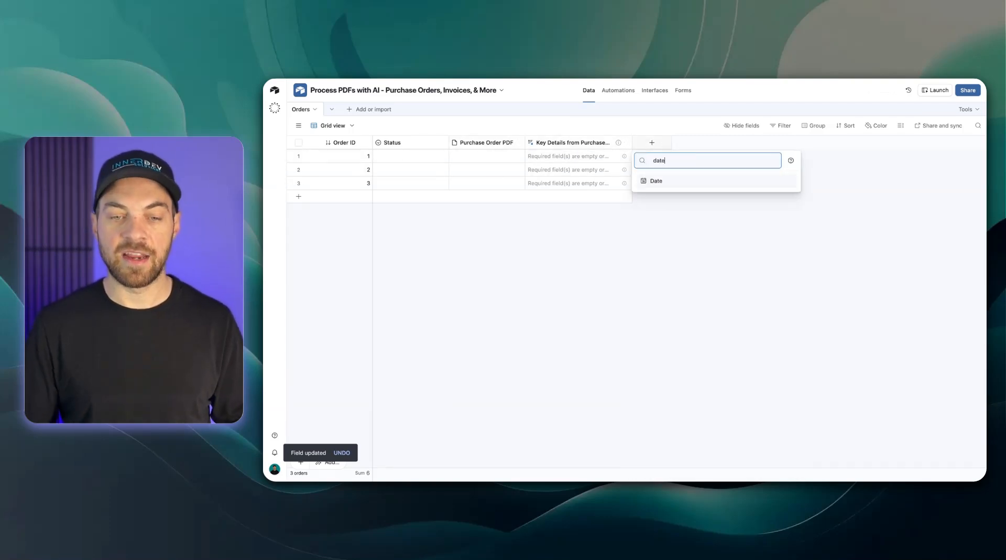
pyautogui.click(686, 179)
pyautogui.write('D')
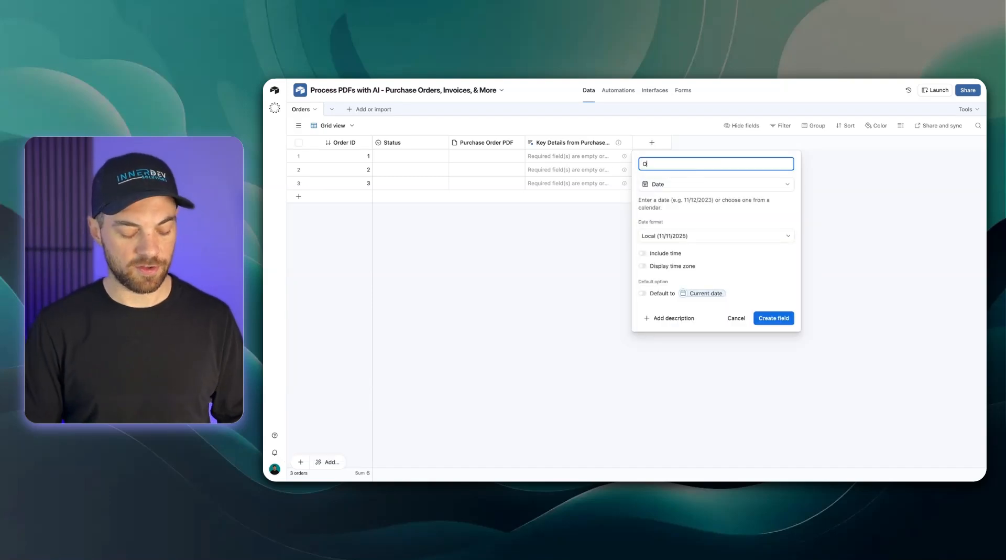
pyautogui.write('rder Date')
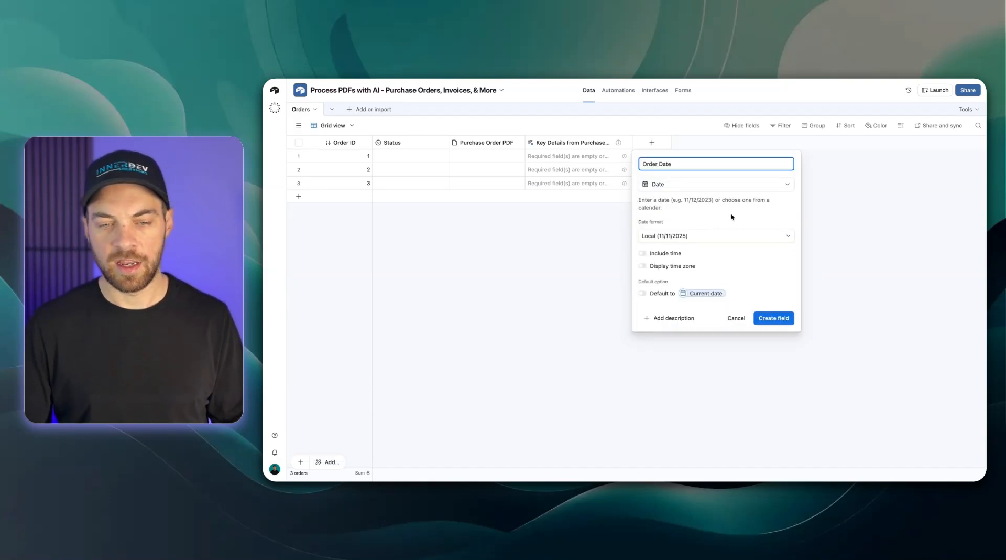
pyautogui.click(699, 236)
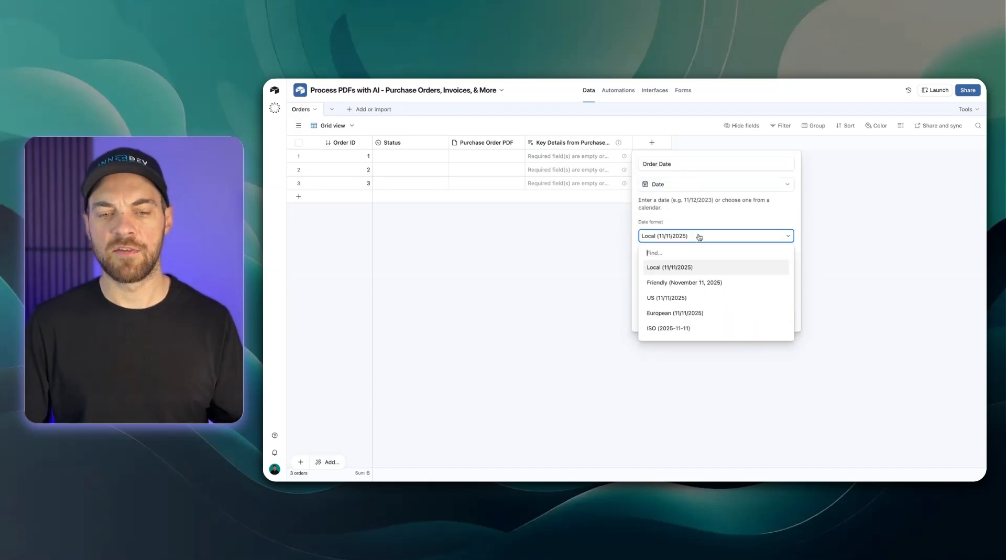
pyautogui.click(674, 283)
pyautogui.click(766, 319)
# - Create a single line text field named "Customer Name"
pyautogui.click(728, 142)
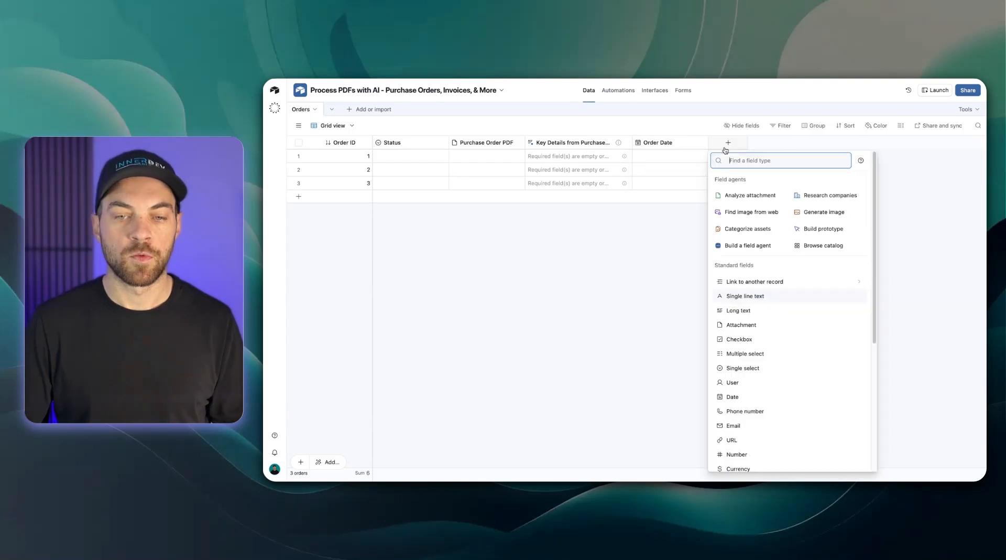
pyautogui.write('single')
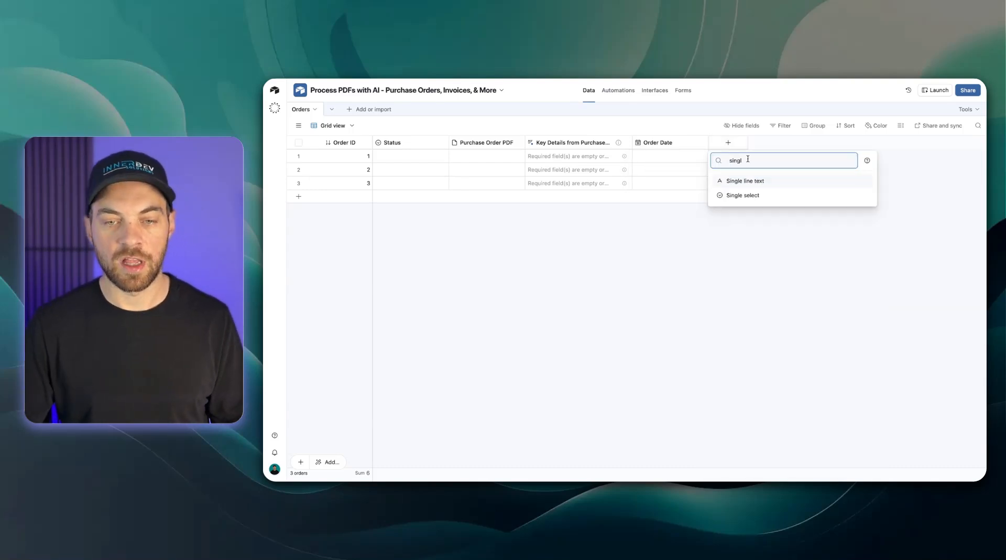
pyautogui.click(788, 180)
pyautogui.write('Customer Name')
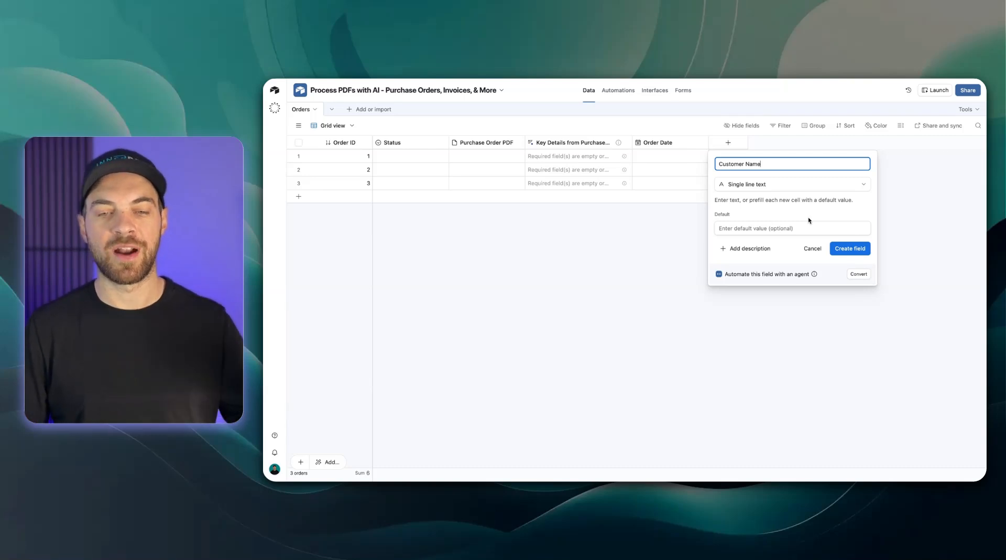
pyautogui.click(841, 249)
# - Create a long text field named "Shipping Address" in the Orders table
pyautogui.click(804, 142)
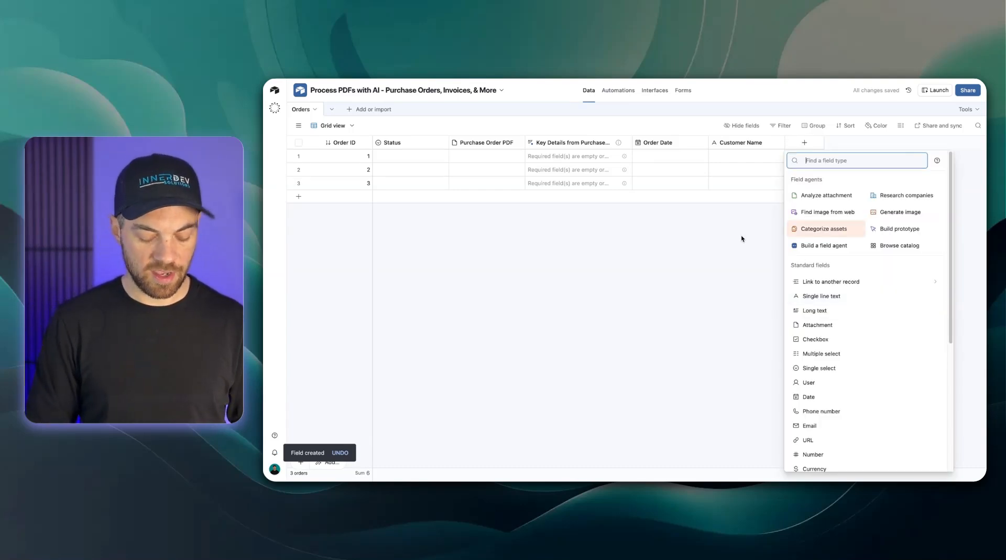
pyautogui.write('long')
pyautogui.click(815, 181)
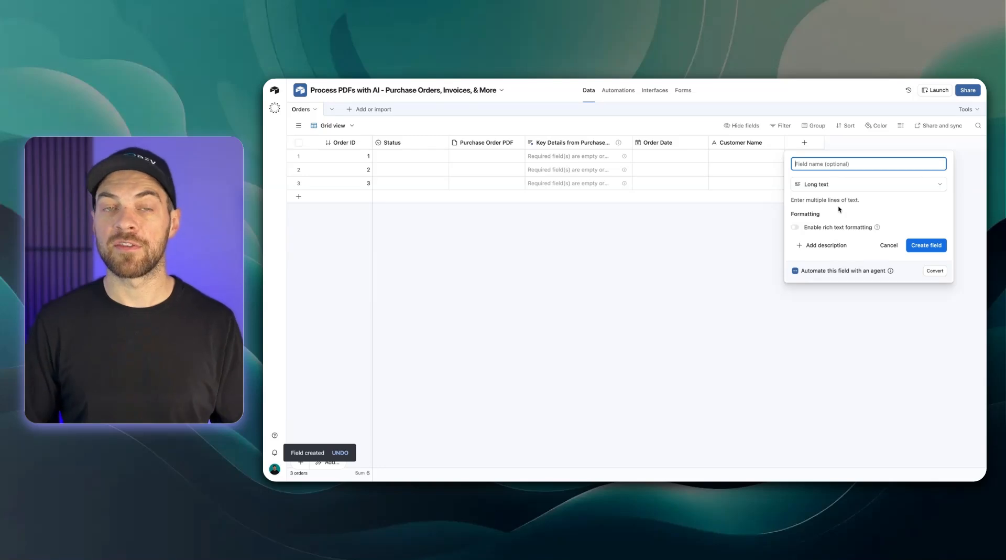
pyautogui.write('Shipping Address')
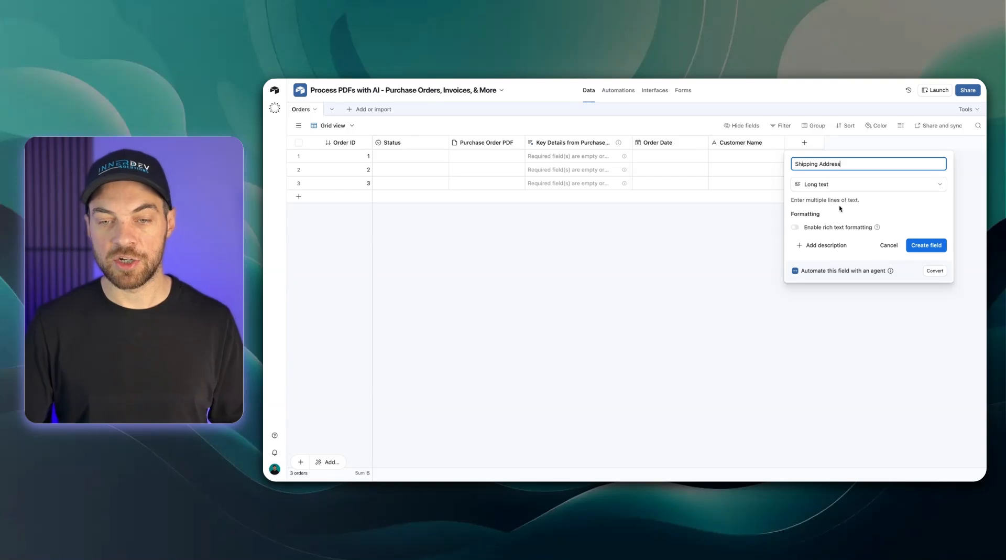
pyautogui.click(934, 250)
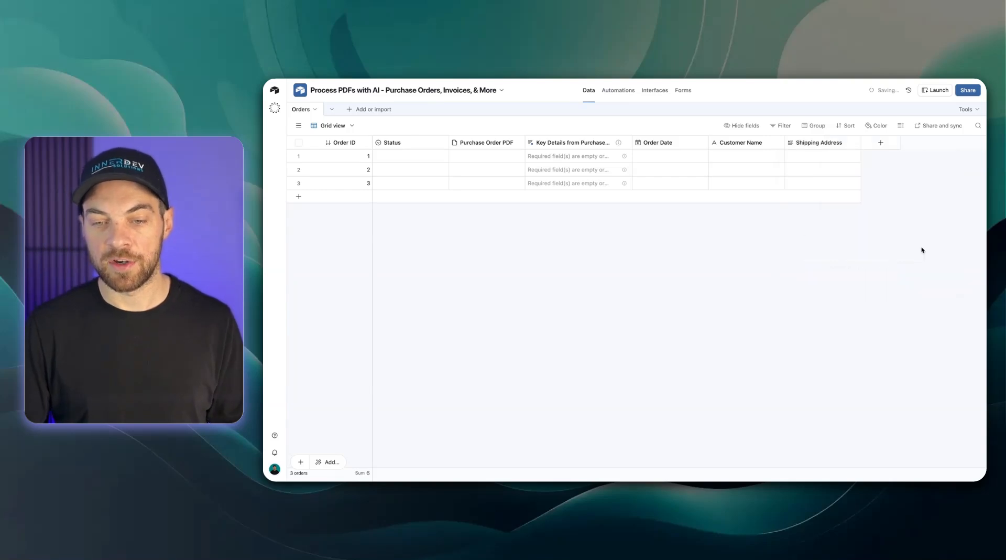
# - Create a single line text field named "Total Amount" after the Shipping Address field
pyautogui.click(881, 144)
pyautogui.write('single')
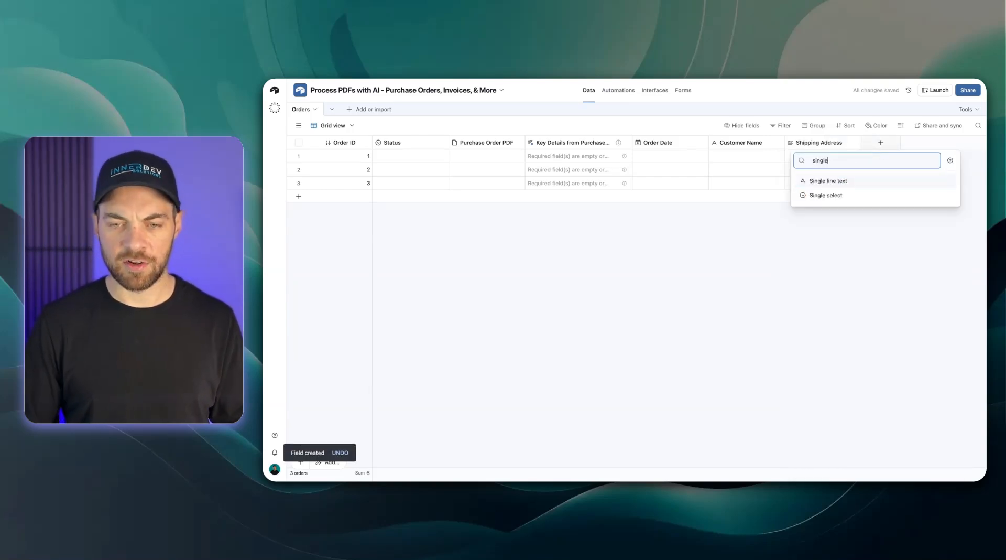
pyautogui.click(845, 180)
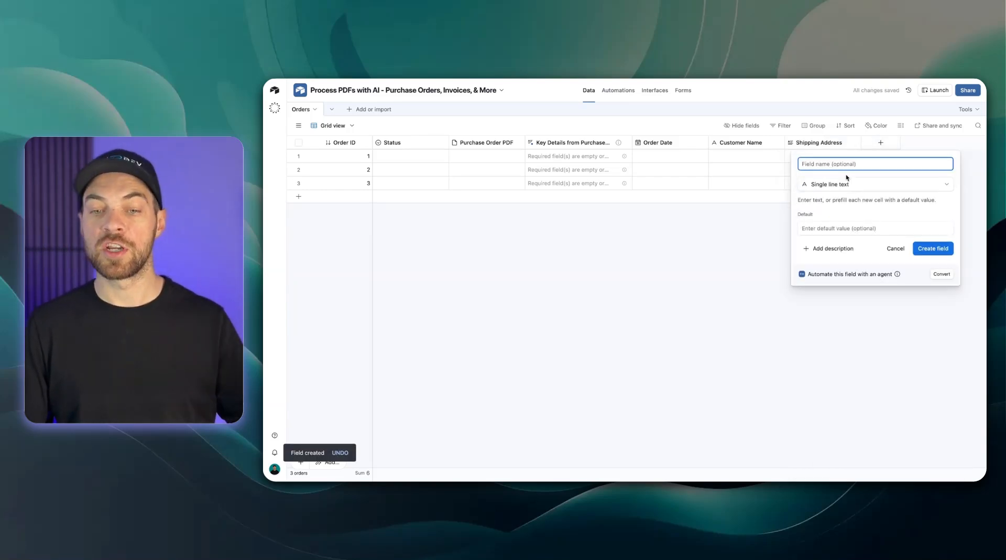
pyautogui.write('Total')
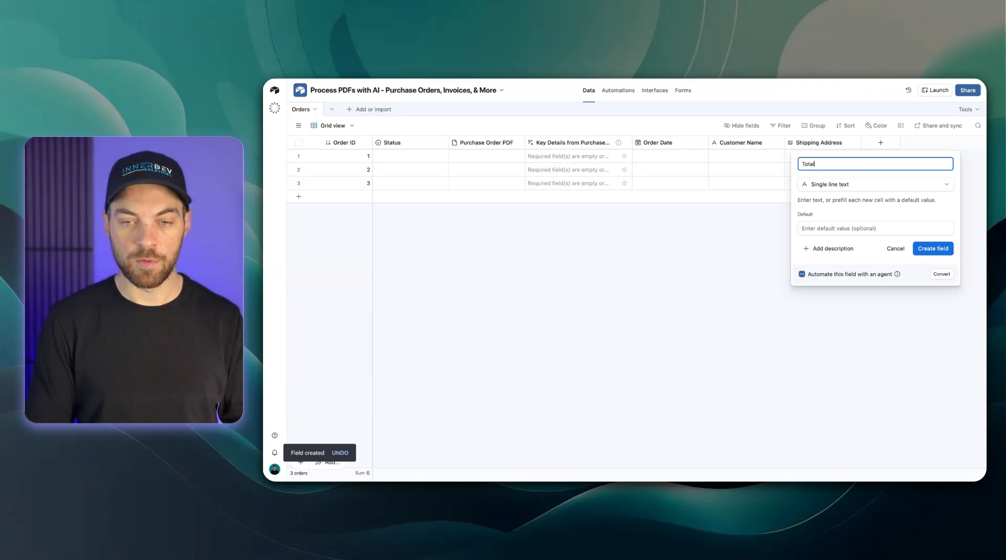
pyautogui.write(' Amount')
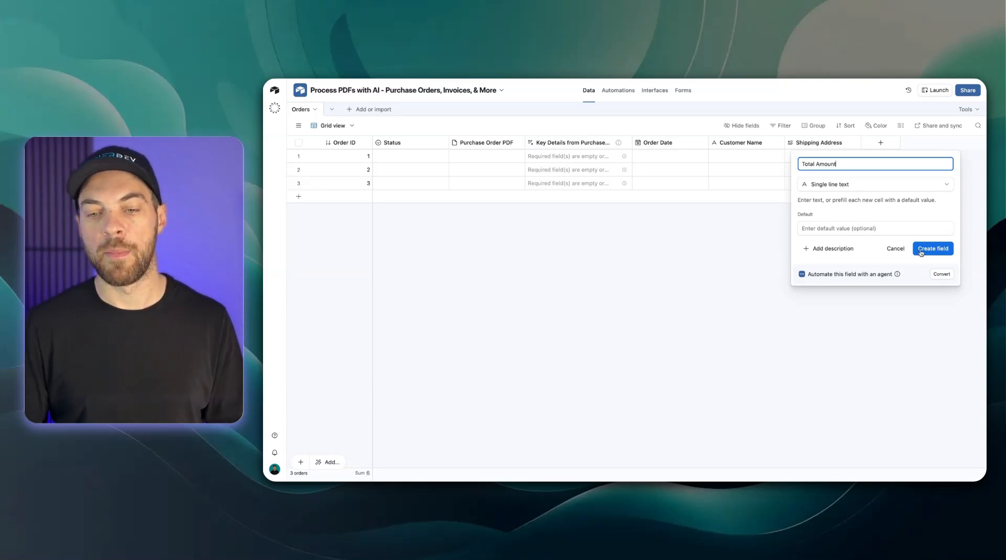
pyautogui.click(937, 249)
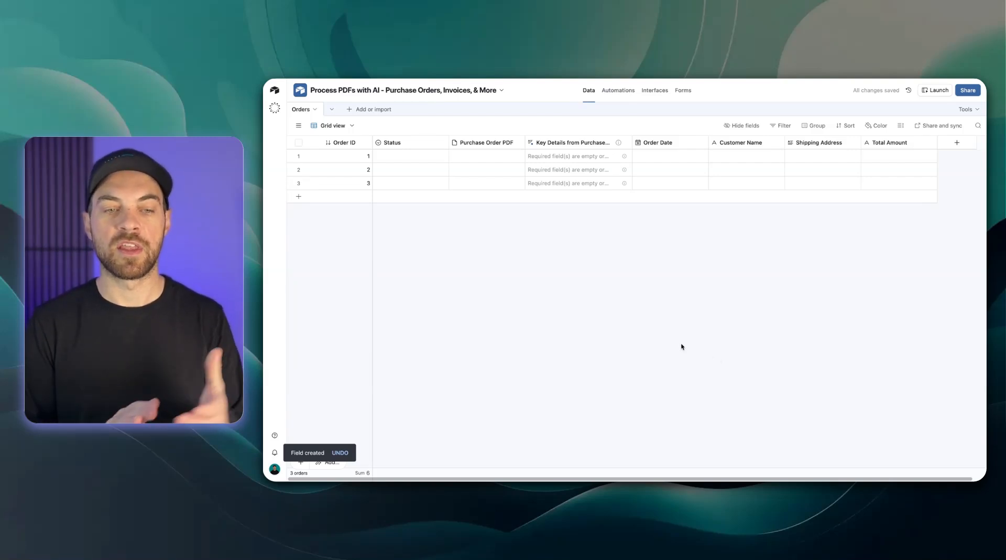
# - Add a blank table from scratch to the base and name it "Order Items"
pyautogui.click(369, 111)
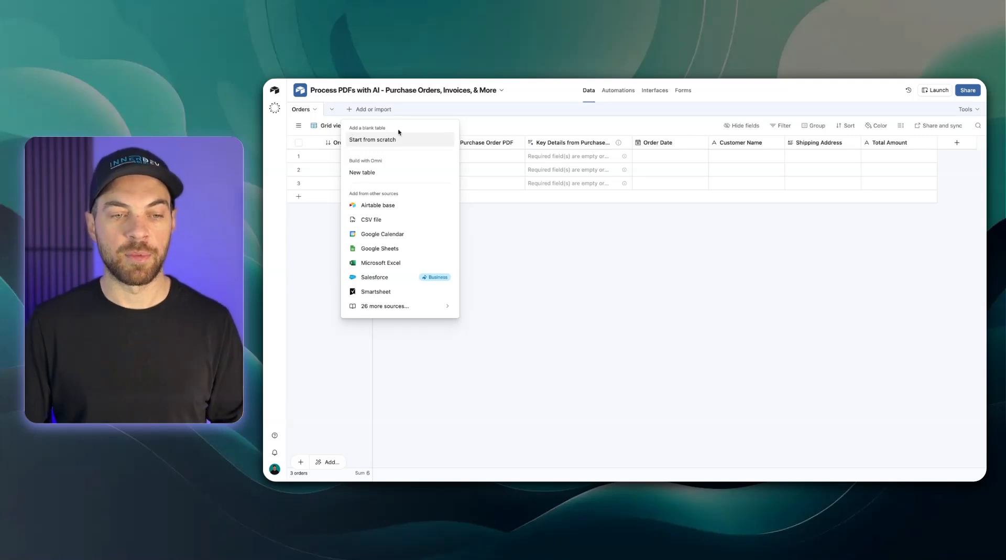
pyautogui.click(360, 139)
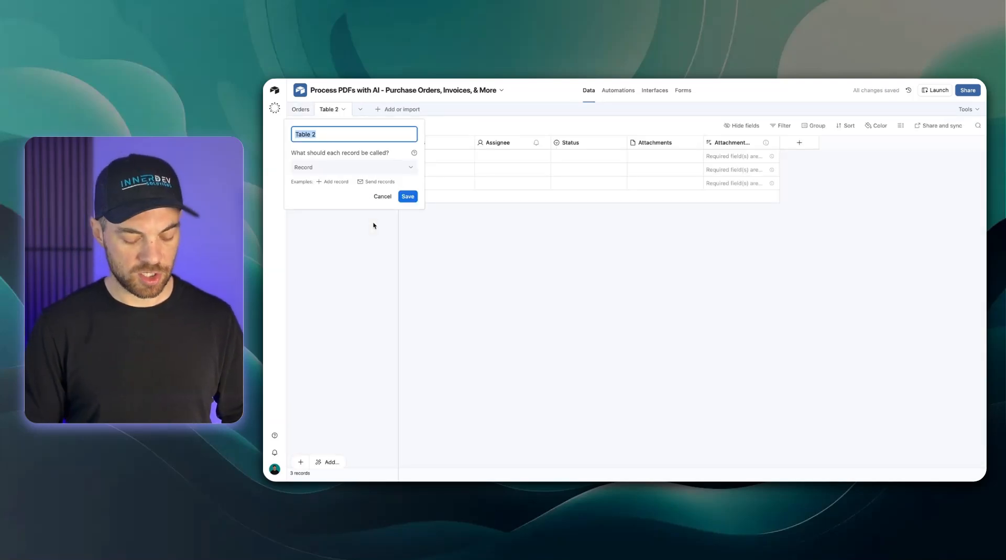
pyautogui.write('Order Items')
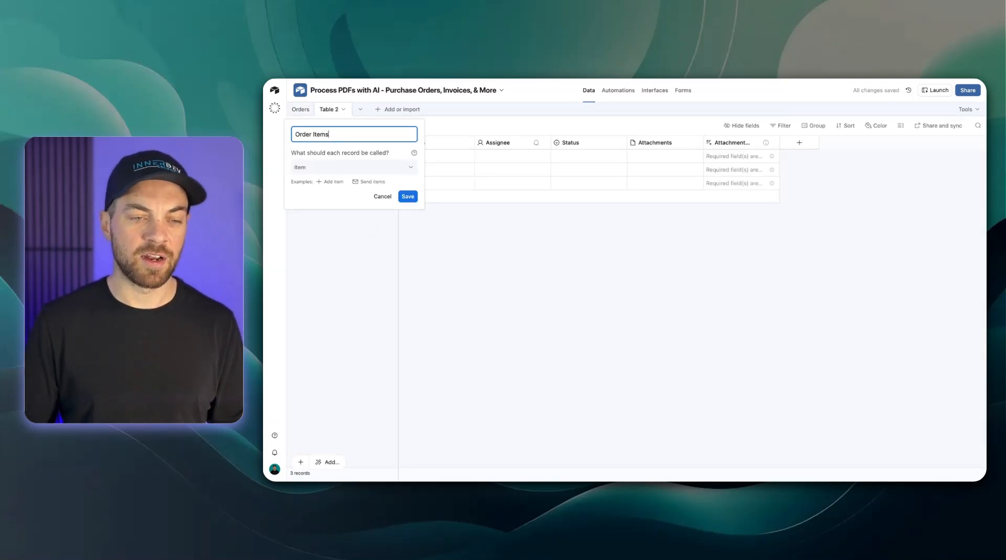
pyautogui.click(405, 201)
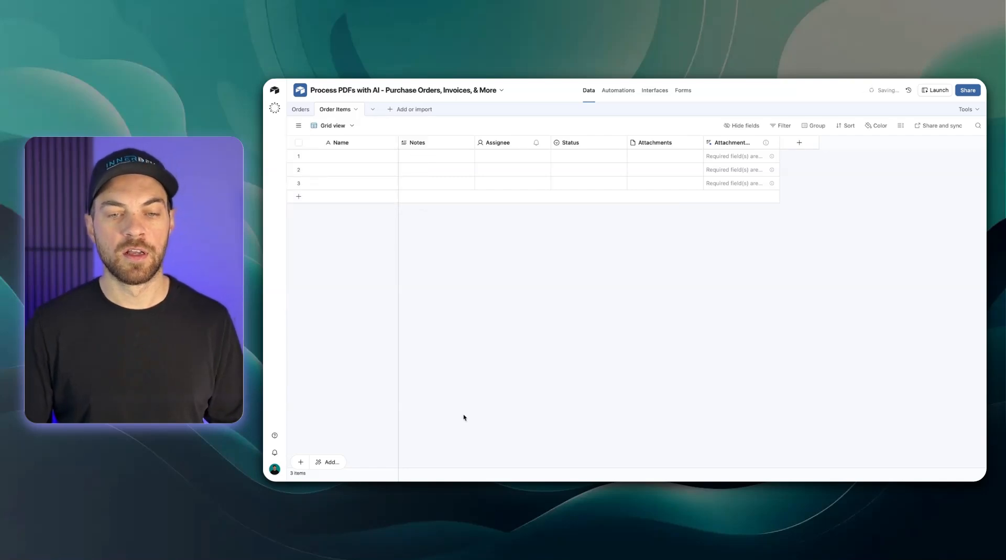
# - Delete the five default fields from Notes through the attachment summary, leaving only the Name field in Order Items
pyautogui.click(442, 143)
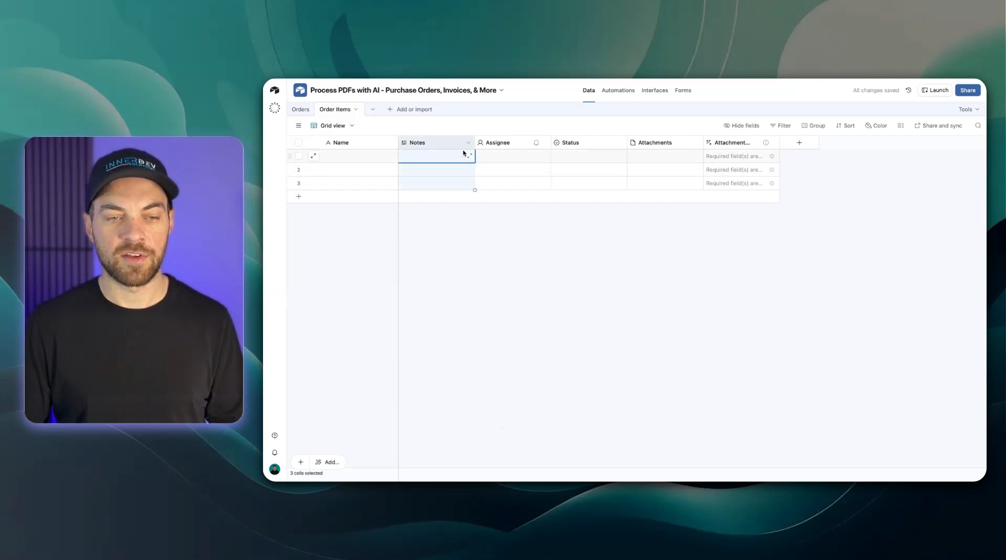
pyautogui.keyDown('shift'); pyautogui.click(743, 142); pyautogui.keyUp('shift')
pyautogui.rightClick(744, 143)
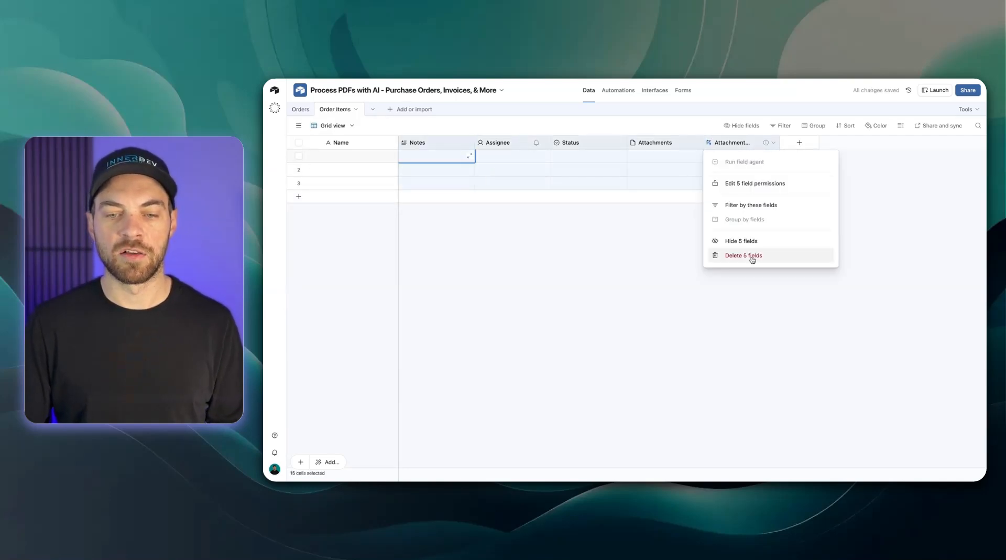
pyautogui.click(751, 256)
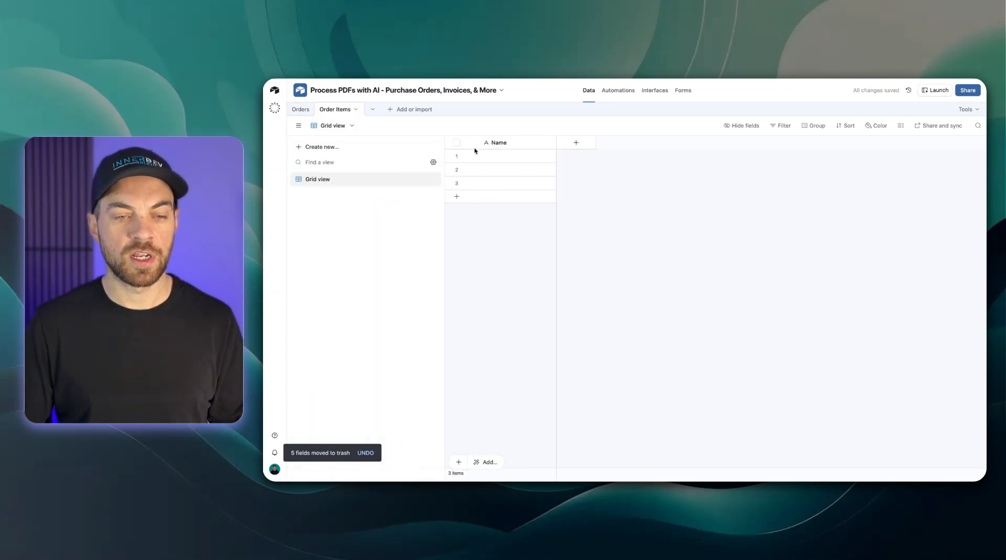
# - Rename the primary field "Item ID", change its type to Autonumber, and narrow its column slightly
pyautogui.doubleClick(344, 144)
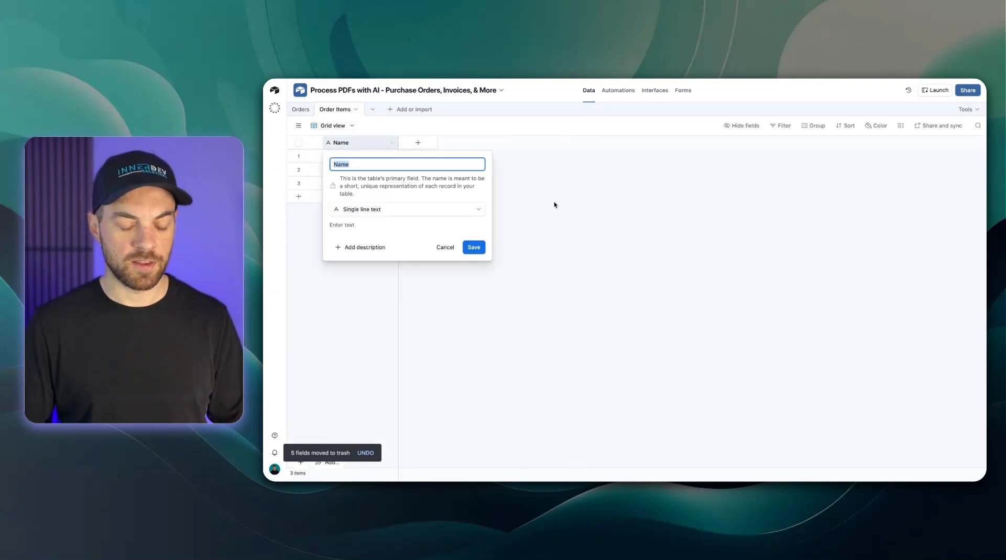
pyautogui.write('Item ID')
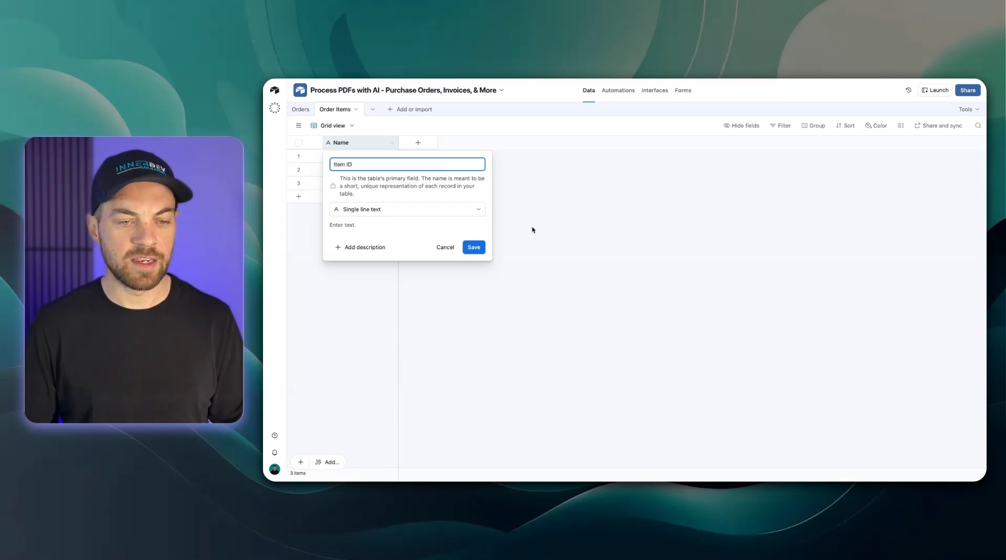
pyautogui.click(435, 207)
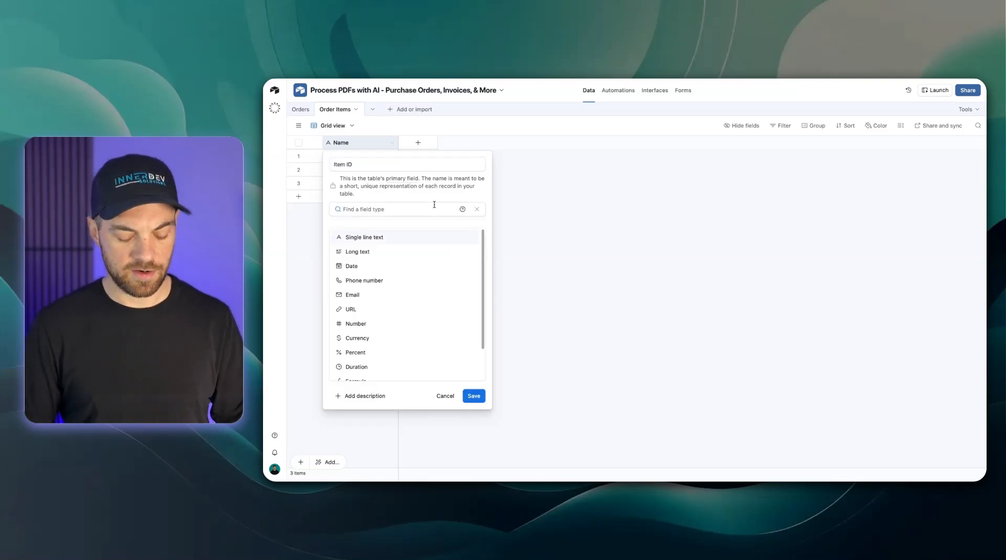
pyautogui.write('auto')
pyautogui.click(395, 239)
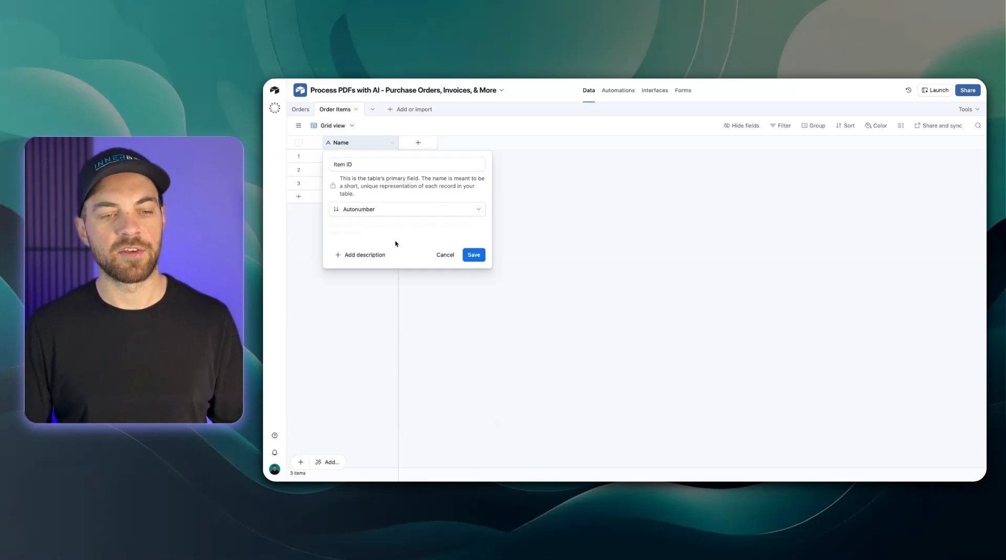
pyautogui.click(471, 253)
pyautogui.moveTo(399, 143); pyautogui.dragTo(378, 144)
# - Create a single line text field named "Item Description" in the Order Items table
pyautogui.click(396, 148)
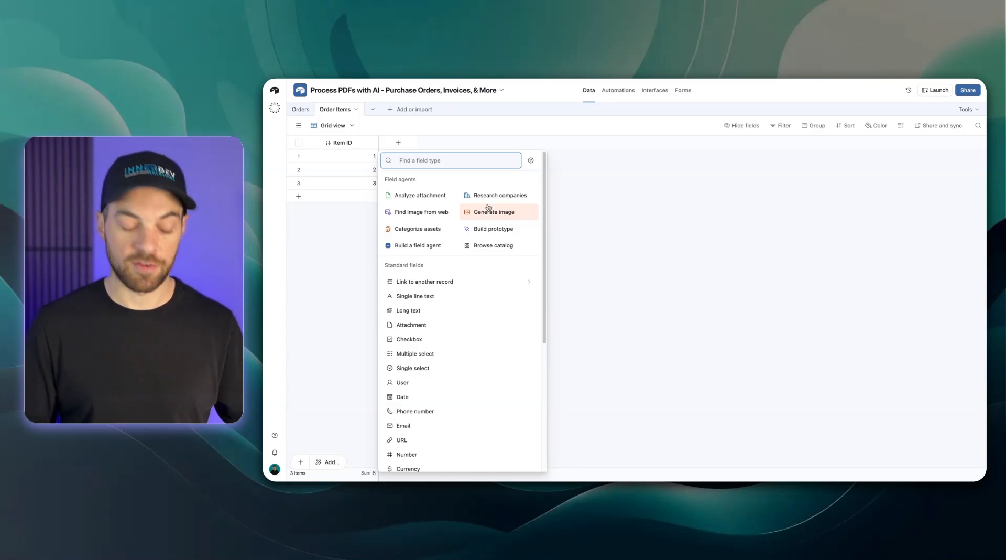
pyautogui.write('line')
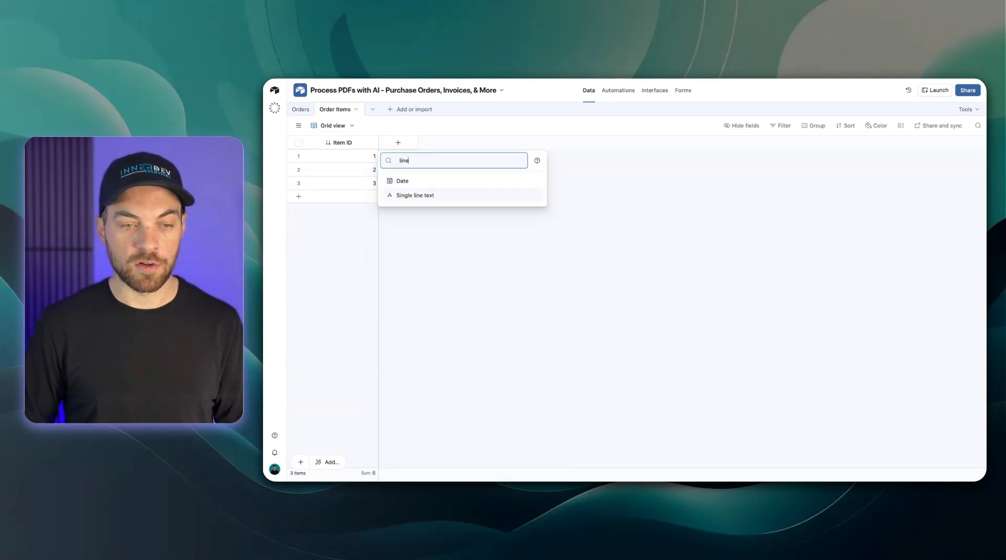
pyautogui.press('Return')
pyautogui.write('Item')
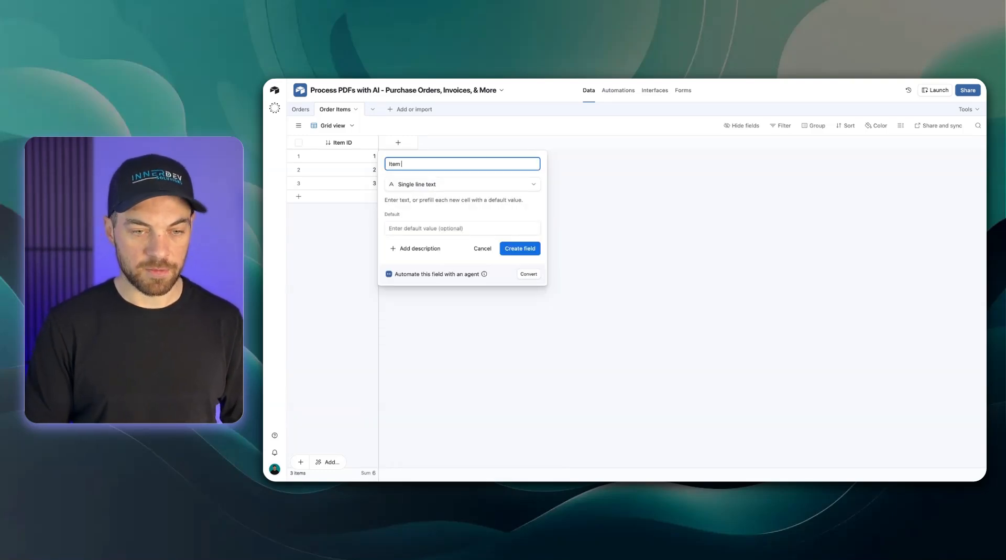
pyautogui.write(' Description')
pyautogui.press('Return')
# - Create a Number field named "Quantity" with 0 decimal places
pyautogui.click(482, 146)
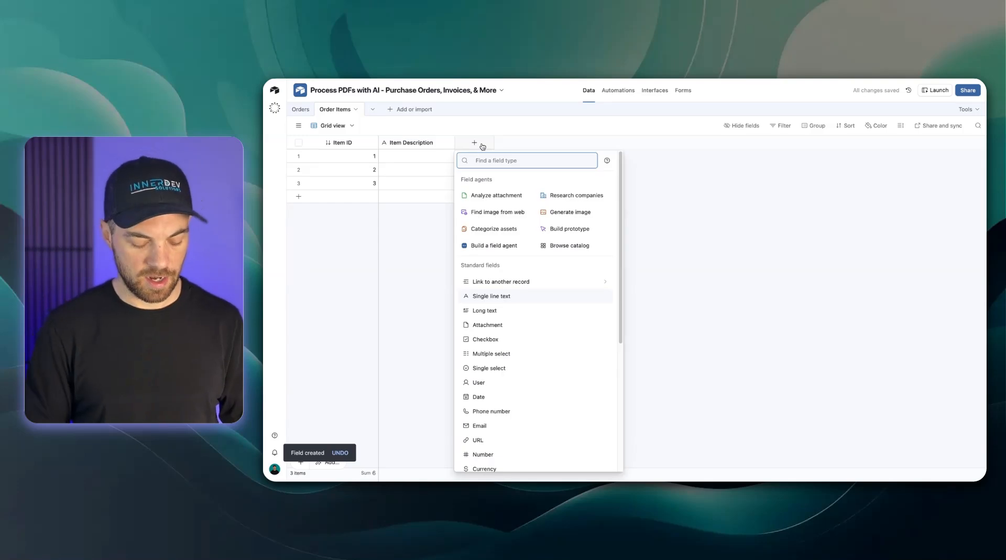
pyautogui.write('number')
pyautogui.click(499, 179)
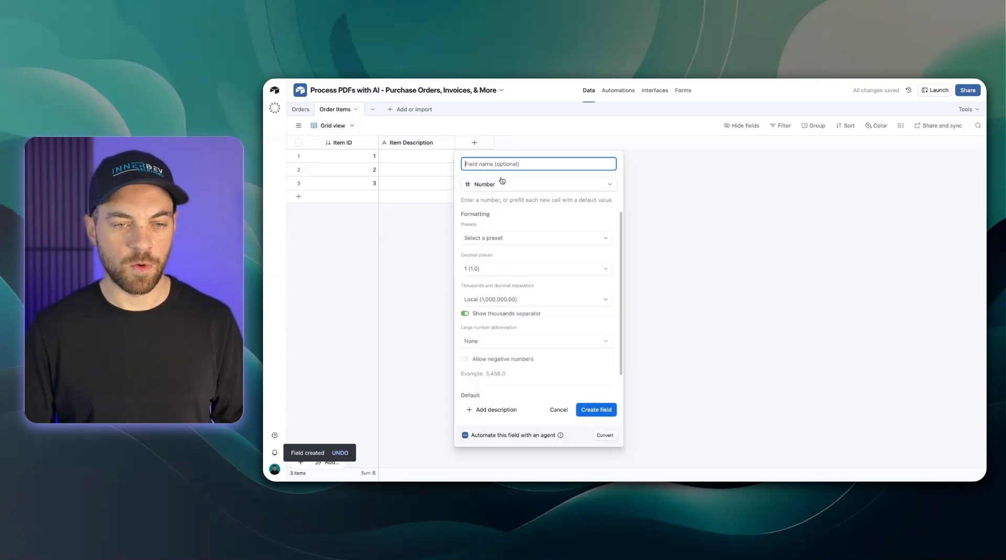
pyautogui.write('Quantity')
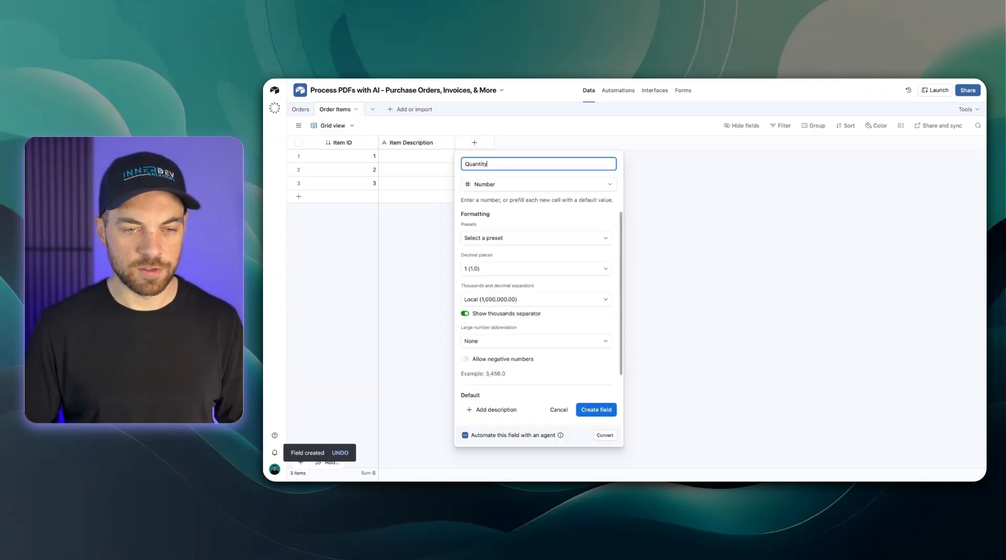
pyautogui.click(497, 268)
pyautogui.click(481, 295)
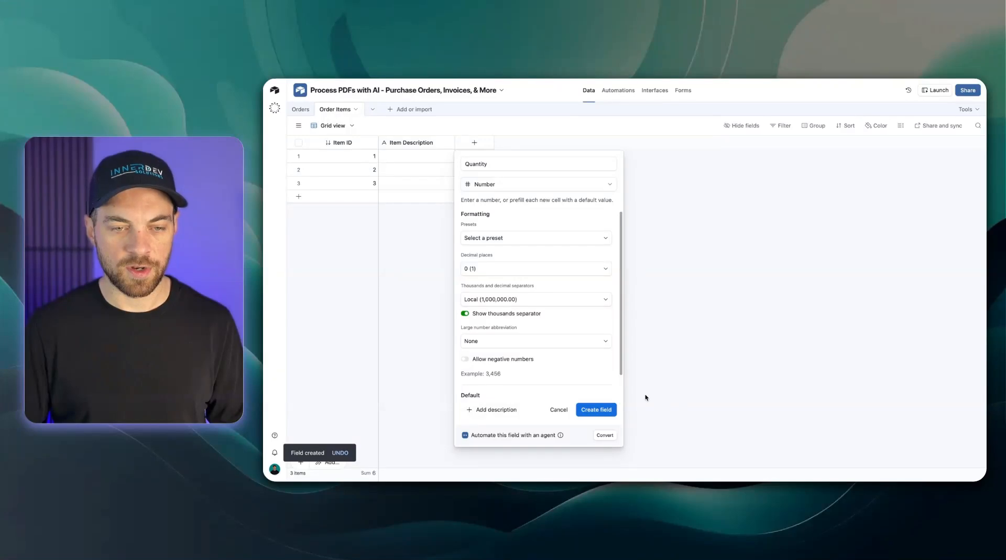
pyautogui.click(605, 411)
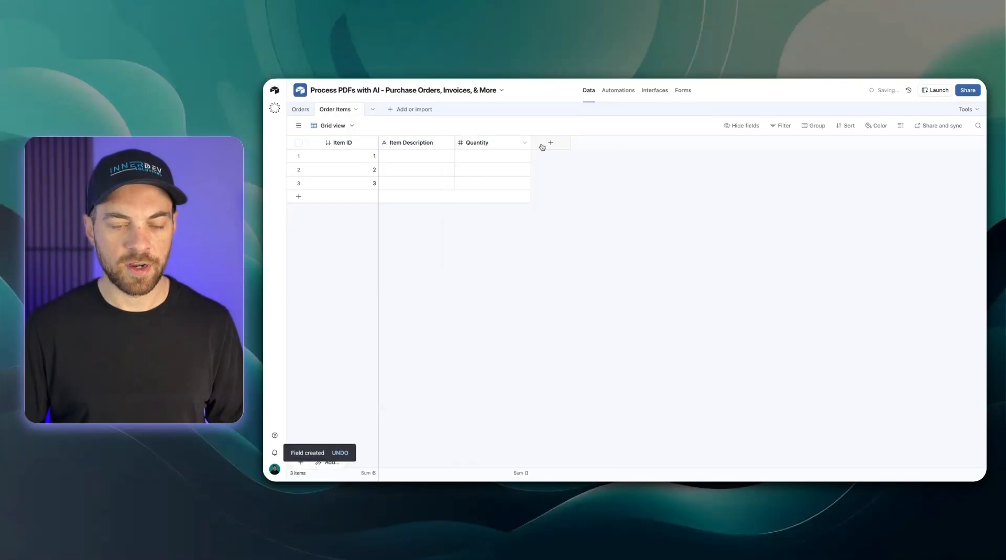
# - Create a Currency field named "Unit Price" with the default formatting
pyautogui.click(552, 144)
pyautogui.write('currency')
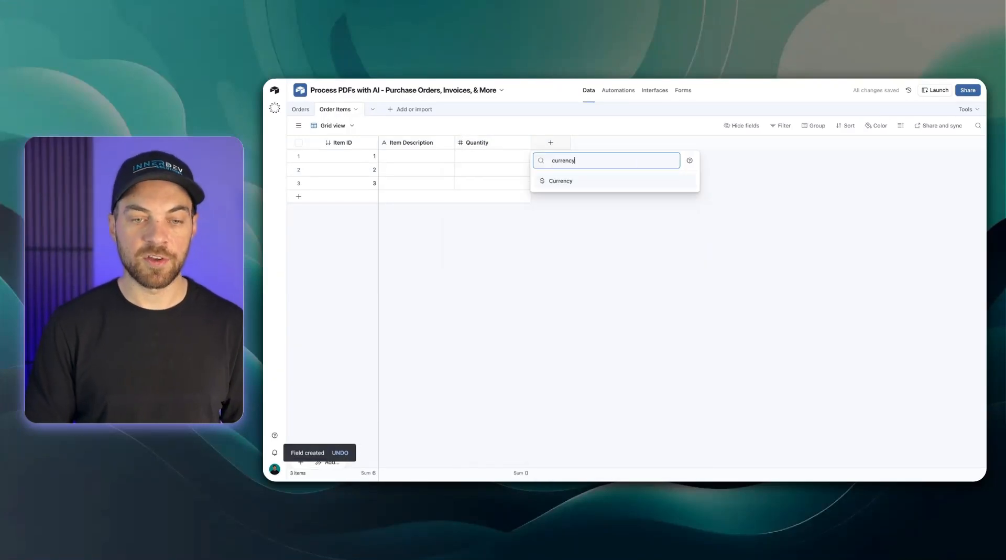
pyautogui.press('Return')
pyautogui.write('Unit p')
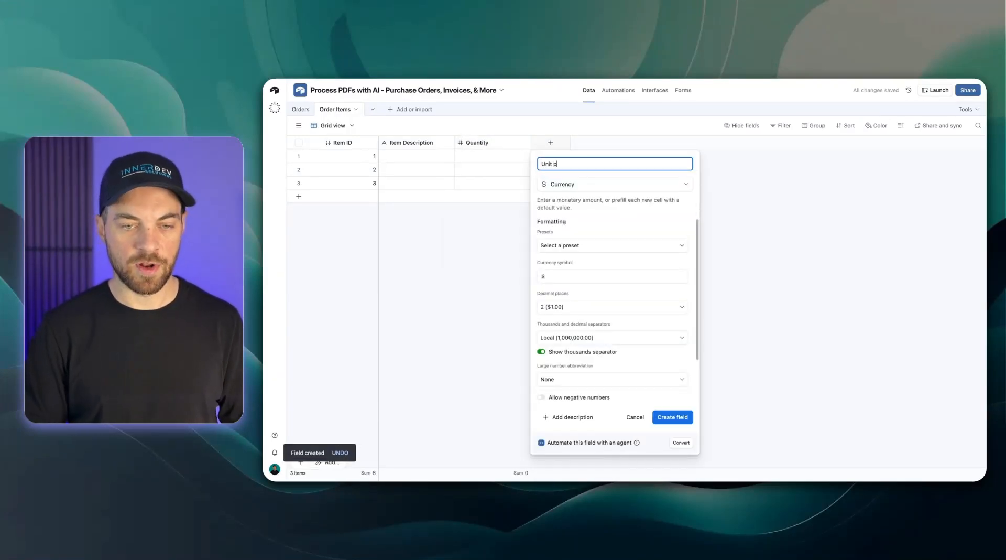
pyautogui.write('rice')
pyautogui.press('Return')
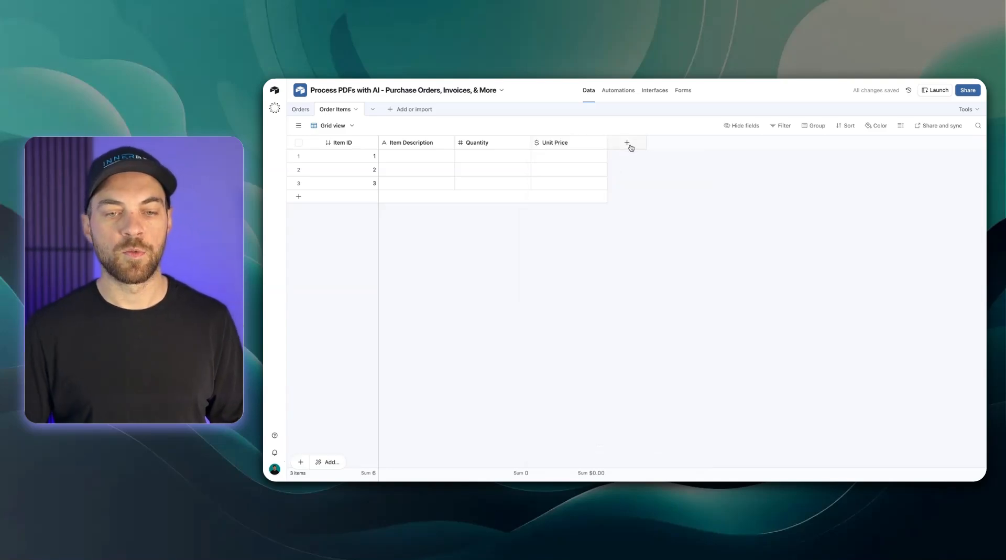
# - Add a Formula field named "Line Item Total" to the Order Items table that multiplies Quantity by Unit Price
pyautogui.click(627, 143)
pyautogui.write('formula')
pyautogui.press('Return')
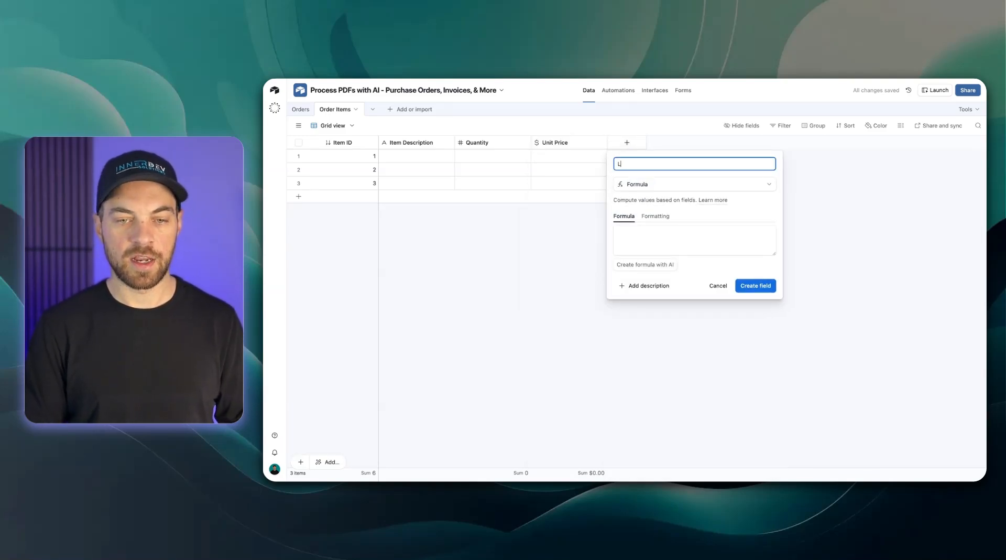
pyautogui.write('Line Item Total')
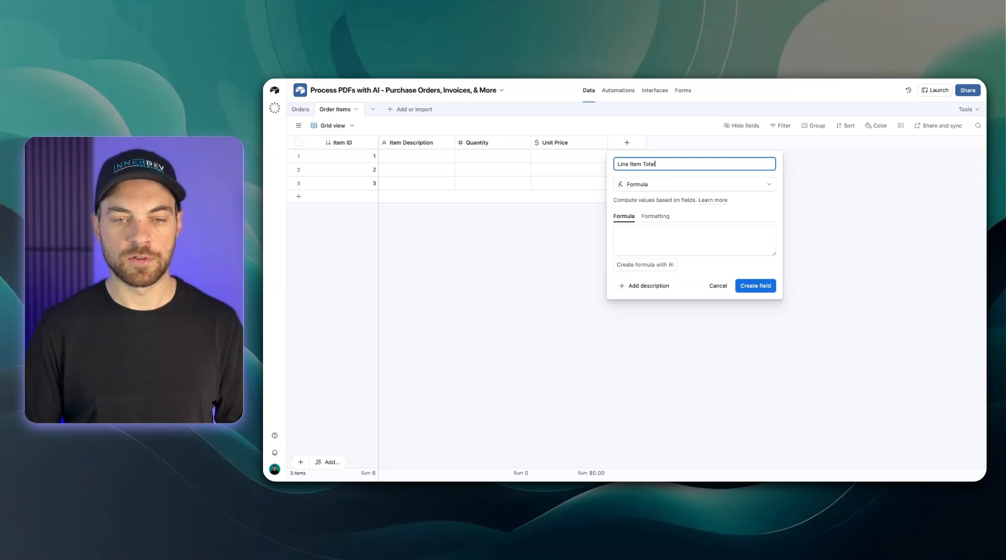
pyautogui.click(715, 248)
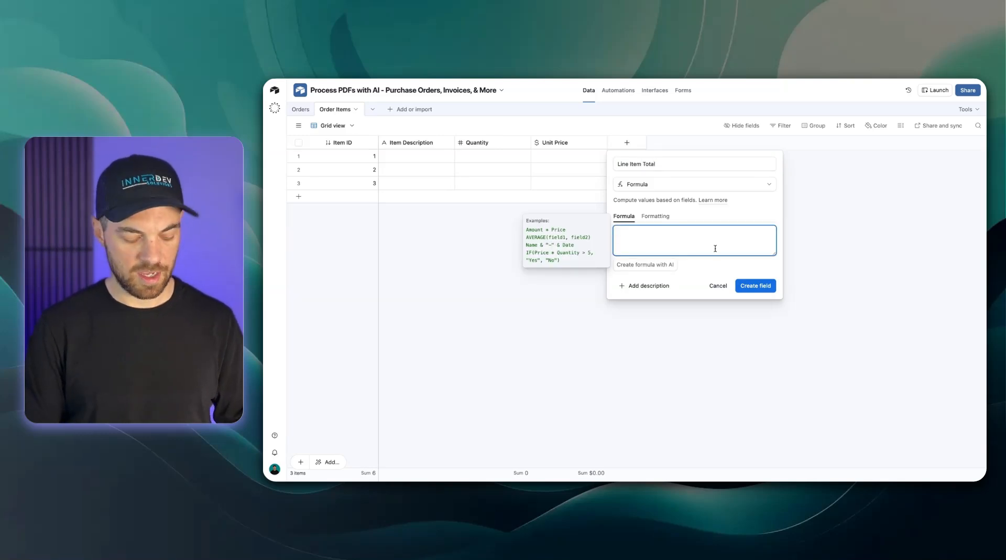
pyautogui.write('Quantity * unit')
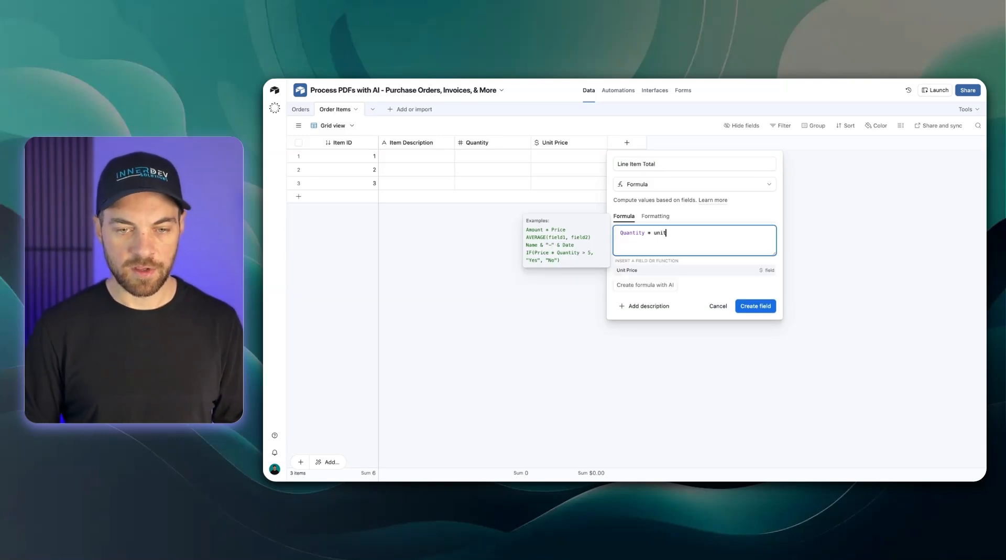
pyautogui.press('Tab')
# - Format the Line Item Total result as Currency with 2 decimal places and create the field
pyautogui.click(655, 216)
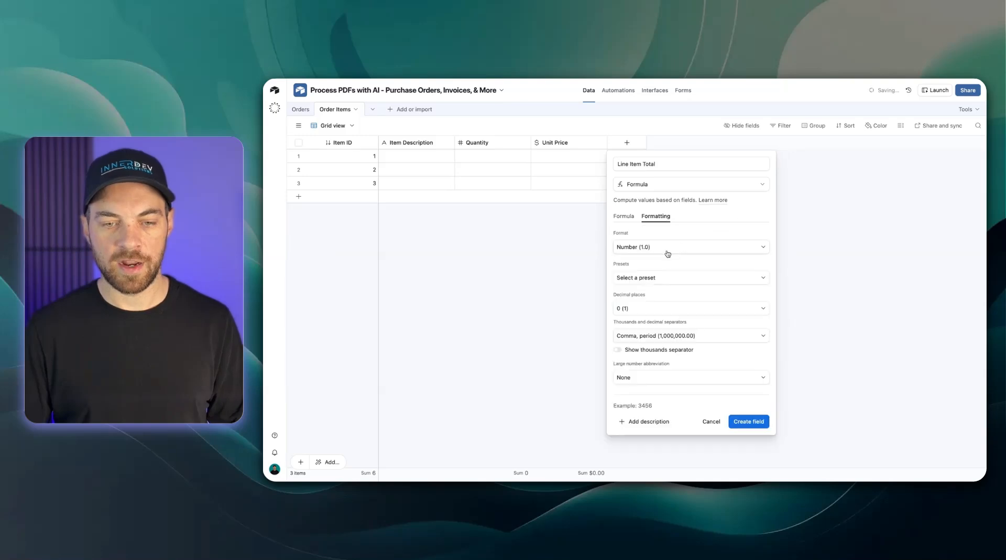
pyautogui.click(676, 248)
pyautogui.click(664, 293)
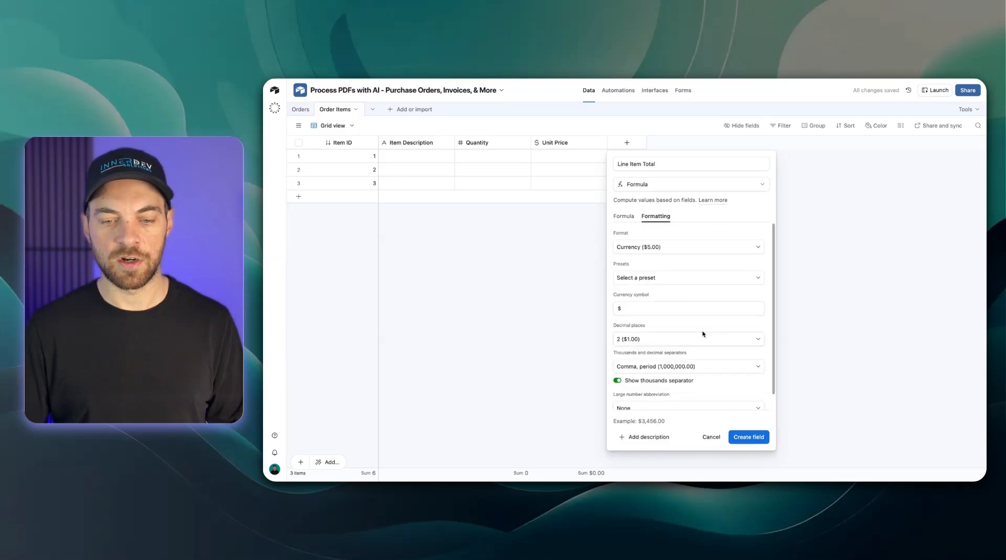
pyautogui.scroll(-1, 702, 334)
pyautogui.click(749, 438)
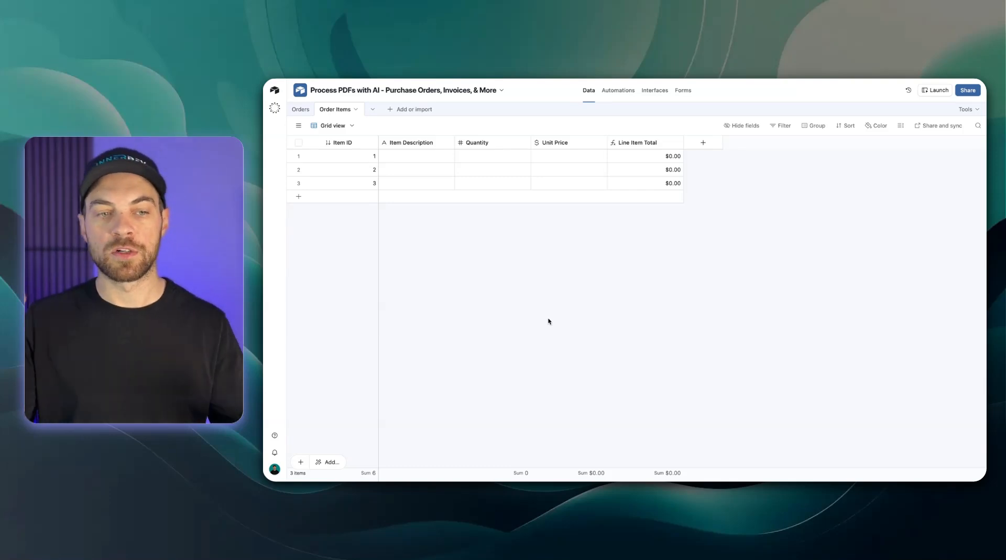
# - Create a field linking Order Items to the Orders table, with linking to multiple records turned off
pyautogui.click(705, 143)
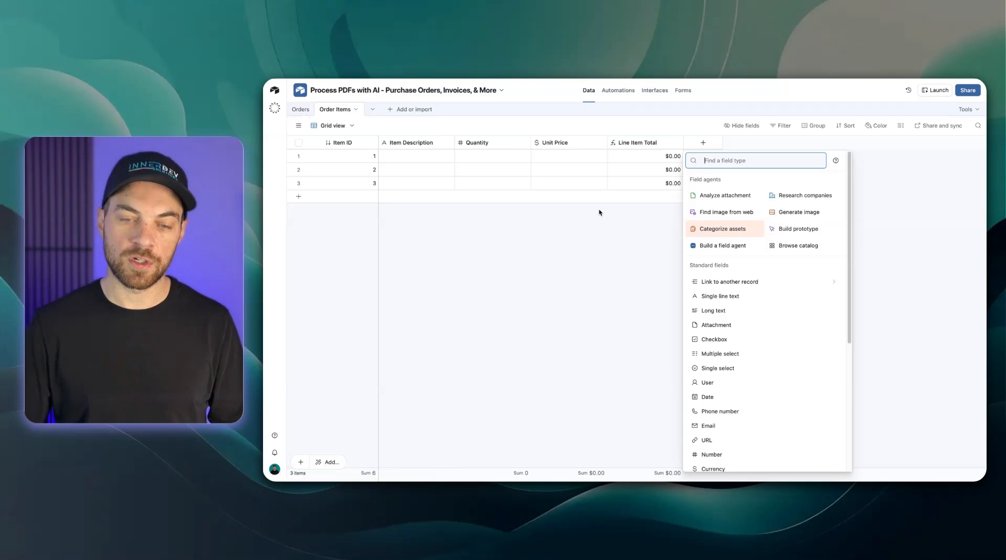
pyautogui.write('order')
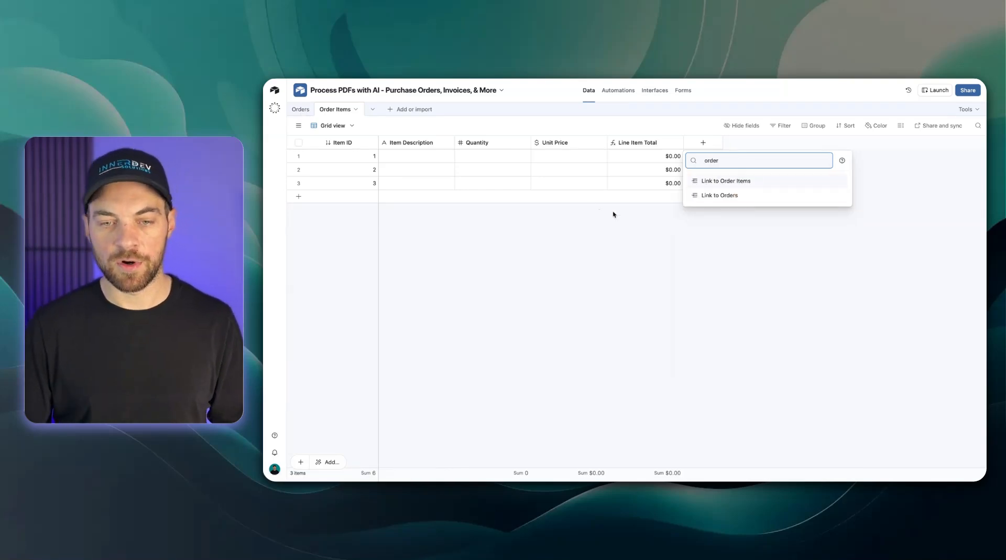
pyautogui.click(726, 197)
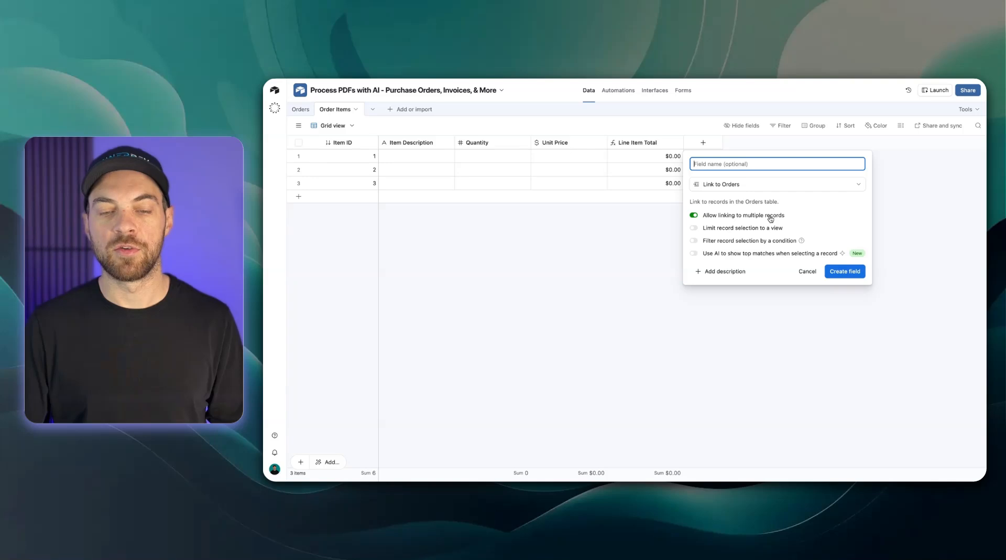
pyautogui.click(696, 215)
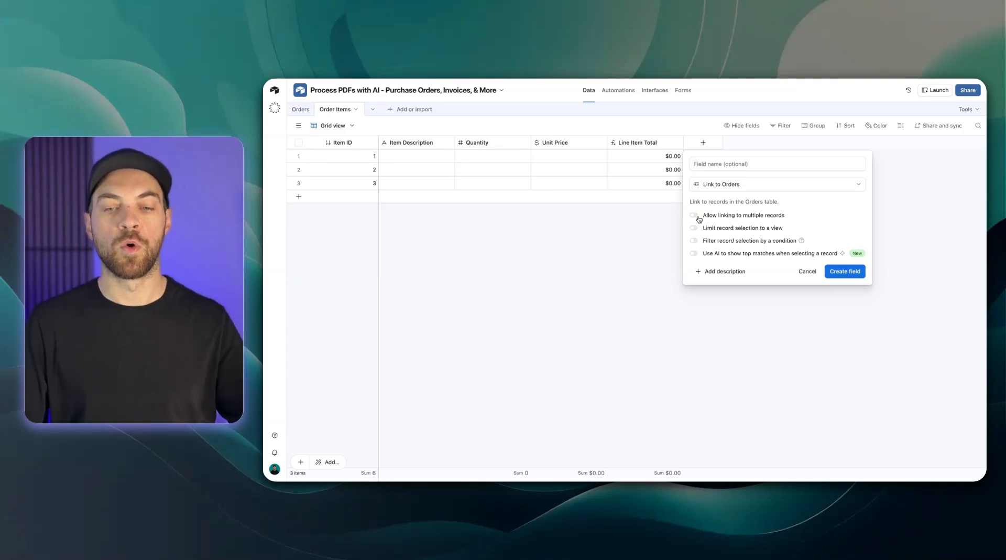
pyautogui.click(842, 271)
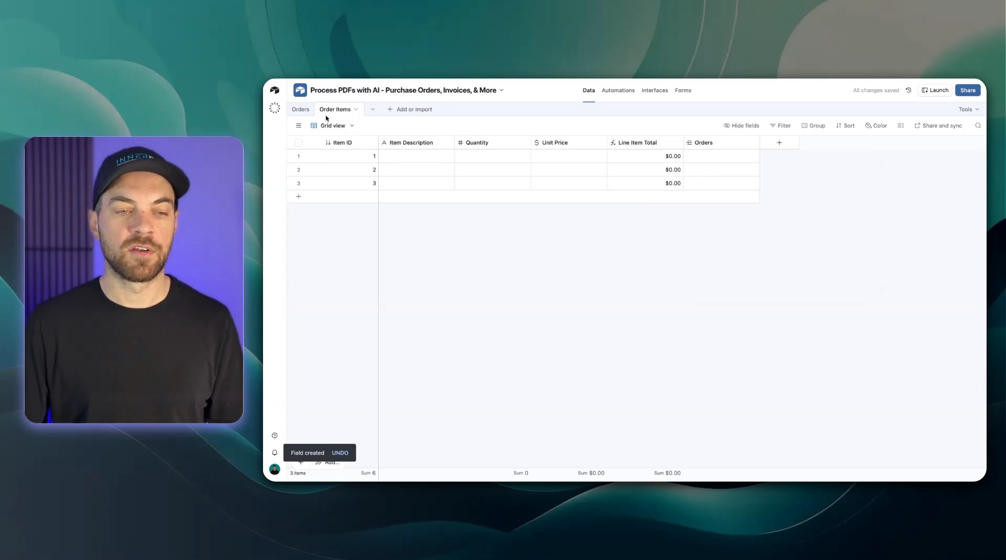
# - Review the linked Order Items field's settings in the Orders table without changing them
pyautogui.click(300, 109)
pyautogui.hscroll(3, 676, 176)
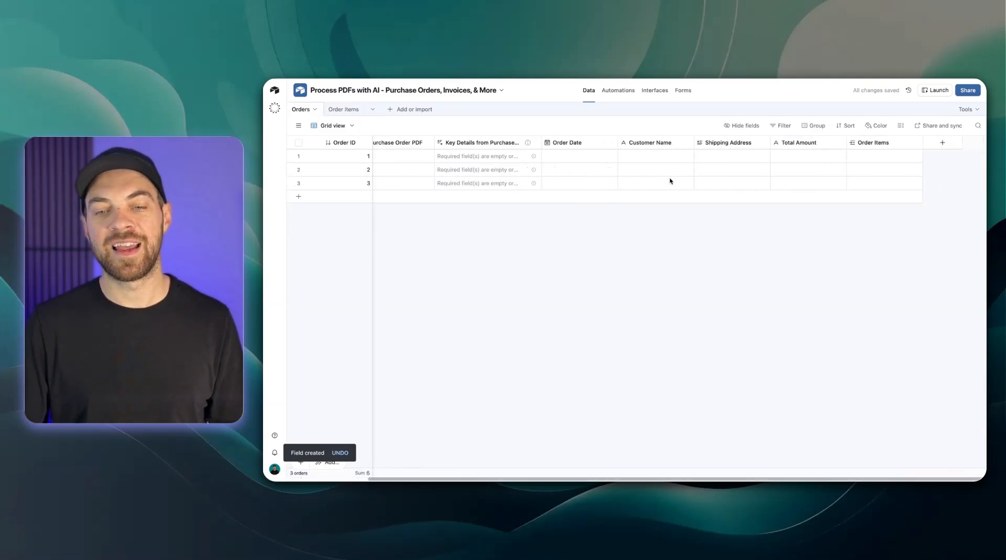
pyautogui.doubleClick(879, 147)
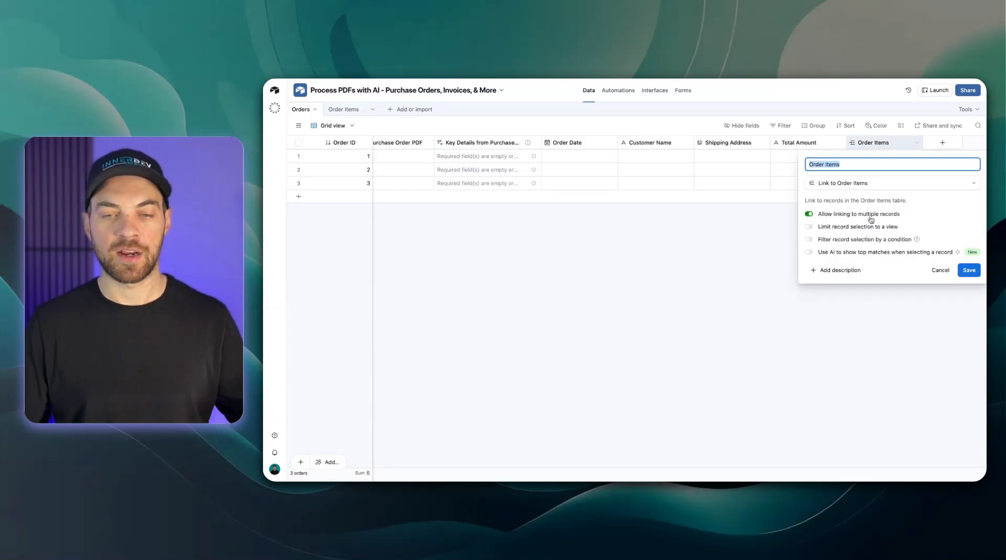
pyautogui.click(941, 272)
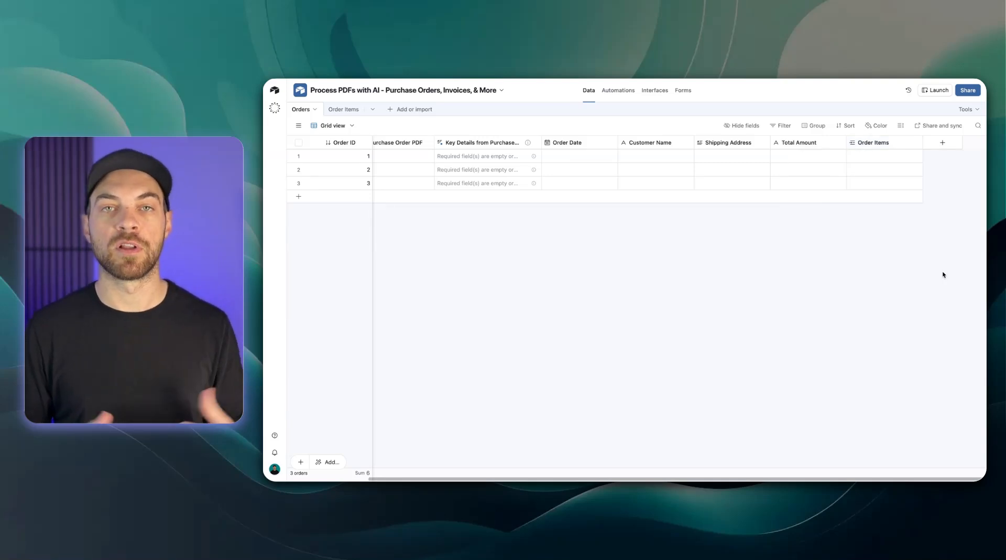
pyautogui.hscroll(-3, 879, 275)
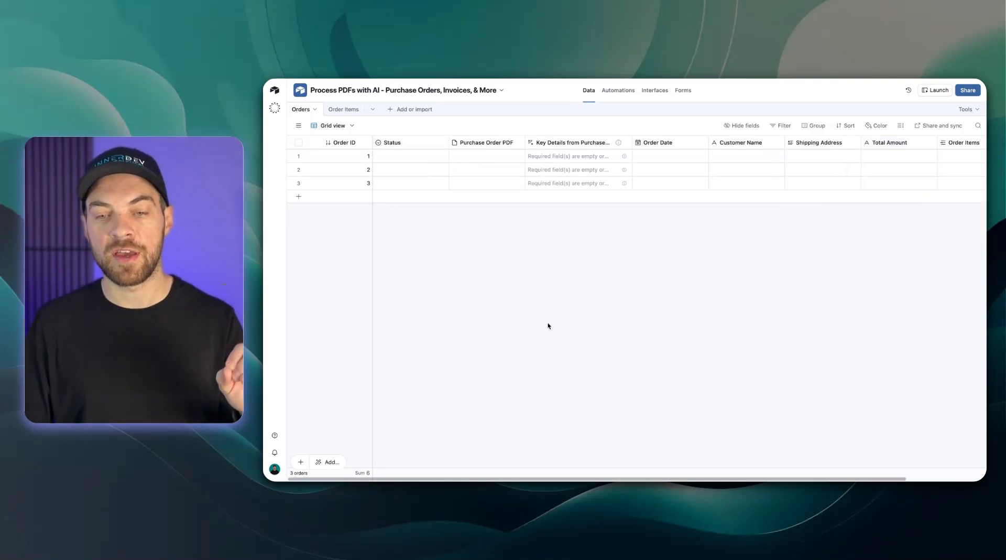
pyautogui.hscroll(2, 548, 322)
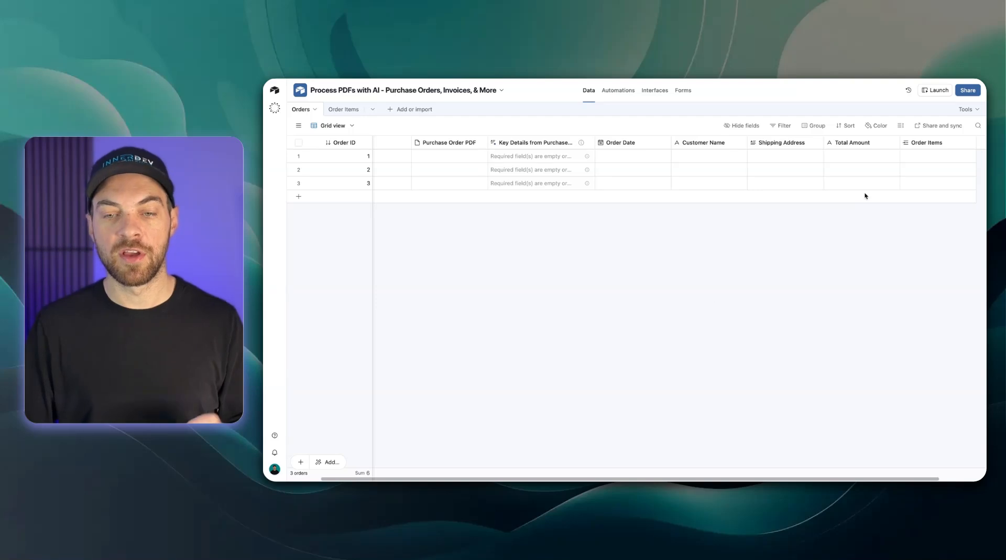
pyautogui.doubleClick(854, 144)
pyautogui.click(807, 183)
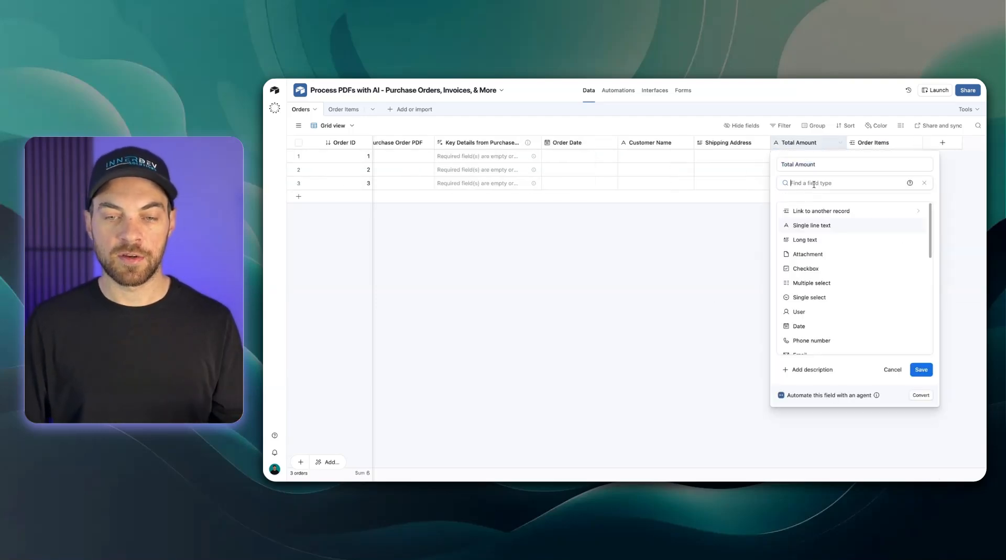
pyautogui.write('formula')
pyautogui.press('Return')
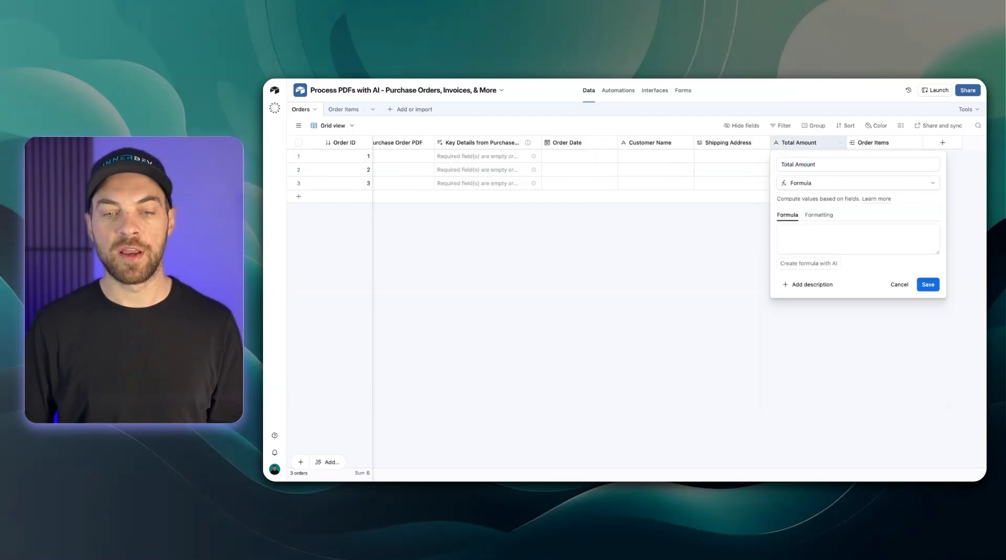
pyautogui.press('Escape')
# - Change the Total Amount field to a Rollup of Line Item Total from Order Items, aggregated with SUM(values)
pyautogui.doubleClick(797, 140)
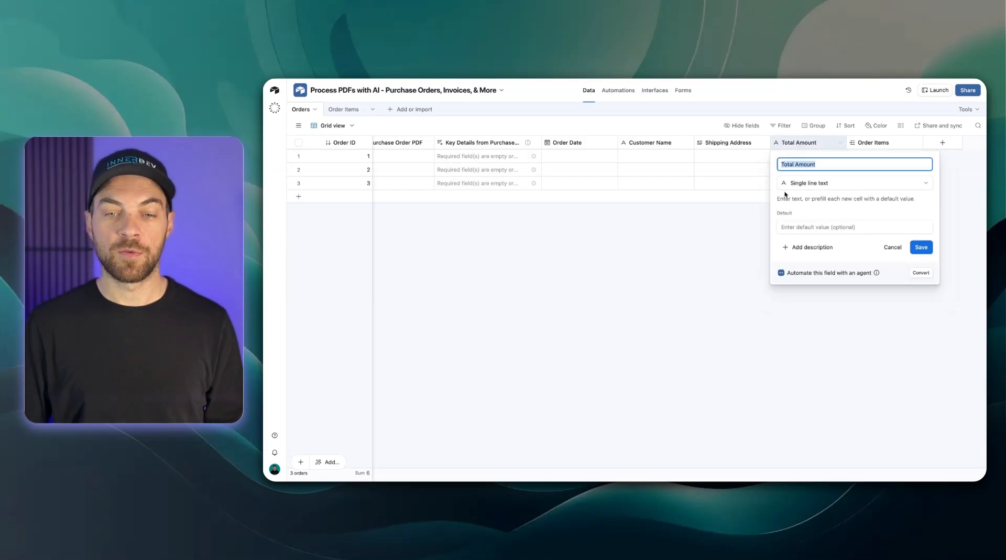
pyautogui.click(797, 184)
pyautogui.write('rol')
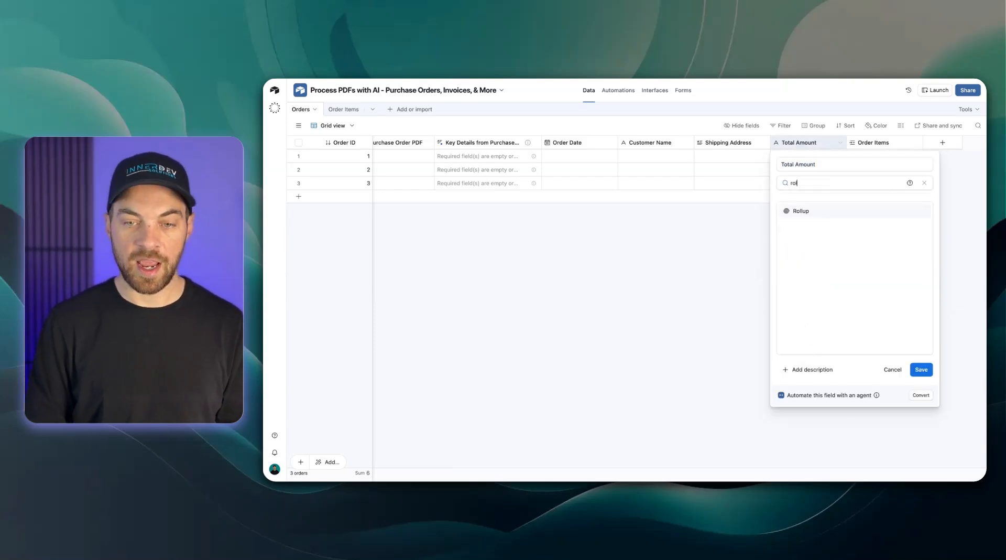
pyautogui.press('Return')
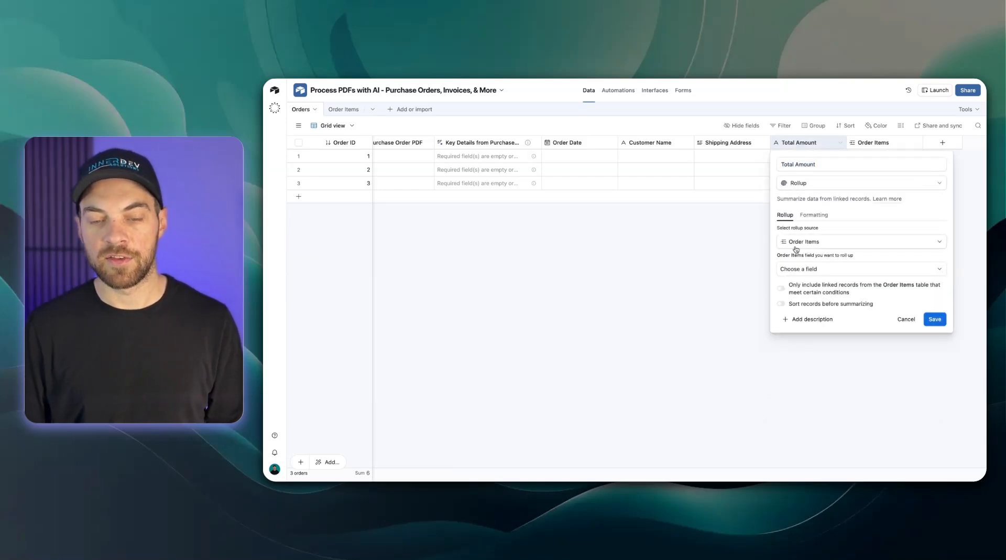
pyautogui.click(807, 270)
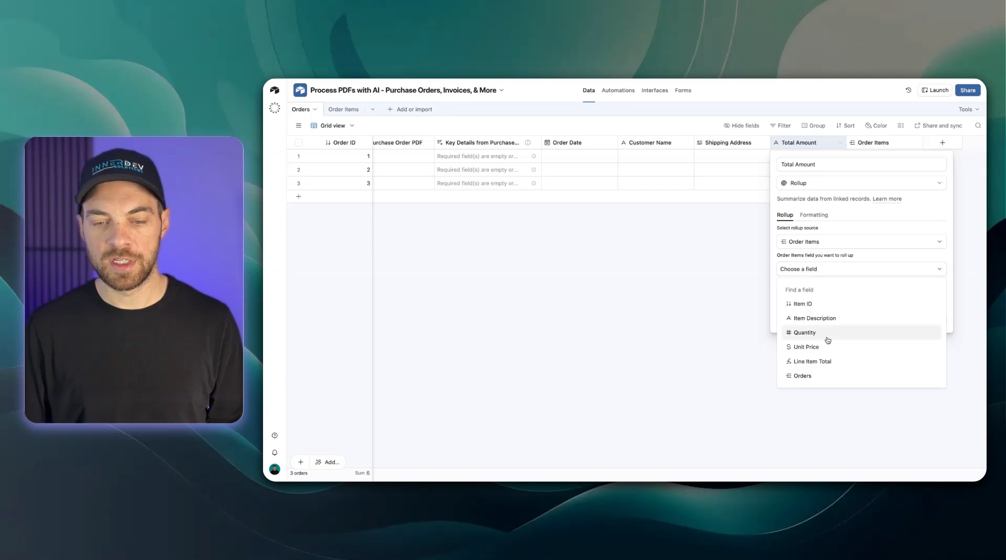
pyautogui.click(808, 365)
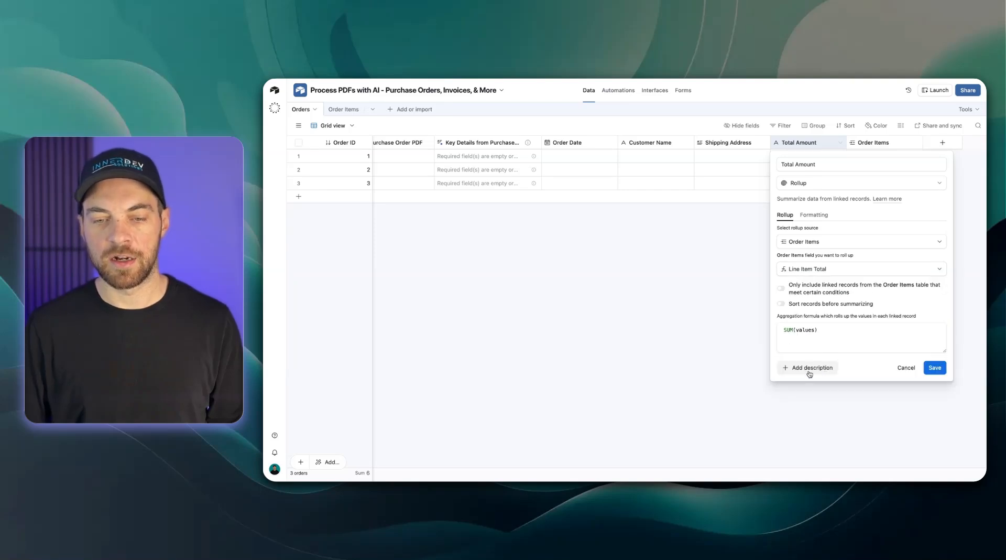
pyautogui.click(930, 367)
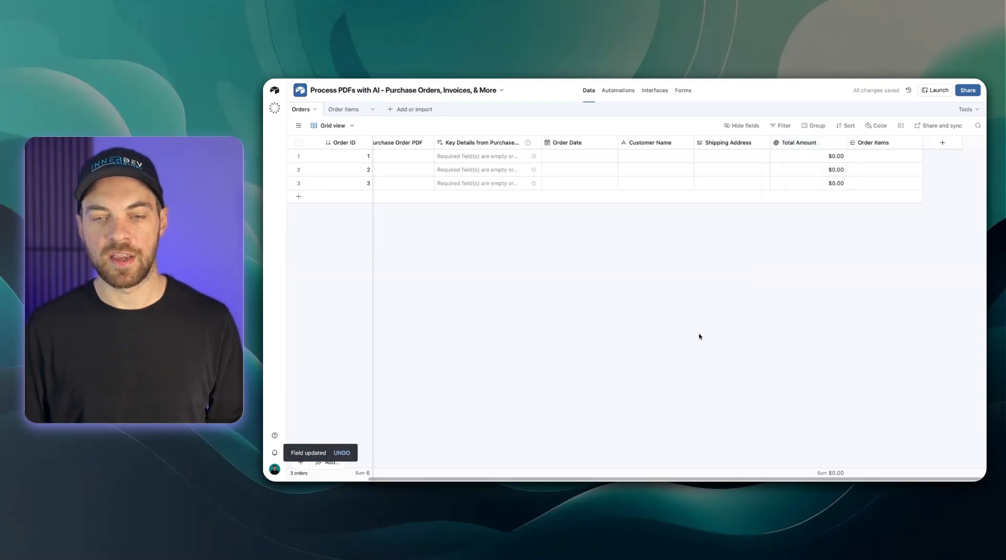
# - Widen the Key Details from Purchase Order column slightly and set its field agent's model to Gemini 2.5 Flash
pyautogui.hscroll(-3, 543, 141)
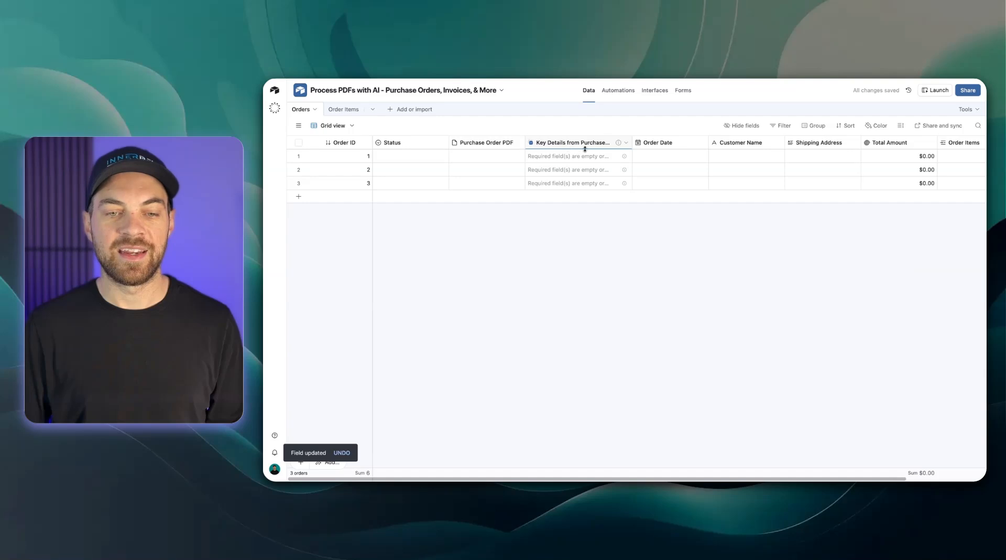
pyautogui.moveTo(630, 142); pyautogui.dragTo(644, 143)
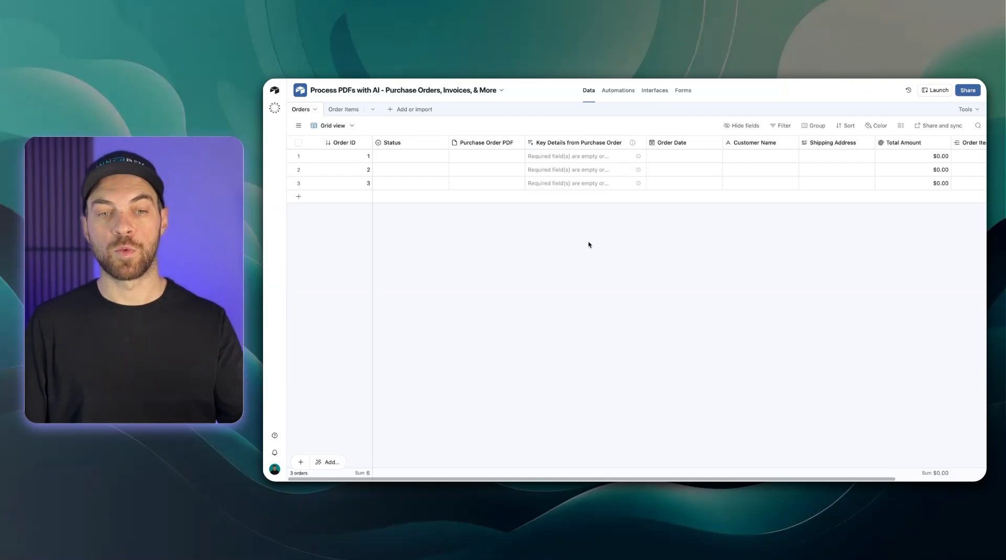
pyautogui.doubleClick(581, 143)
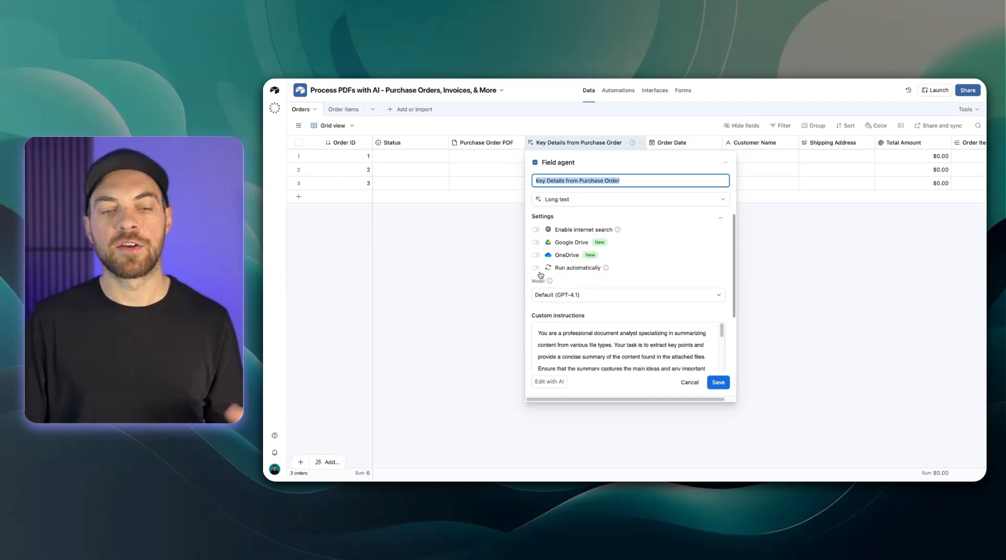
pyautogui.scroll(-1, 601, 273)
pyautogui.scroll(-2, 601, 274)
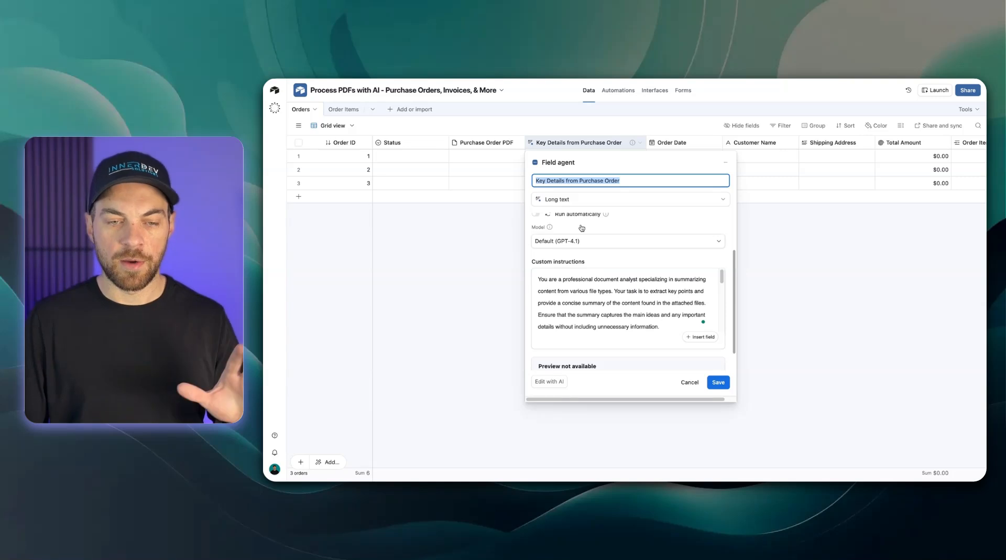
pyautogui.click(603, 248)
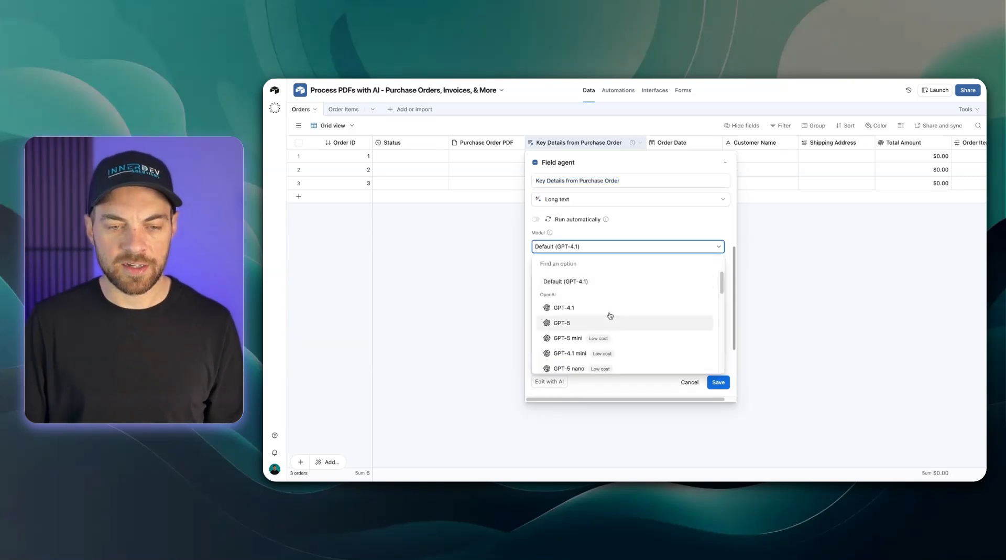
pyautogui.scroll(-10, 600, 303)
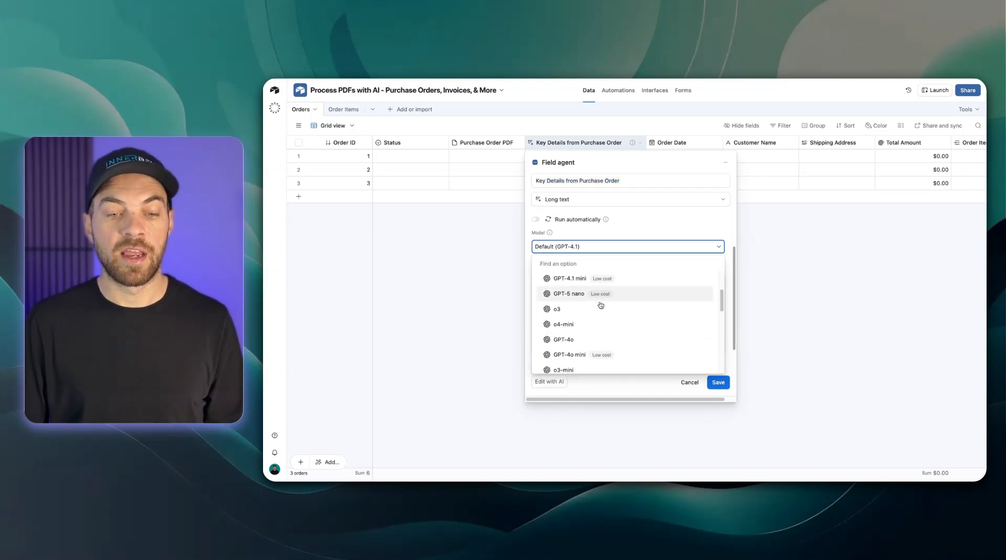
pyautogui.scroll(-3, 603, 314)
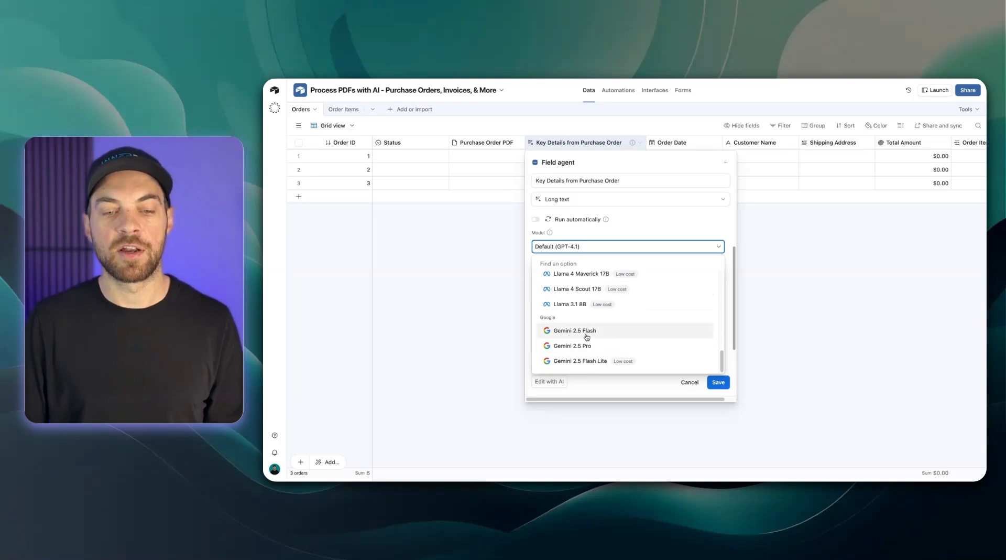
pyautogui.click(590, 336)
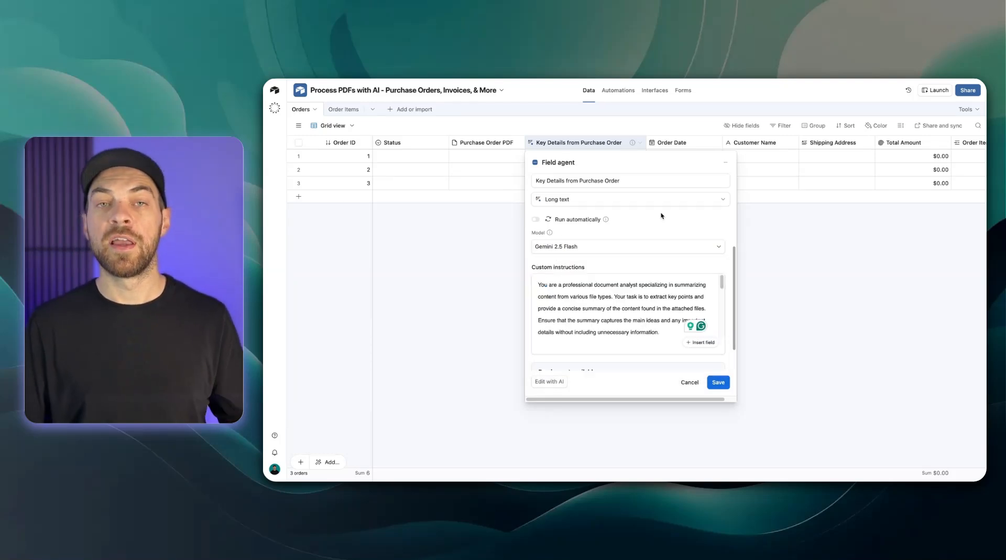
# - Replace the field agent's custom instructions with a prompt extracting customer name, order date (YYYY-MM-DD), order notes, shipping address, and line items' description, quantity and unit price
pyautogui.scroll(-3, 610, 284)
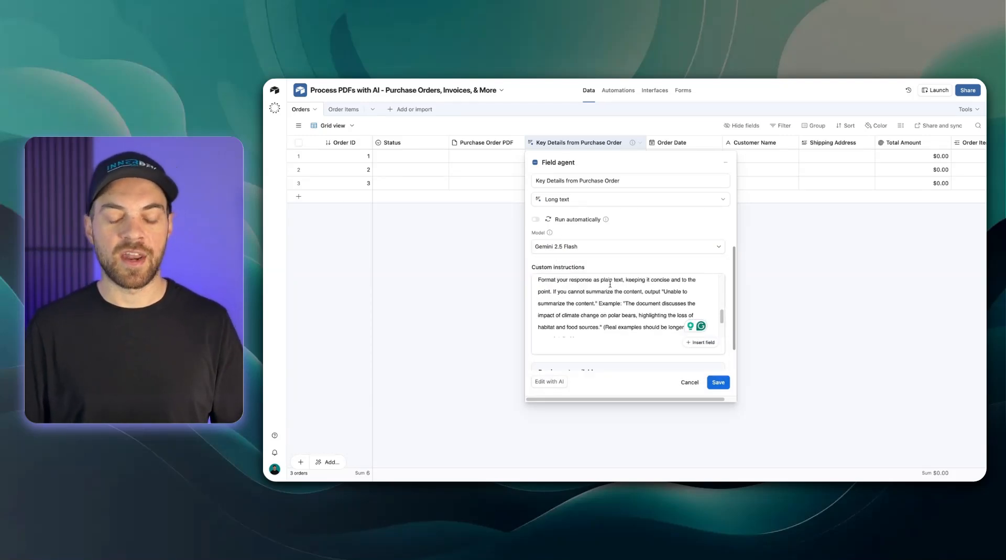
pyautogui.click(617, 307)
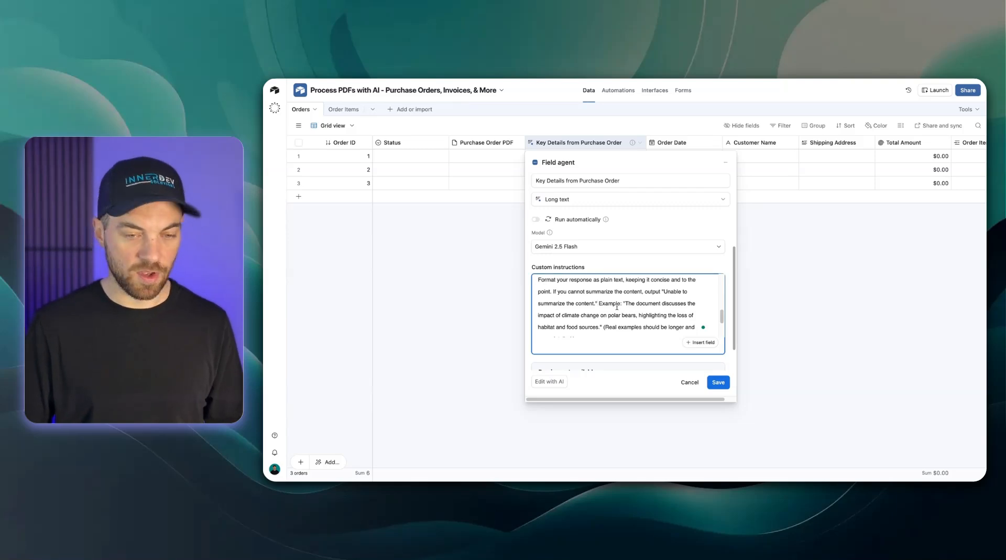
pyautogui.hotkey('ctrl', 'a')
pyautogui.press('BackSpace')
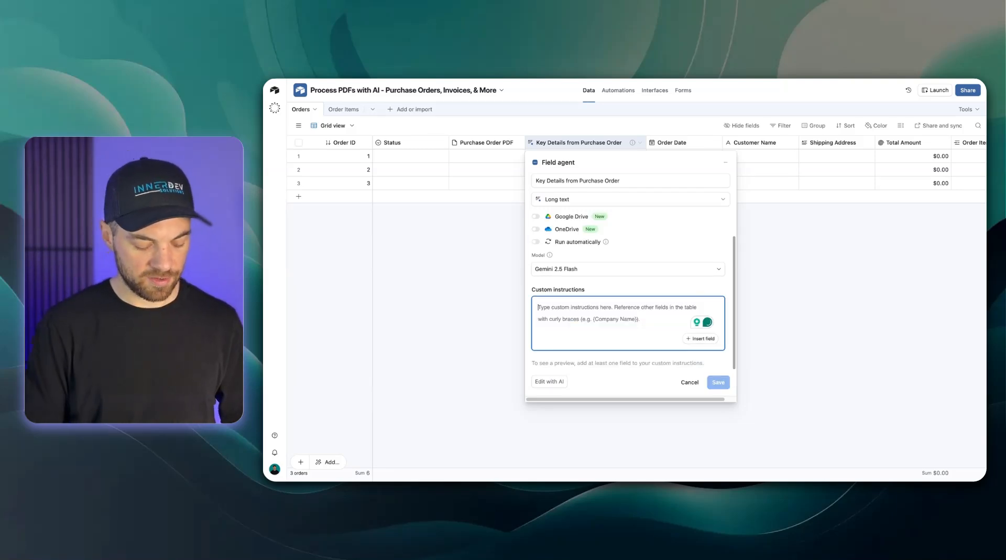
pyautogui.hotkey('ctrl', 'v')
pyautogui.scroll(10, 637, 298)
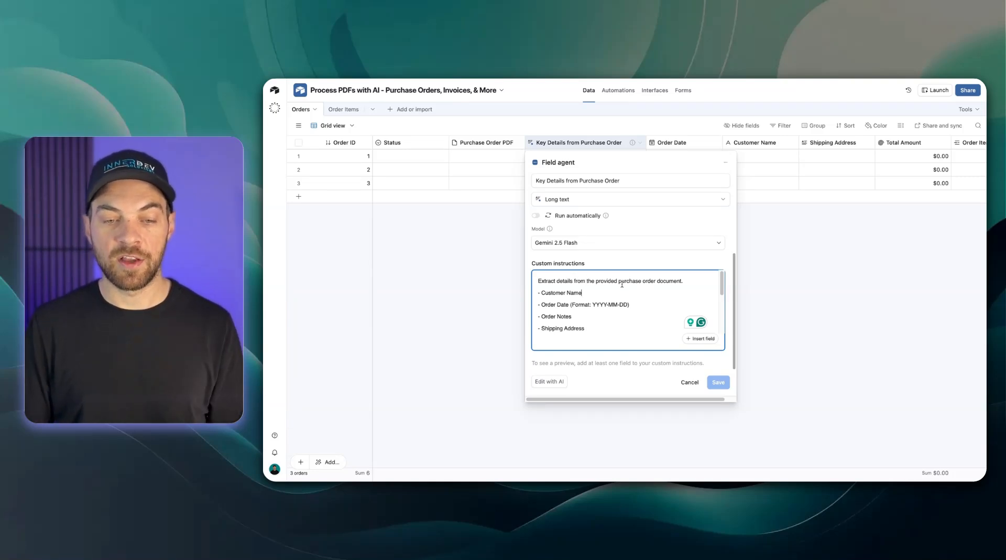
# - Remove the Order Notes line from the field agent's custom instructions
pyautogui.scroll(-1, 652, 285)
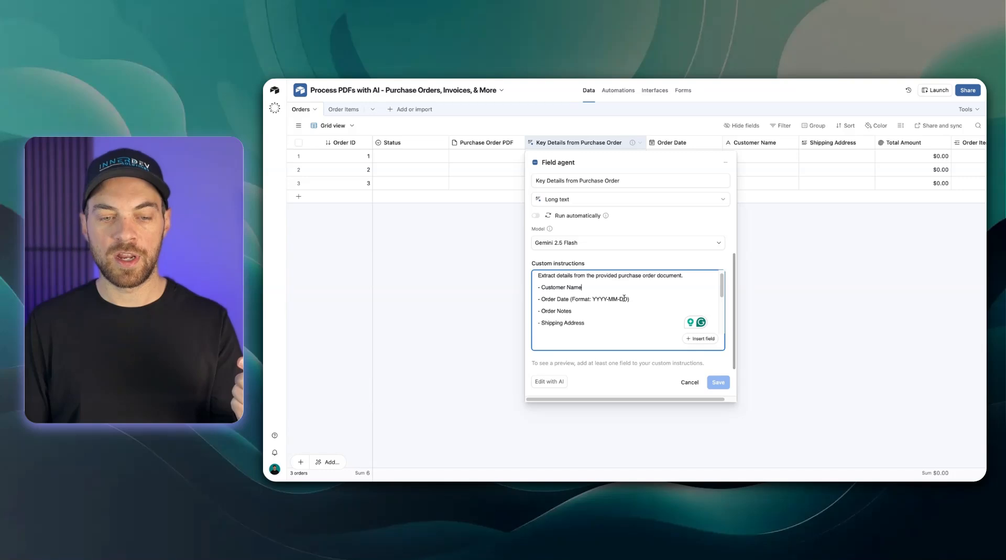
pyautogui.click(579, 312)
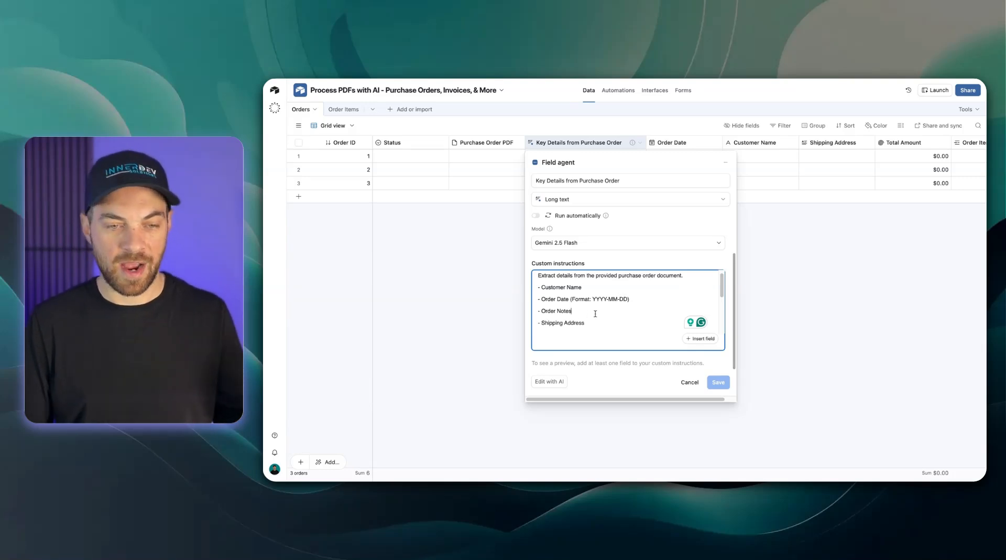
pyautogui.press('super+BackSpace')
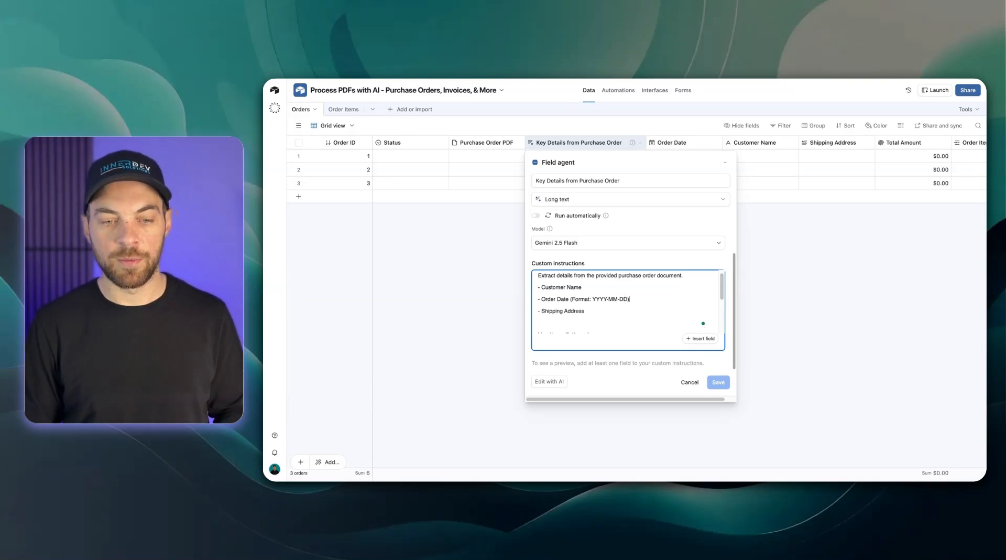
pyautogui.press('BackSpace')
# - Review the rest of the custom instructions, including the shipping address and the line items list with its requested details
pyautogui.scroll(-1, 585, 303)
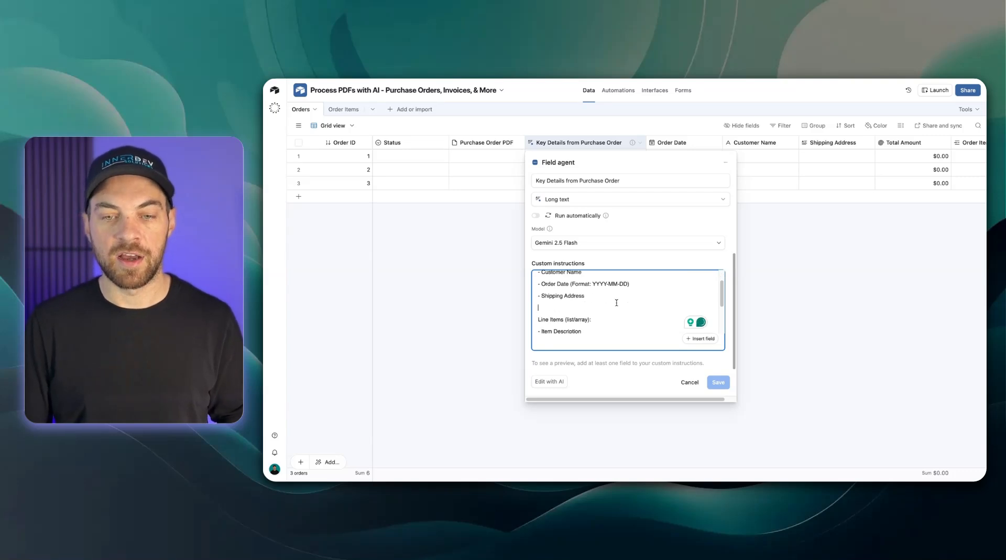
pyautogui.scroll(-1, 617, 302)
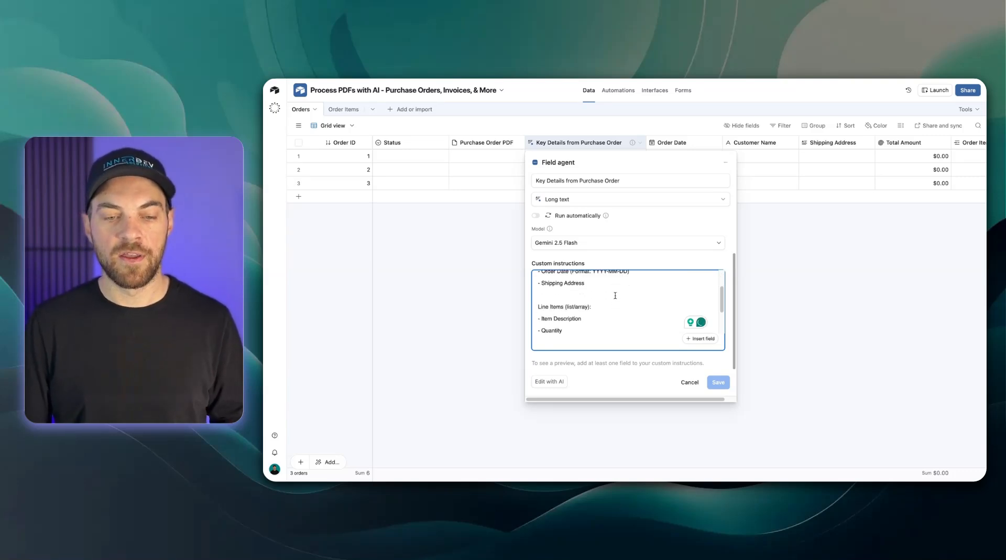
pyautogui.click(615, 295)
pyautogui.scroll(-2, 616, 295)
pyautogui.scroll(3, 611, 296)
pyautogui.scroll(-2, 611, 295)
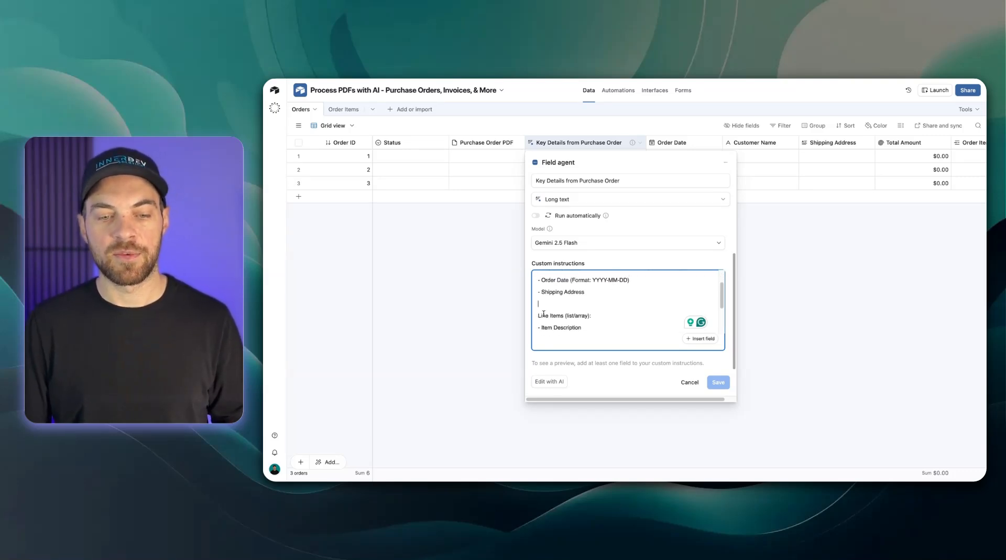
pyautogui.click(571, 298)
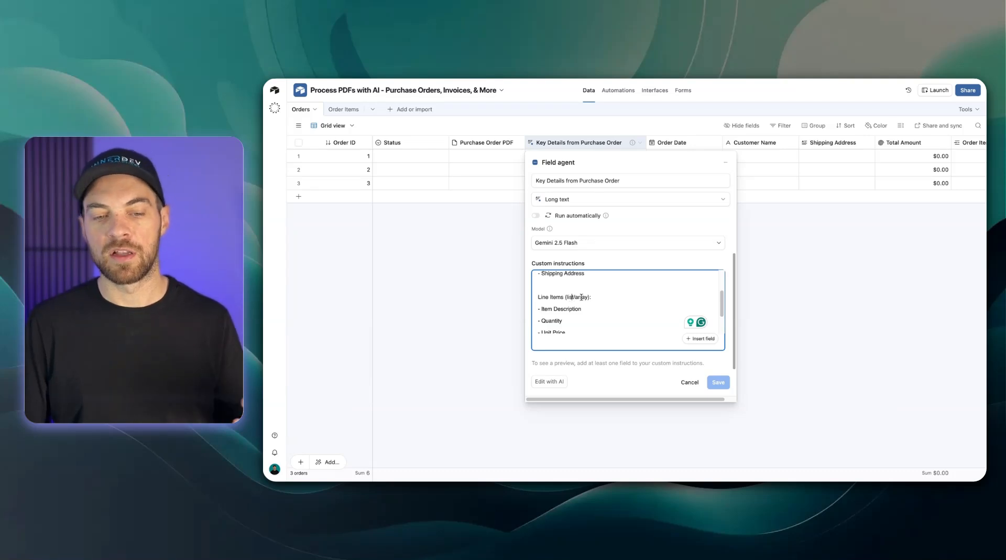
pyautogui.scroll(-1, 612, 297)
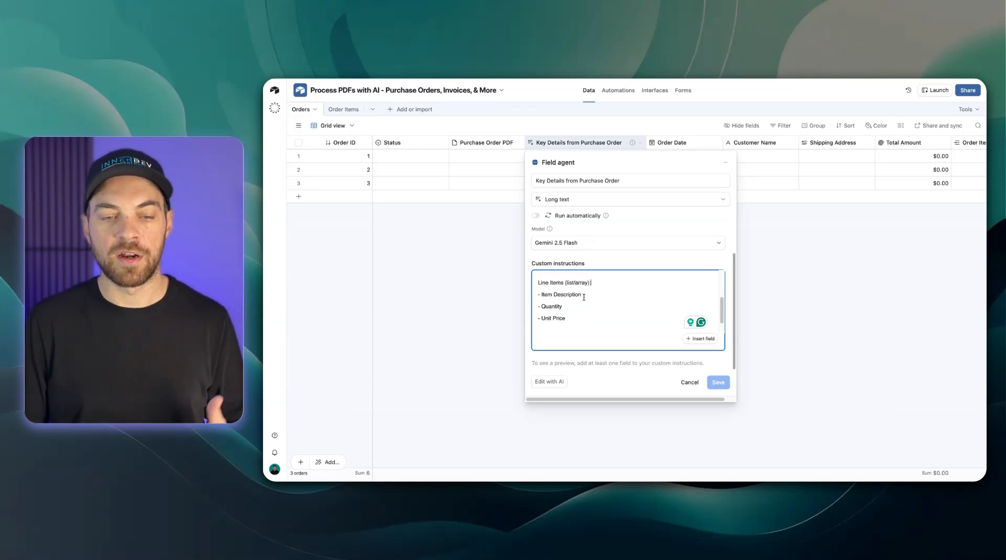
pyautogui.click(570, 310)
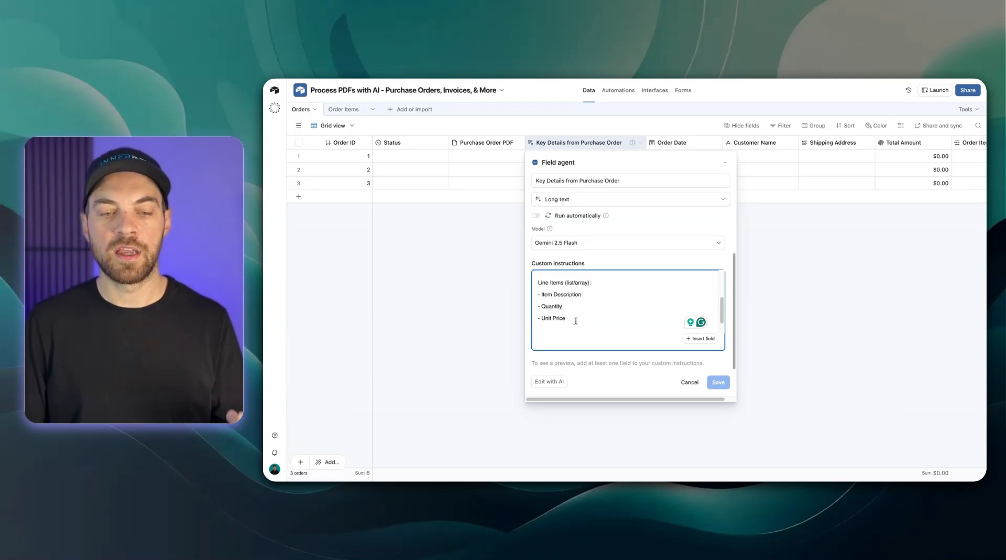
# - Insert the Purchase Order PDF field after "Attachment:" at the end of the custom instructions
pyautogui.scroll(-1, 576, 321)
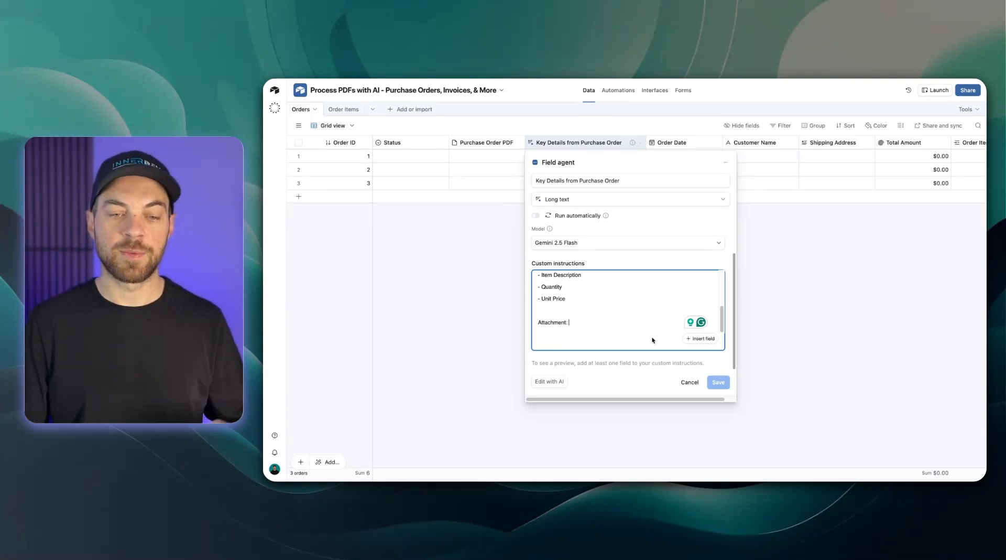
pyautogui.click(696, 339)
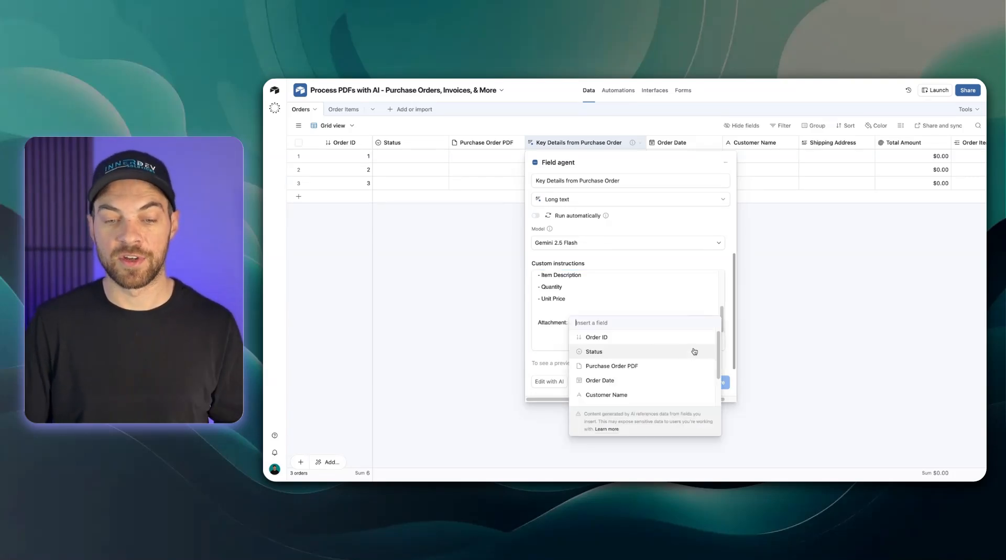
pyautogui.click(621, 371)
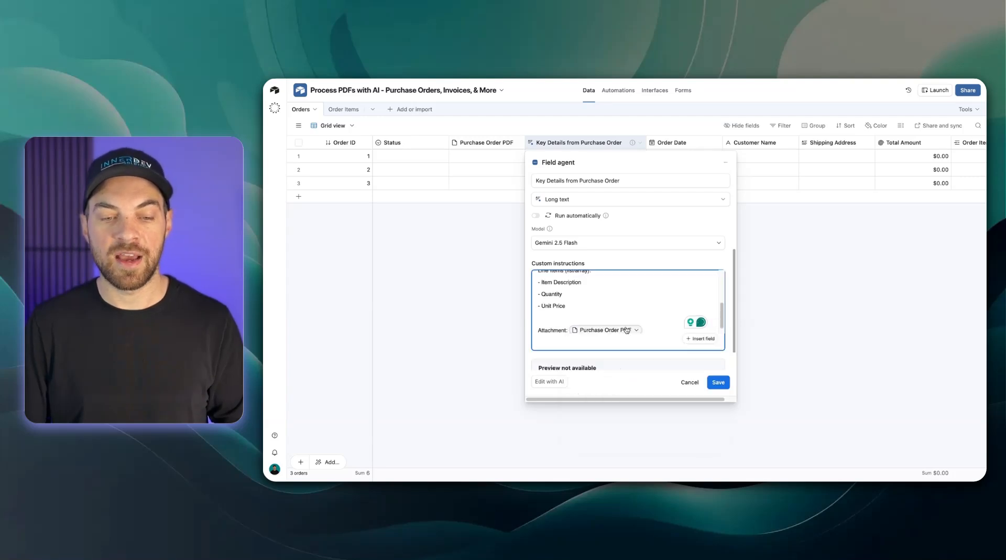
# - Set the field agent to run automatically and save the field, keeping existing data
pyautogui.click(535, 217)
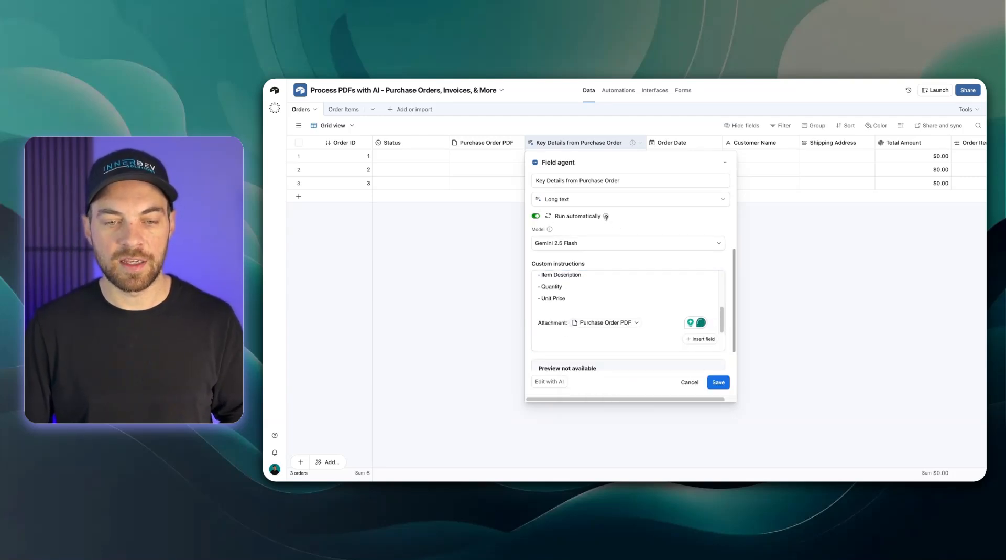
pyautogui.moveTo(606, 216)
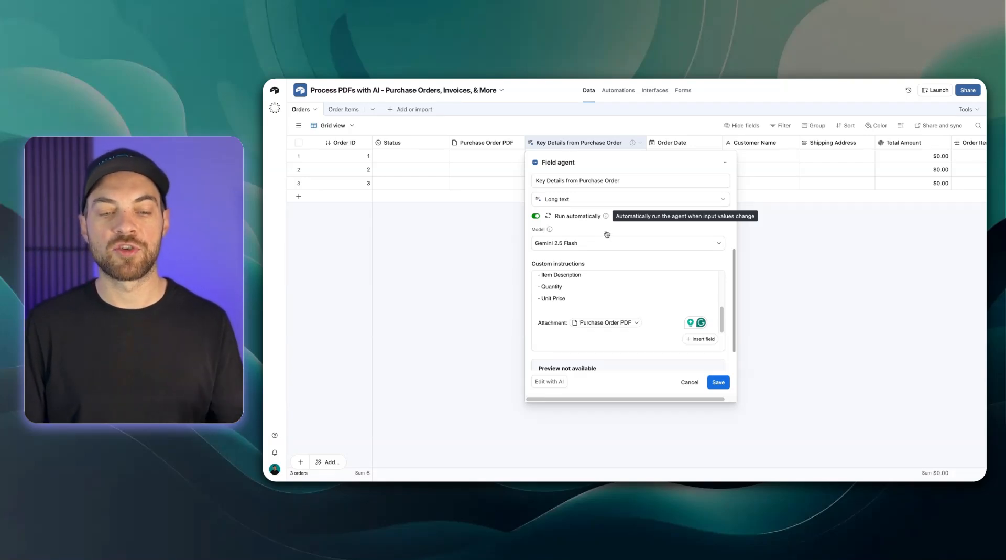
pyautogui.scroll(-1, 611, 299)
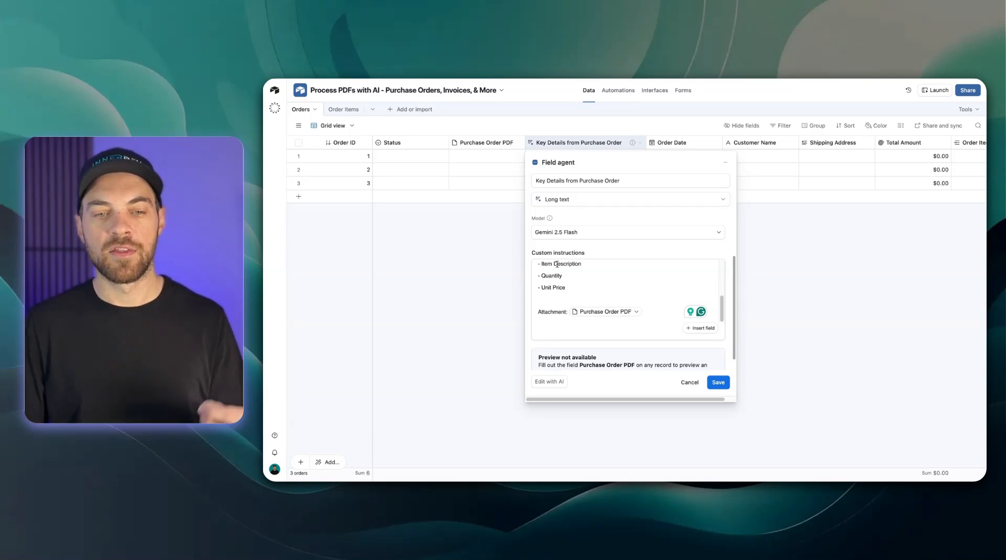
pyautogui.click(718, 382)
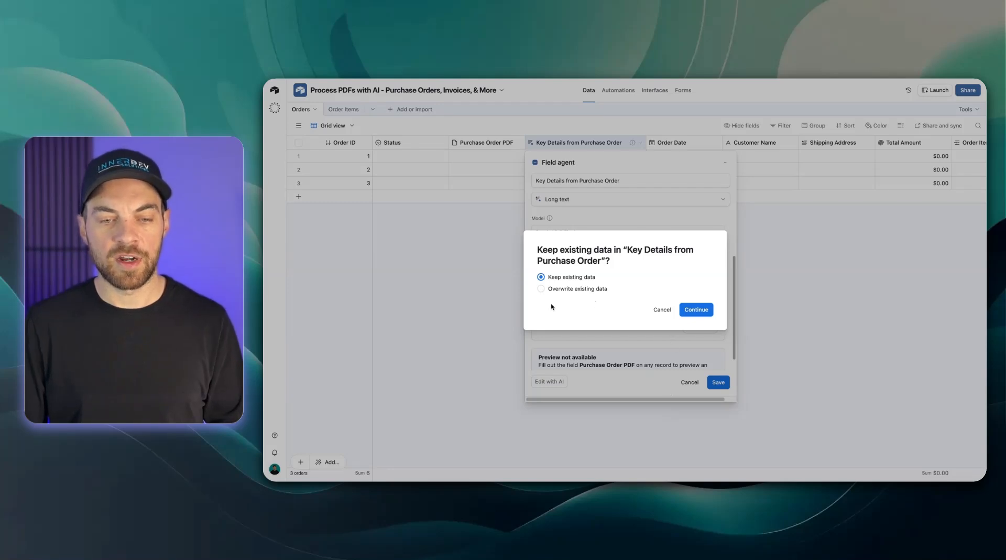
pyautogui.click(691, 311)
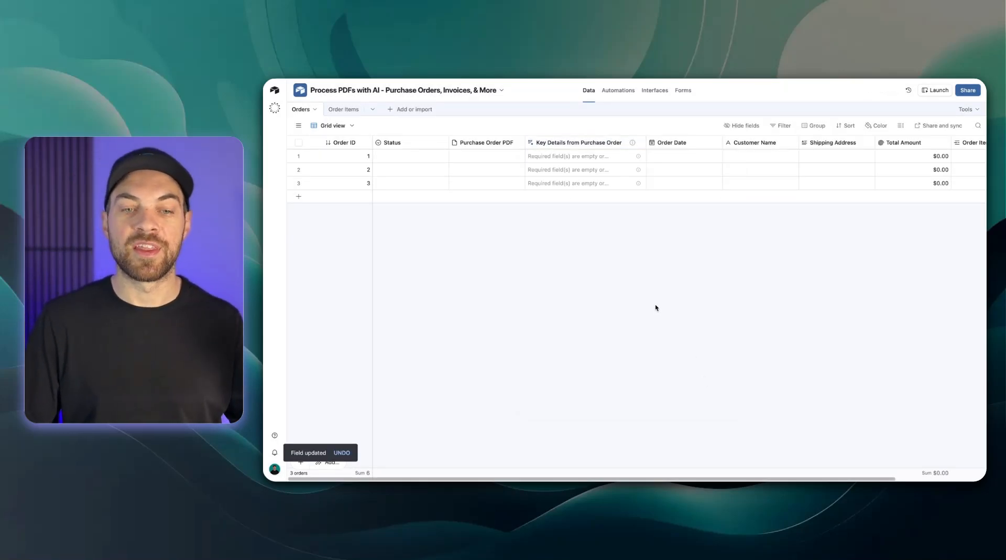
# - Start building a new interface manually, without AI, keeping the default name Interface
pyautogui.click(655, 92)
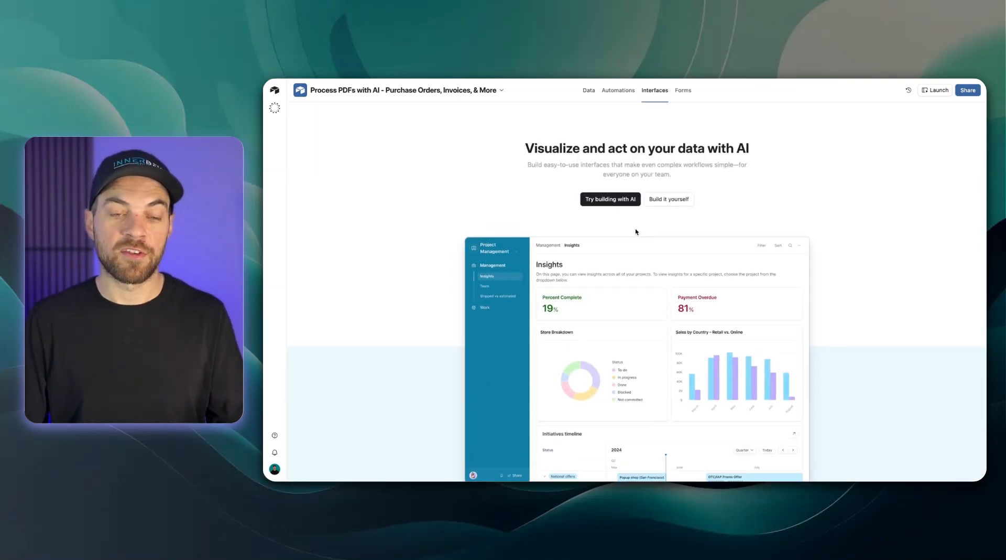
pyautogui.click(666, 201)
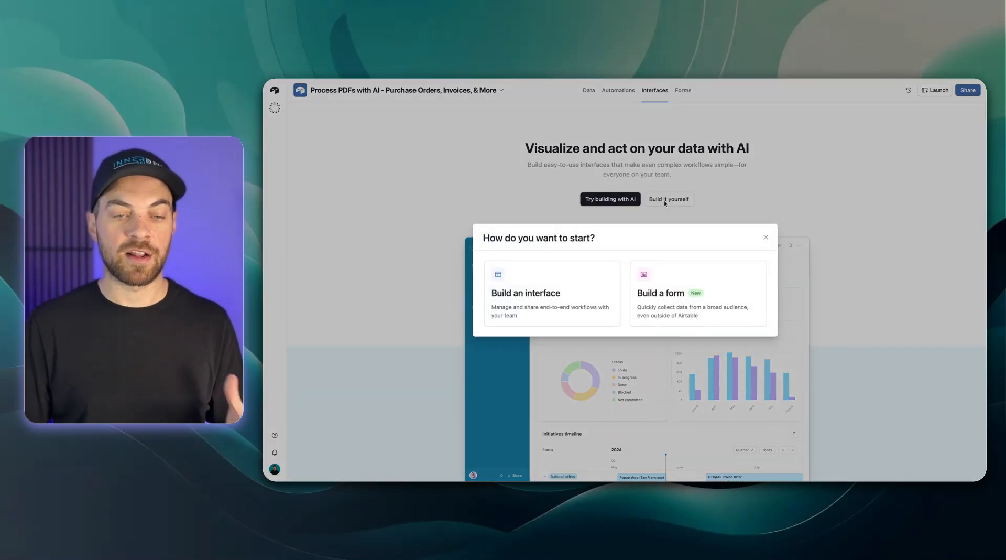
pyautogui.click(548, 281)
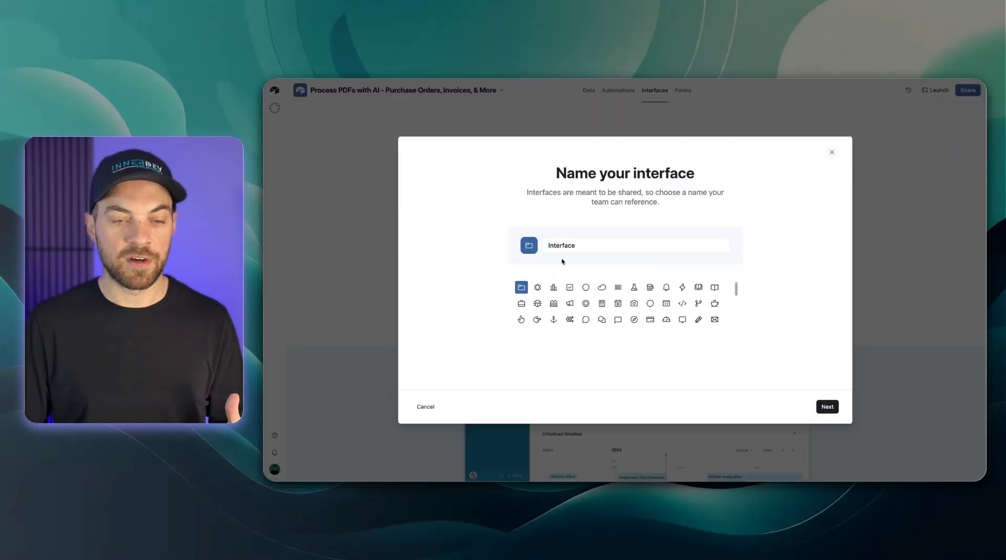
pyautogui.click(828, 407)
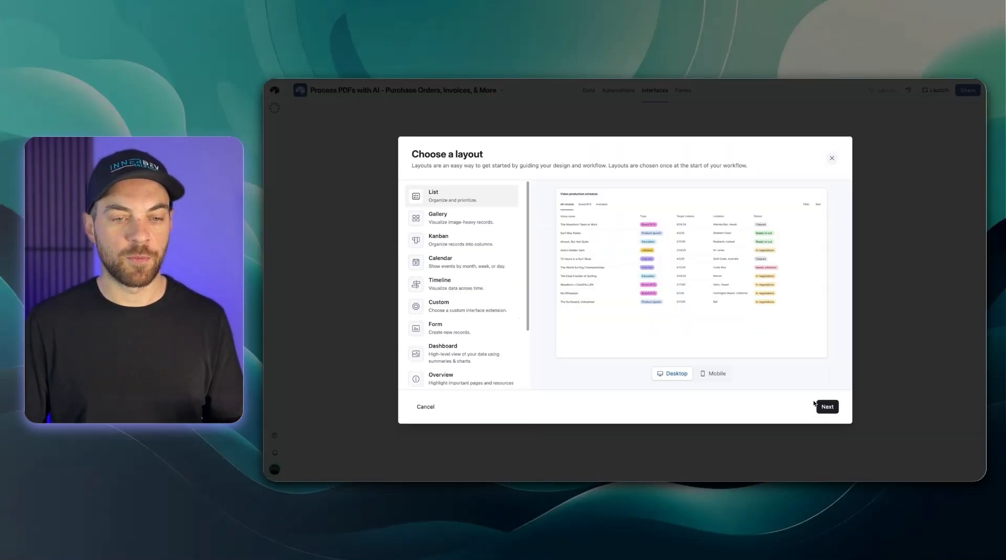
# - Choose the Record review layout for the interface page and connect it to the Orders table
pyautogui.scroll(-3, 436, 244)
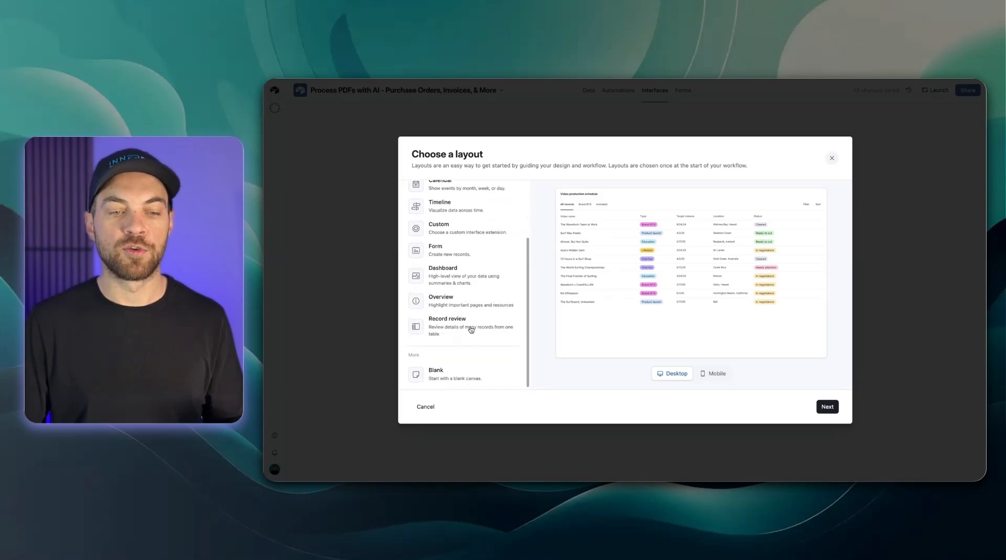
pyautogui.click(471, 329)
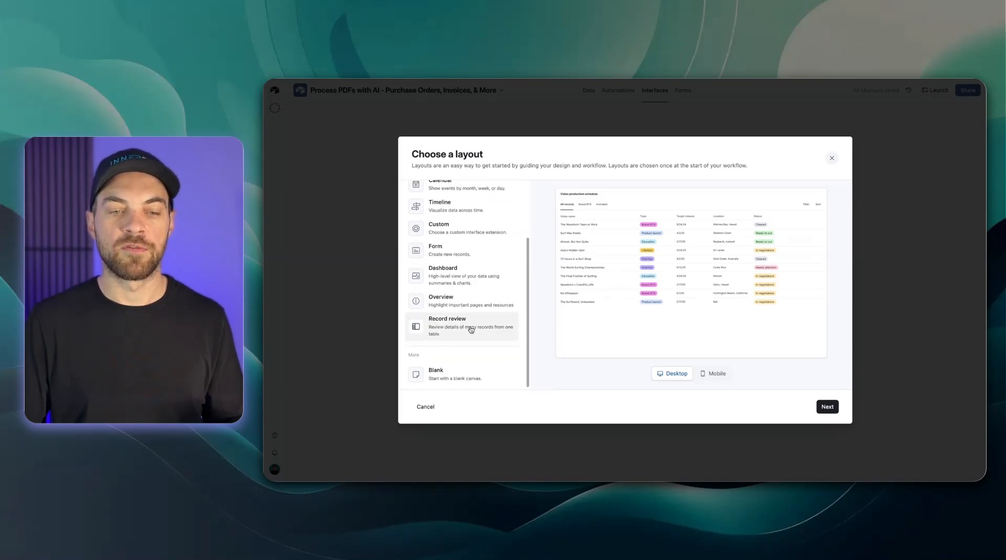
pyautogui.click(828, 407)
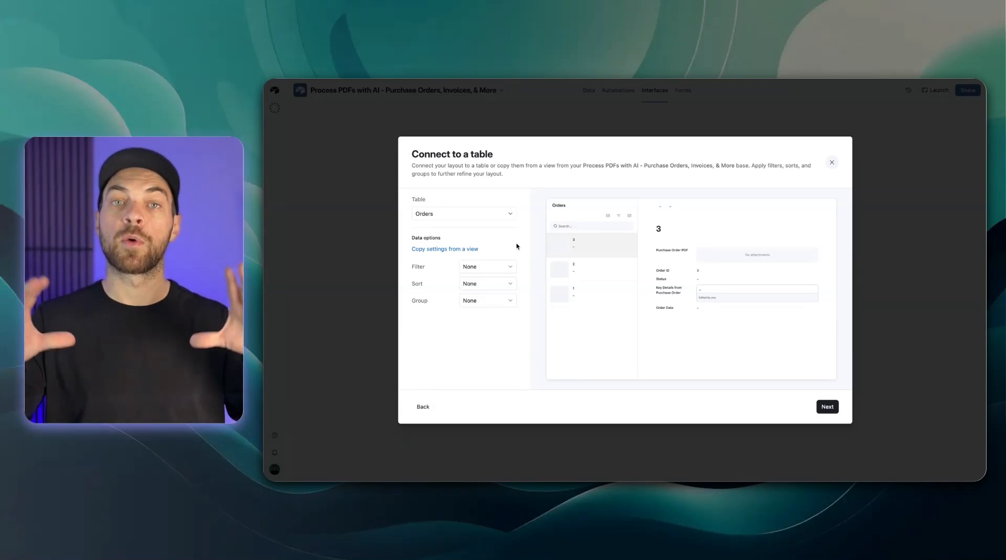
pyautogui.click(828, 407)
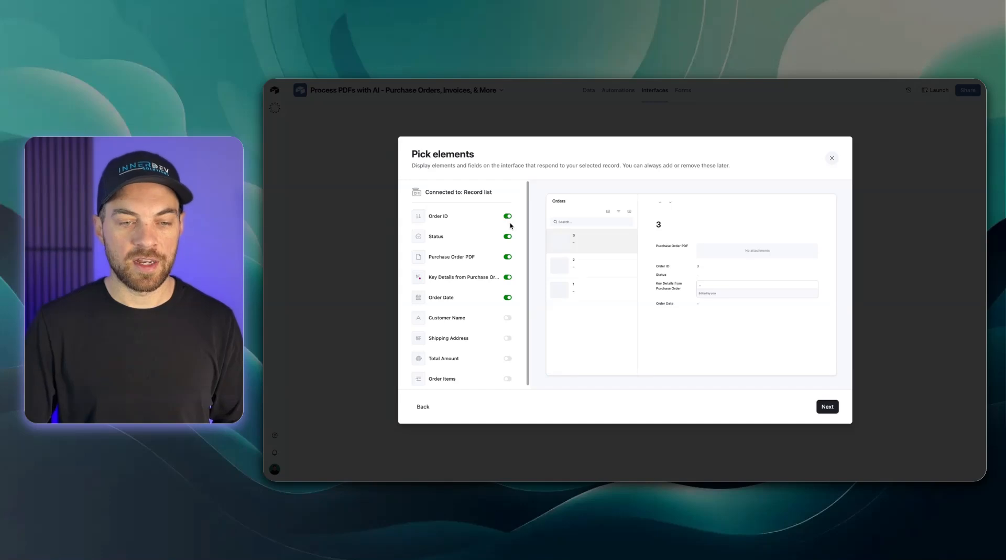
# - Add the Customer Name, Shipping Address, Total Amount and Order Items fields to the page's displayed elements
pyautogui.scroll(-1, 510, 226)
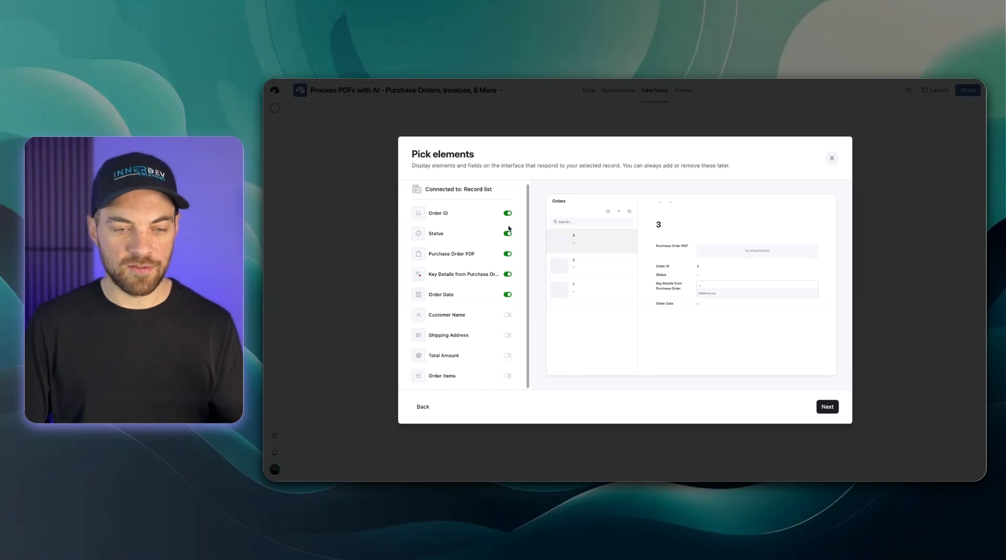
pyautogui.click(509, 315)
pyautogui.click(508, 335)
pyautogui.click(509, 356)
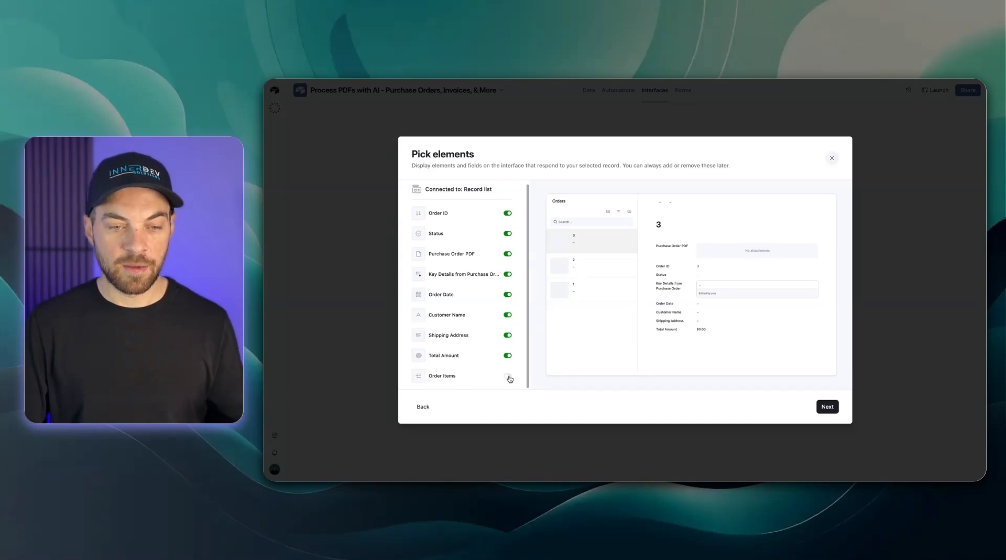
pyautogui.click(508, 376)
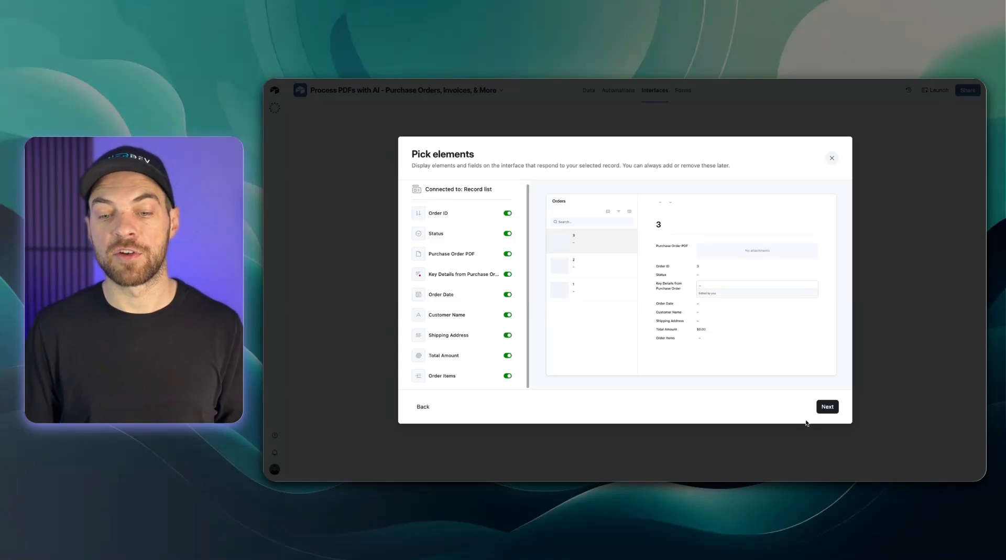
pyautogui.click(828, 406)
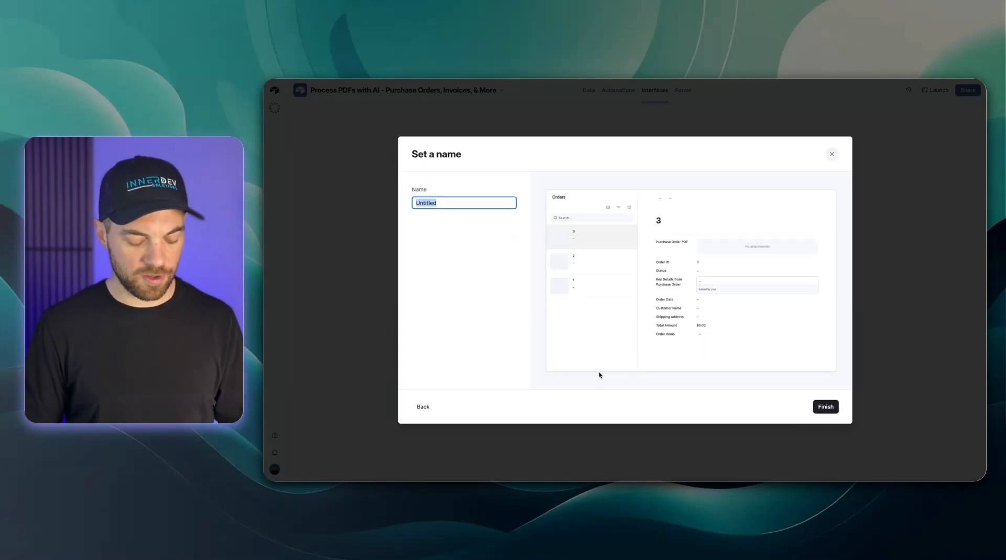
# - Name the interface page Purchase Orders and finish creating it
pyautogui.write('Purchase Or')
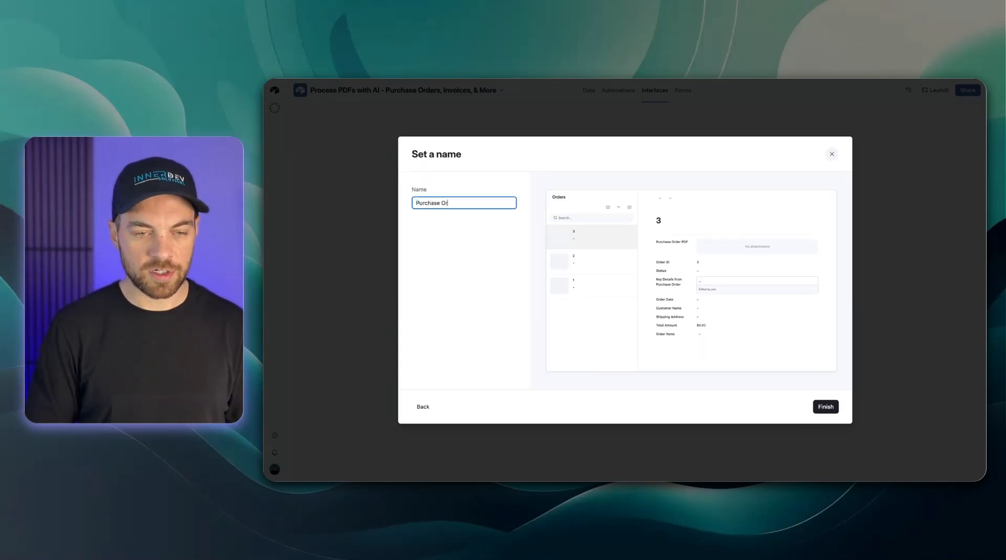
pyautogui.write('ders')
pyautogui.press('Return')
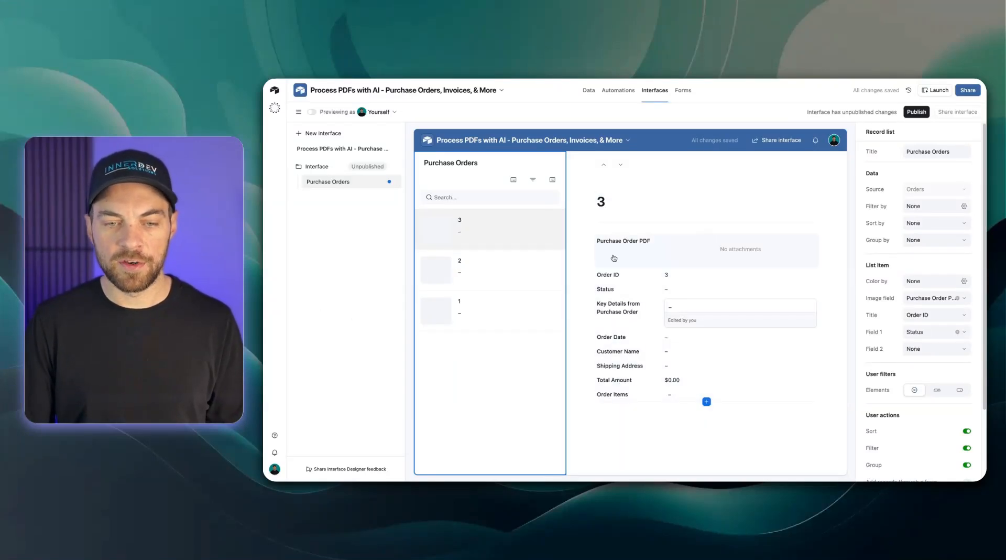
# - Show a background color on the record's field group and move the Purchase Order PDF field below Total Amount
pyautogui.click(591, 260)
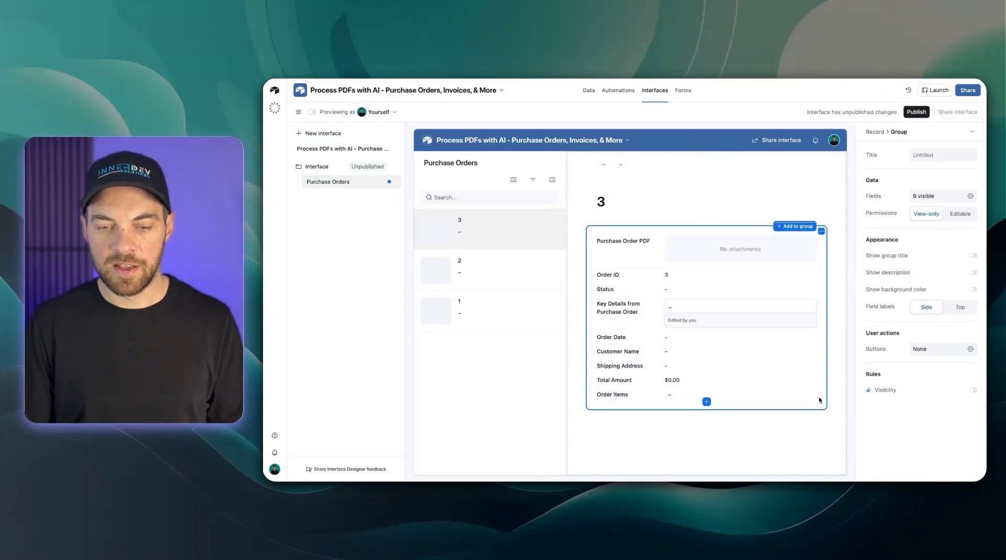
pyautogui.click(973, 291)
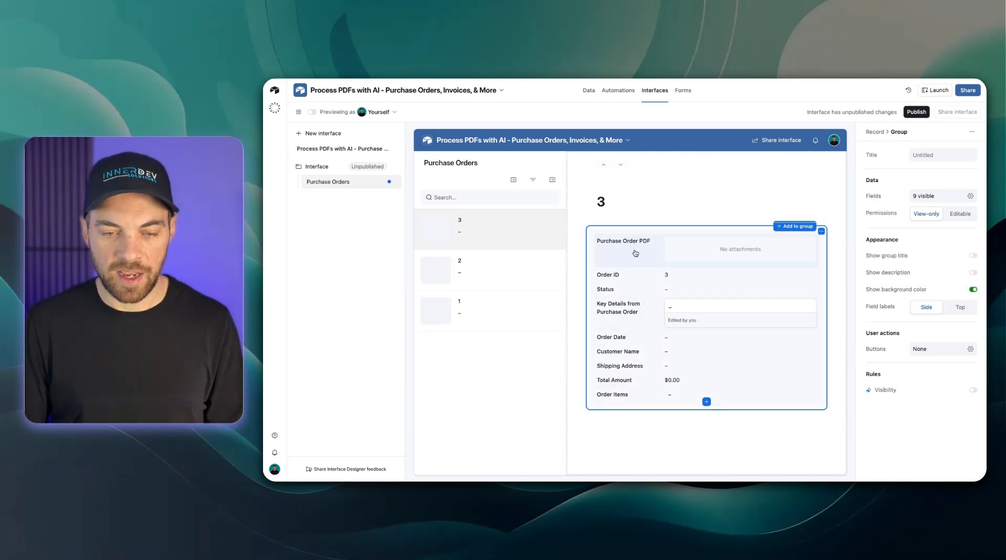
pyautogui.moveTo(635, 253); pyautogui.dragTo(615, 389)
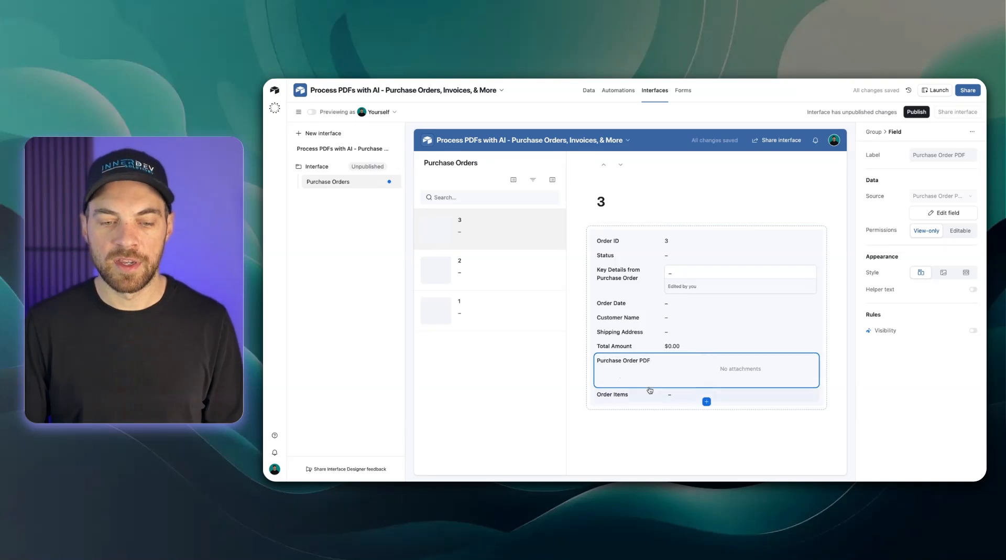
# - Move the Order Items field out into its own group below the main one and show it as a view
pyautogui.click(623, 396)
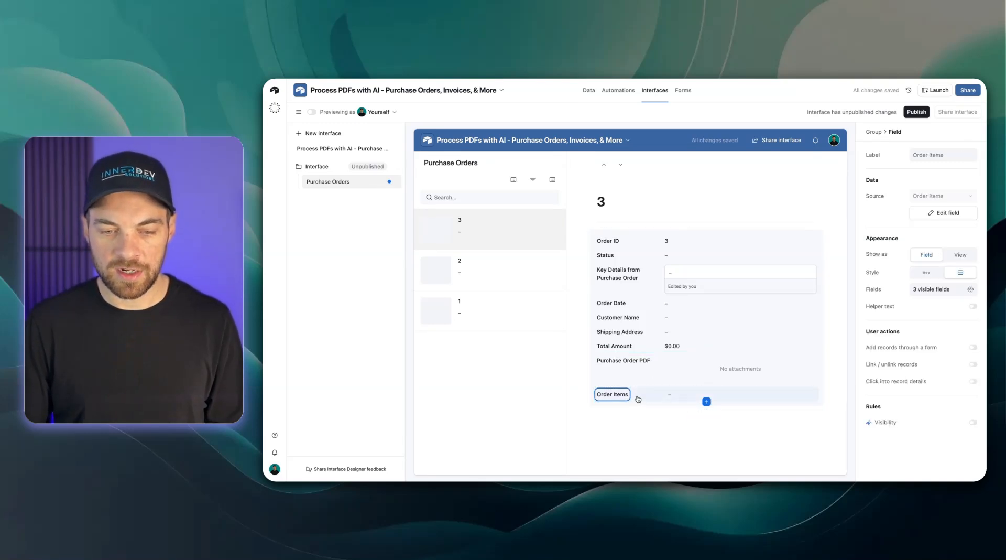
pyautogui.click(638, 398)
pyautogui.moveTo(637, 402)
pyautogui.mouseDown()
pyautogui.moveTo(636, 426)
pyautogui.moveTo(638, 418)
pyautogui.mouseUp()
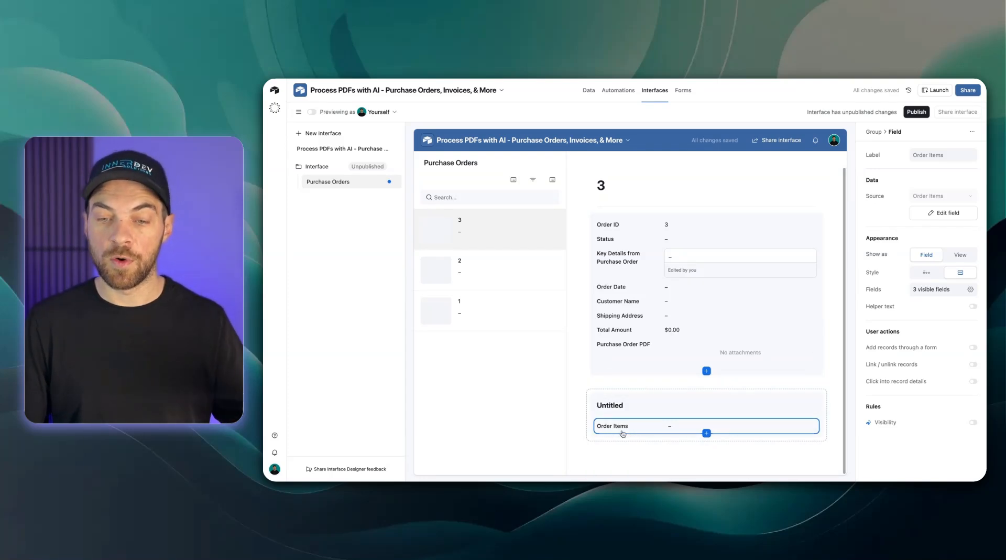
pyautogui.click(957, 256)
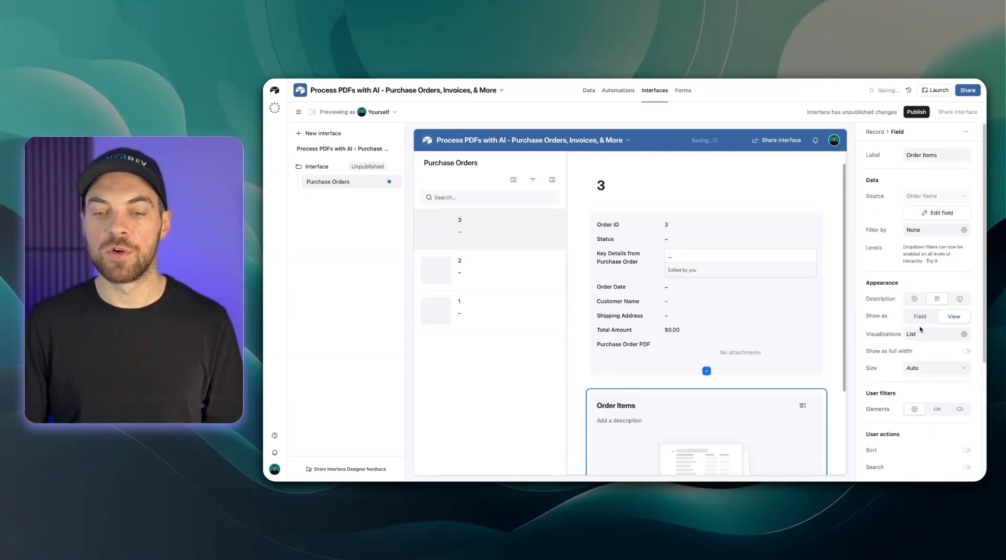
# - Hide Item ID and show Line Item Total in the Order Items list
pyautogui.scroll(-1, 923, 329)
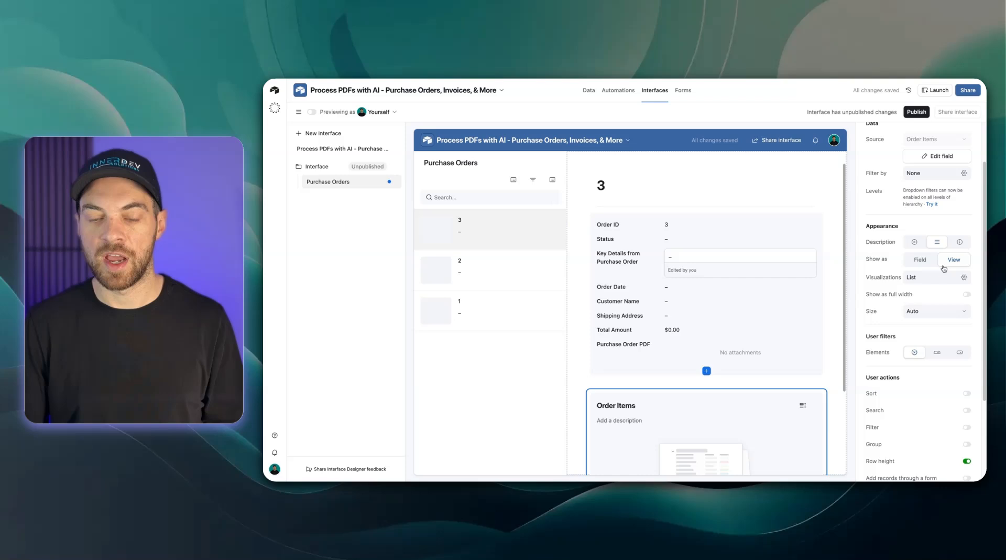
pyautogui.scroll(-2, 613, 364)
pyautogui.click(613, 364)
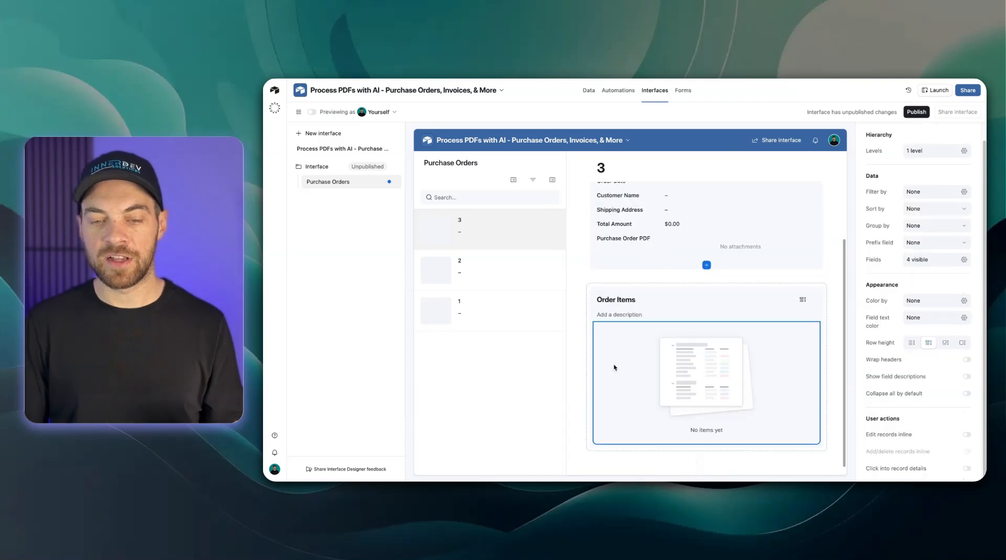
pyautogui.click(964, 261)
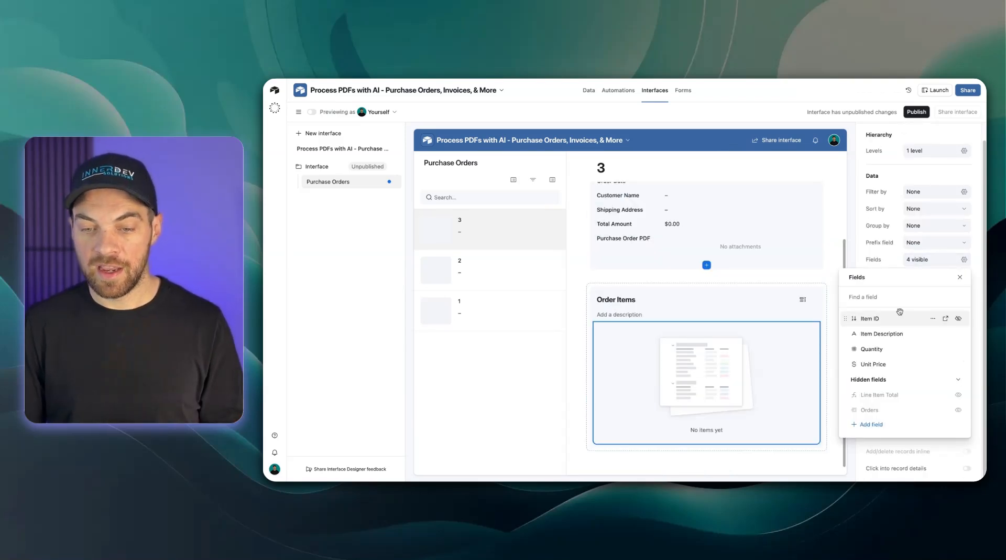
pyautogui.click(958, 320)
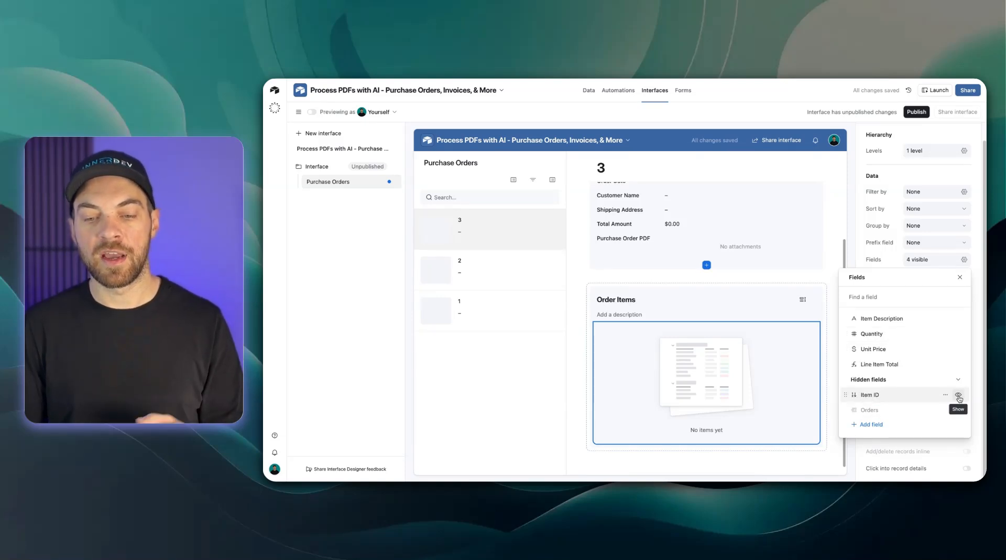
pyautogui.click(958, 395)
# - Remove the Order ID field from the record's main field group
pyautogui.scroll(3, 693, 246)
pyautogui.click(699, 244)
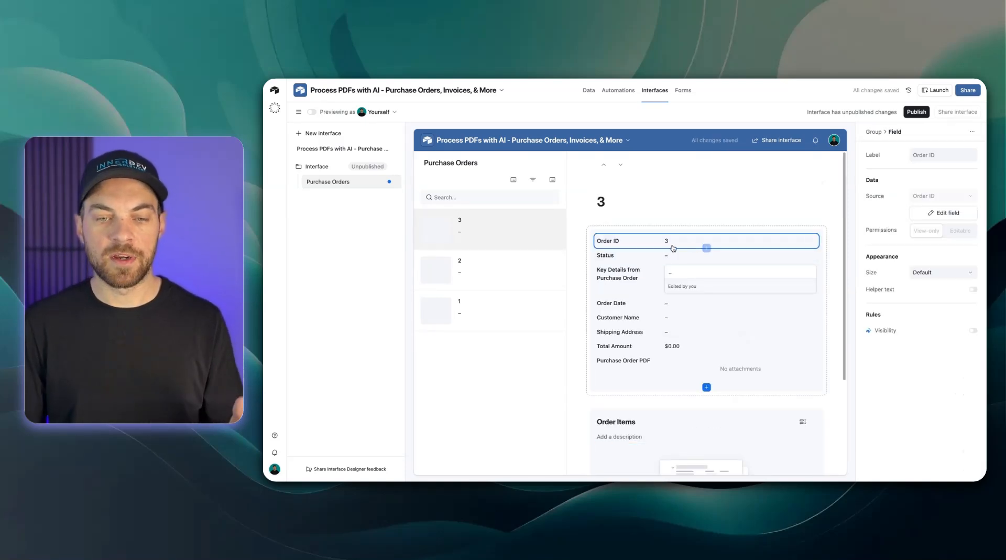
pyautogui.click(813, 241)
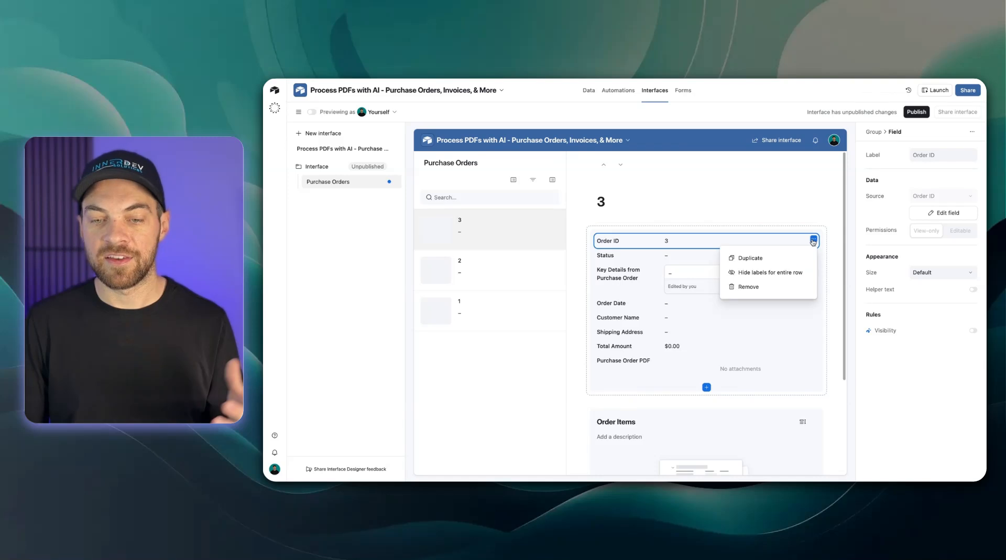
pyautogui.click(765, 287)
# - Make the main field group editable, but keep the Key Details from Purchase Order field view-only
pyautogui.click(589, 238)
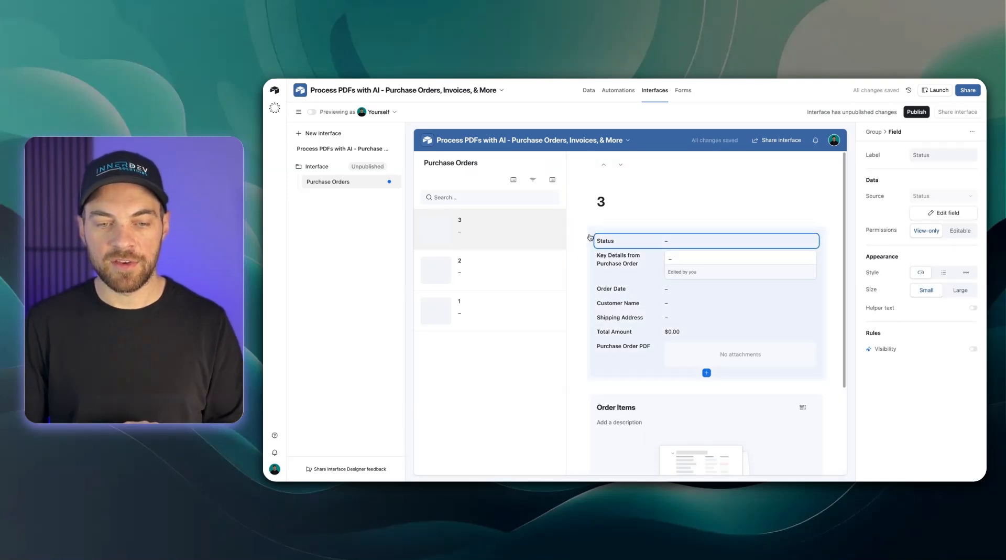
pyautogui.click(590, 234)
pyautogui.click(960, 213)
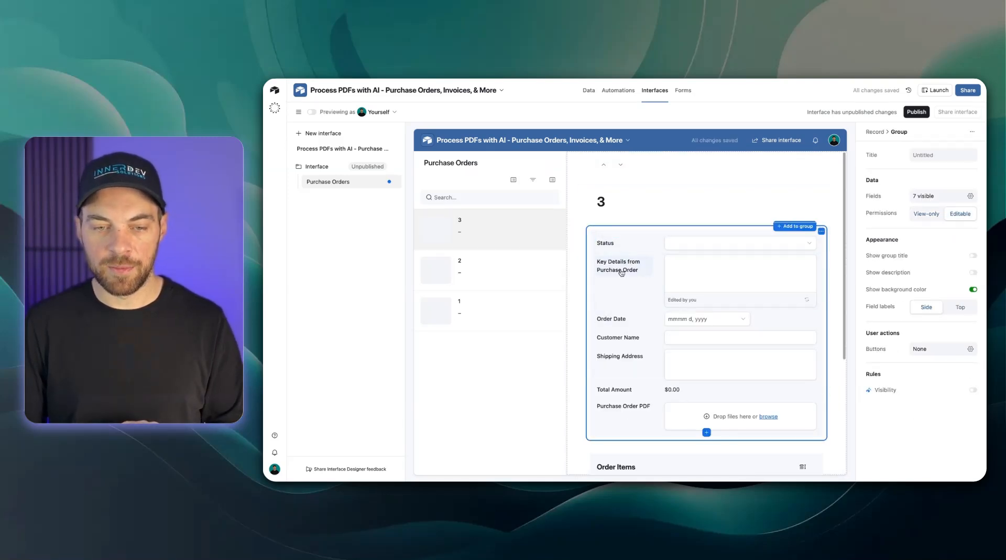
pyautogui.click(633, 282)
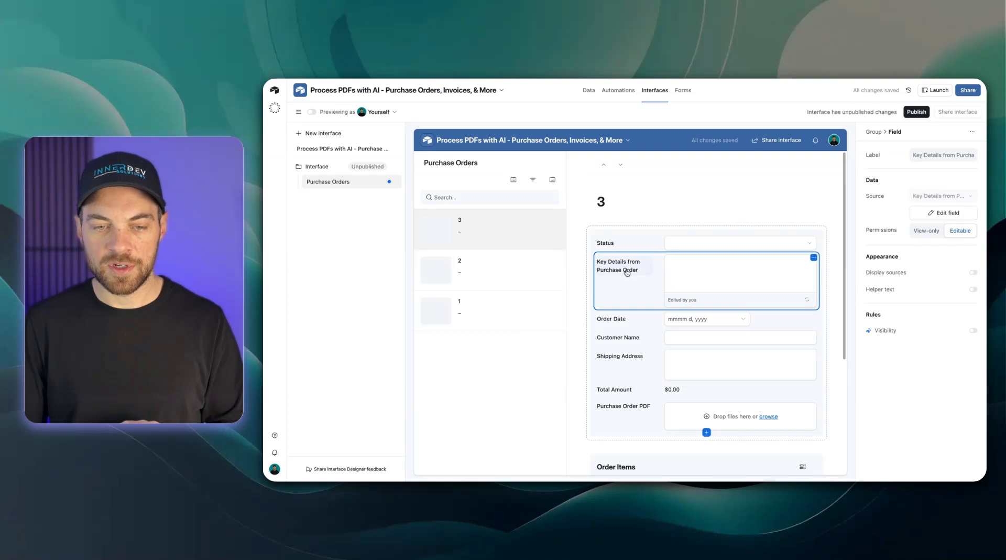
pyautogui.click(919, 234)
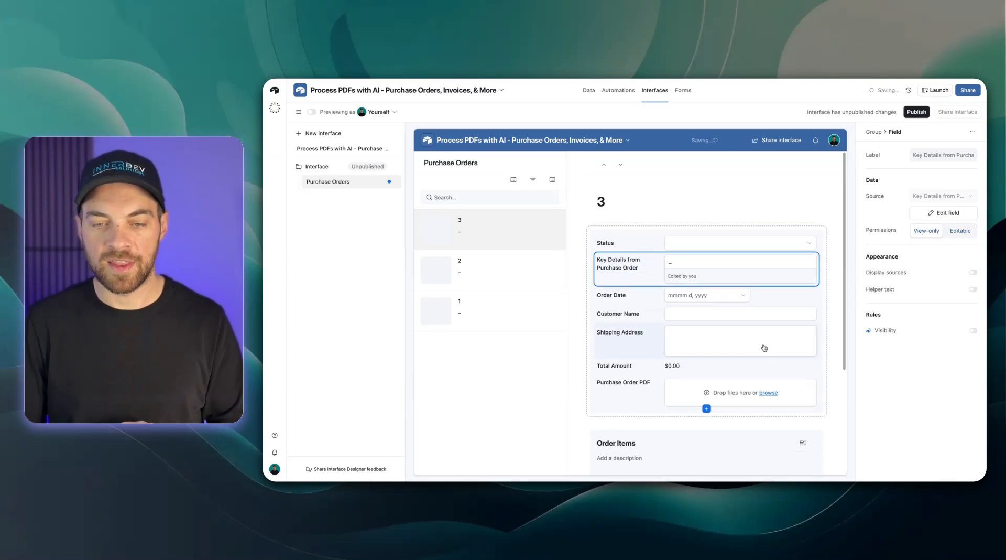
# - Allow users to add records through a form from the Purchase Orders record list
pyautogui.scroll(-1, 765, 345)
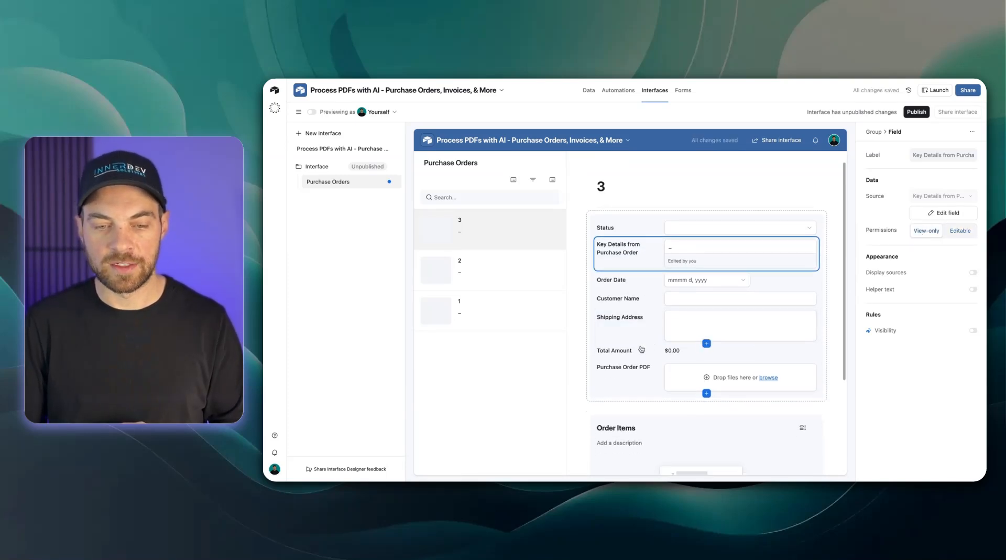
pyautogui.scroll(-5, 632, 358)
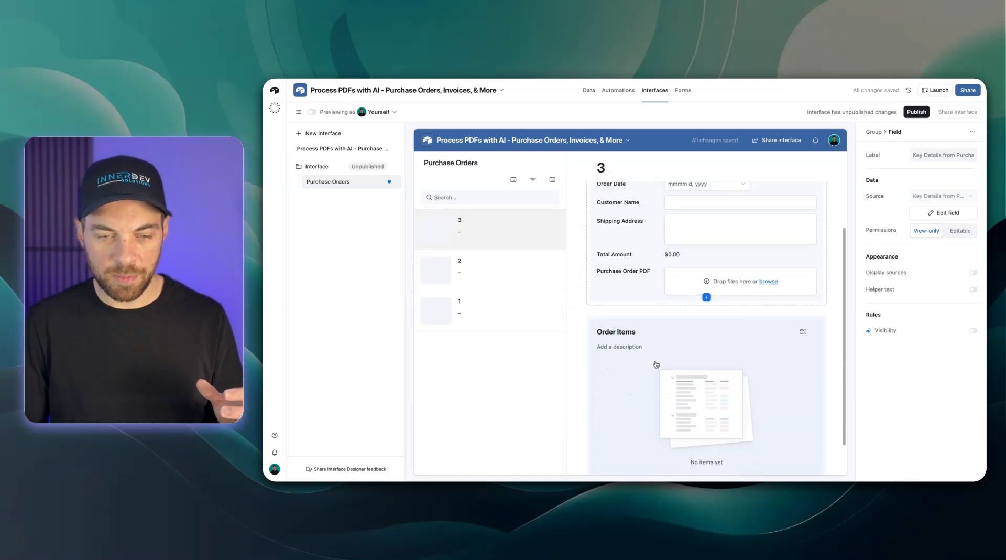
pyautogui.scroll(5, 629, 341)
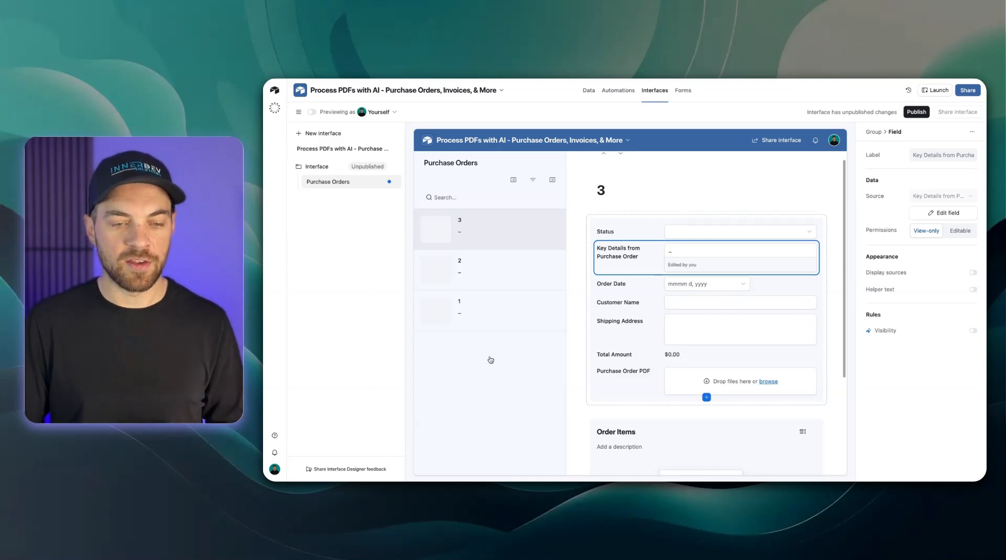
pyautogui.click(538, 370)
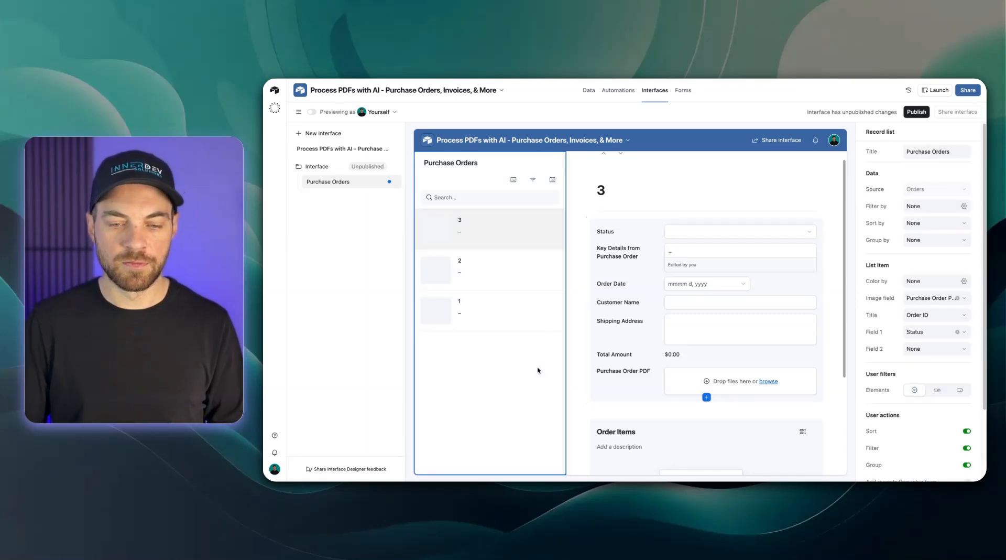
pyautogui.scroll(-5, 896, 370)
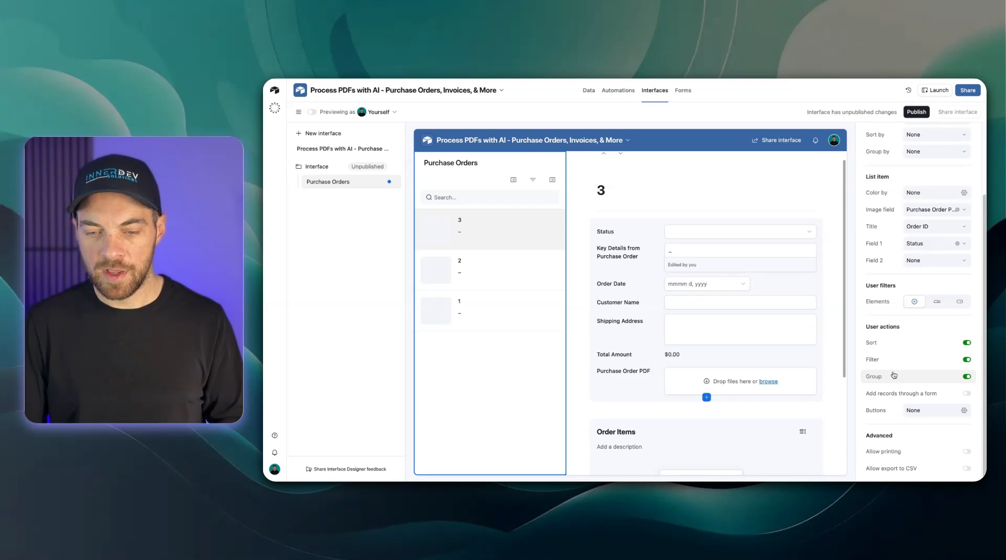
pyautogui.click(967, 394)
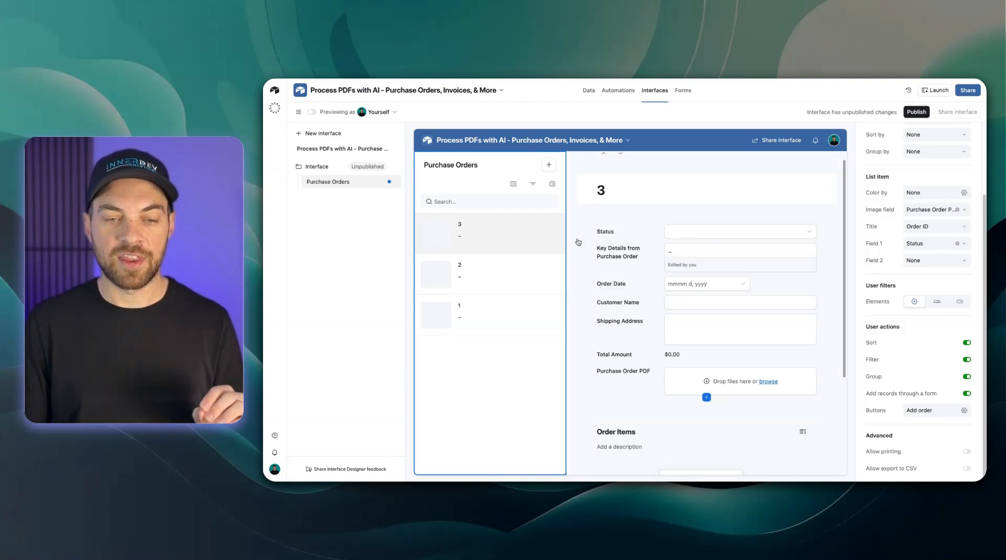
# - Preview the interface and attach sample_purchase_order.pdf to order 3's Purchase Order PDF field
pyautogui.scroll(-1, 579, 242)
pyautogui.scroll(2, 578, 242)
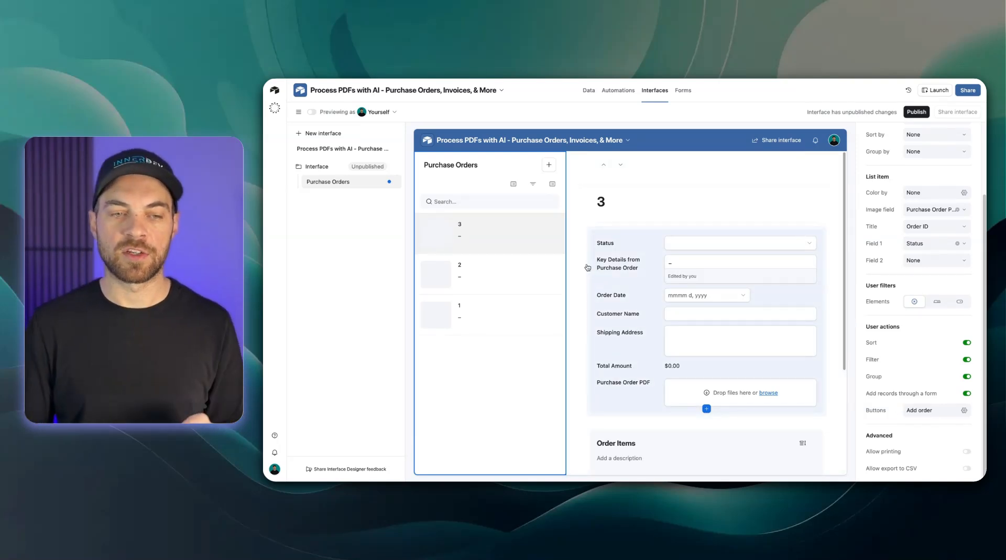
pyautogui.click(588, 267)
pyautogui.click(311, 112)
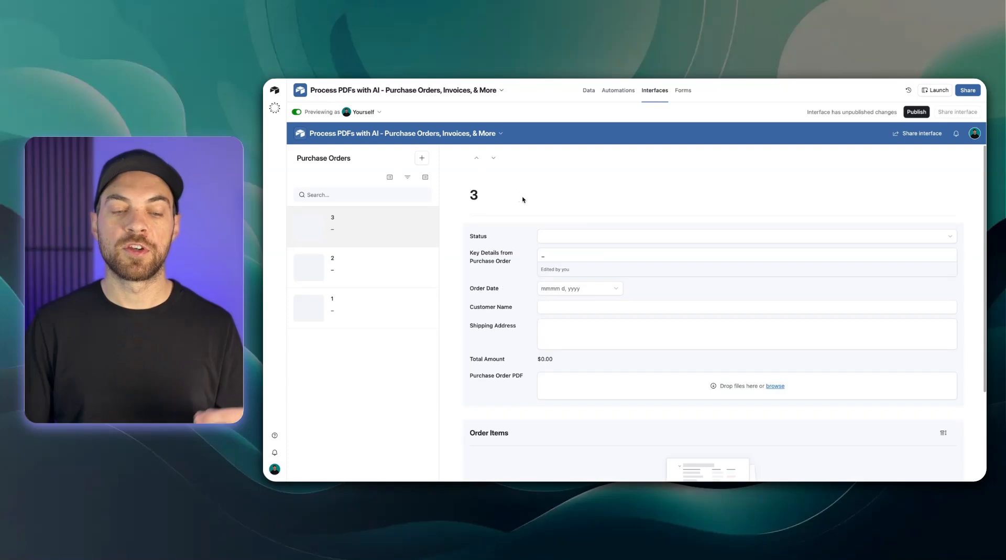
pyautogui.scroll(-3, 609, 267)
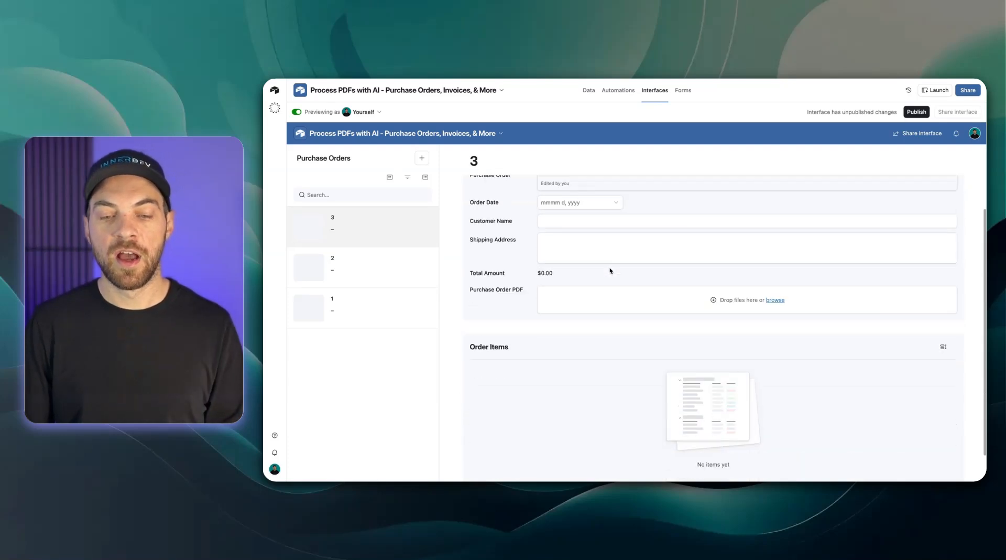
pyautogui.click(775, 288)
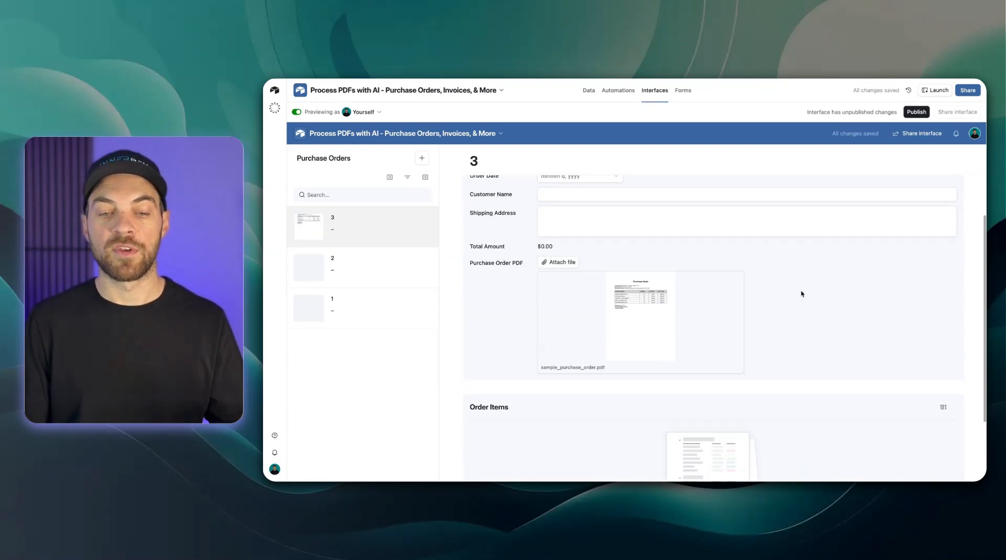
# - View the attached purchase order PDF full size, close it, and set order 3's status to Draft
pyautogui.click(642, 299)
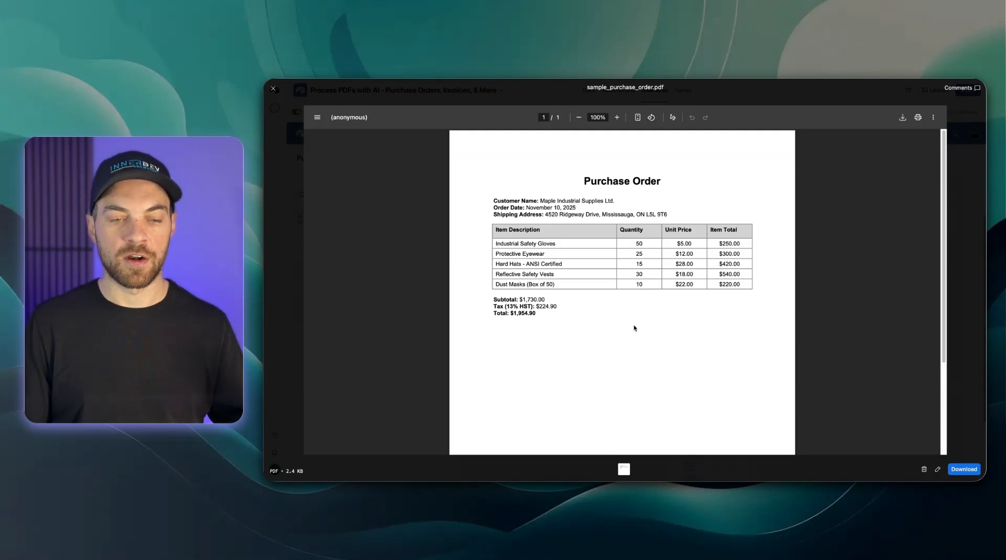
pyautogui.click(273, 90)
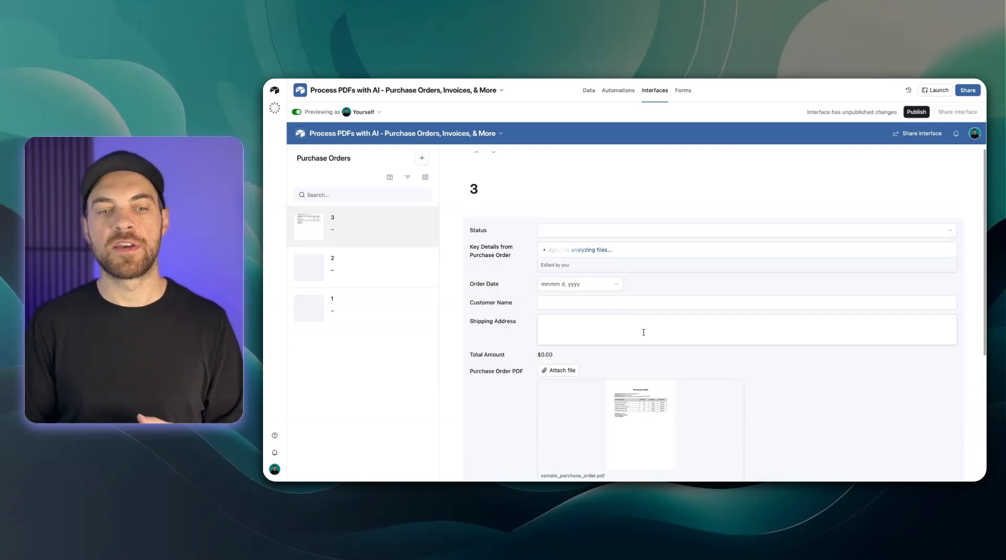
pyautogui.scroll(-3, 644, 337)
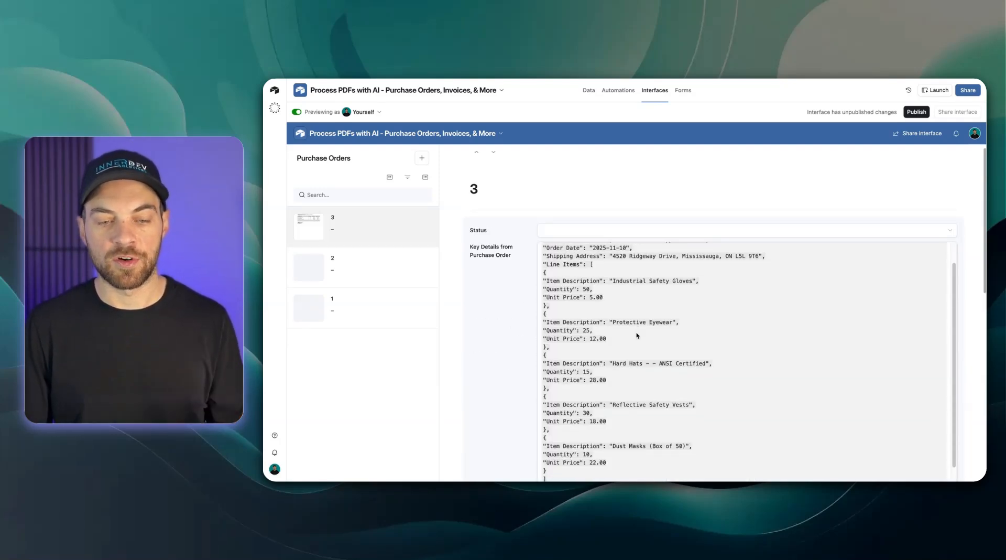
pyautogui.scroll(3, 644, 337)
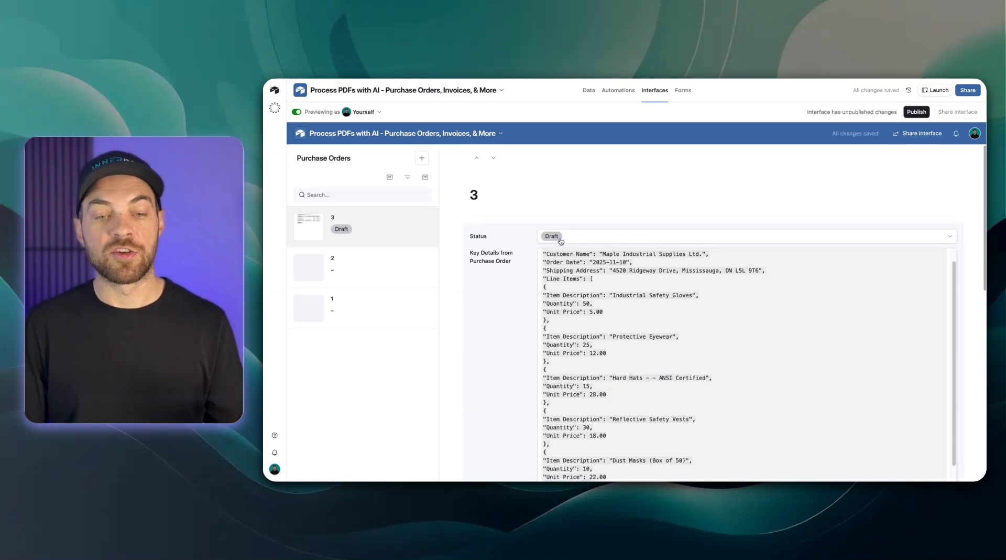
# - Examine order 3's extracted key details and line items alongside the order date, customer name and shipping address fields
pyautogui.scroll(-5, 482, 290)
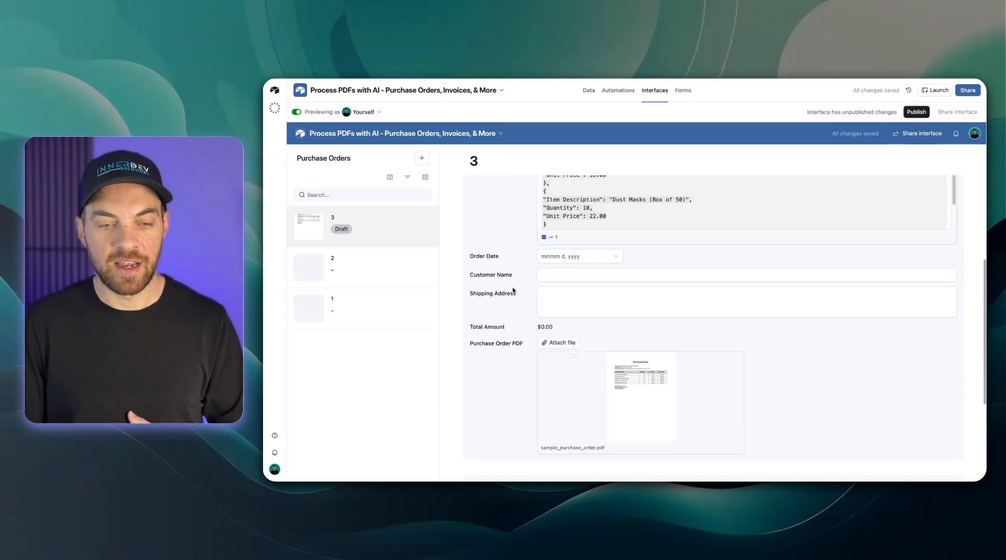
pyautogui.scroll(5, 513, 289)
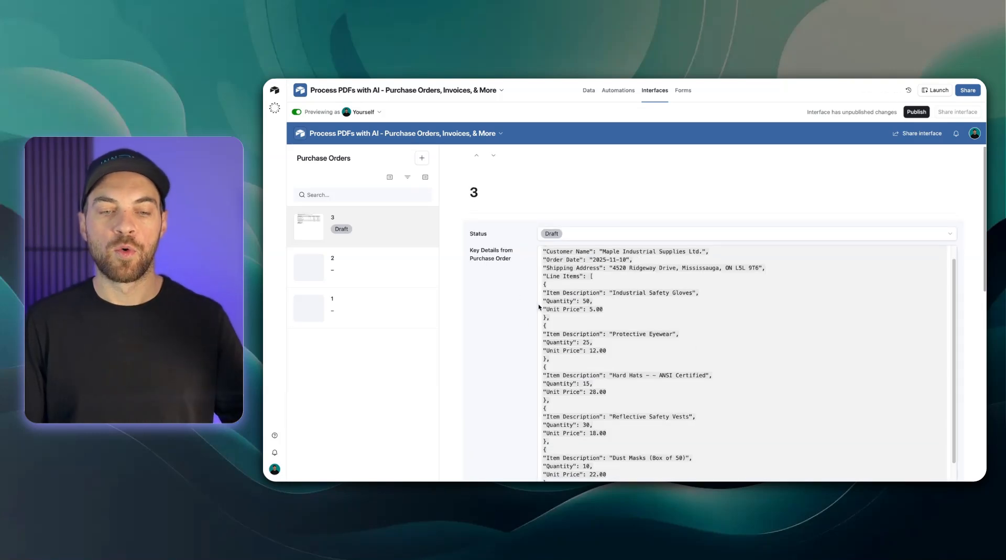
pyautogui.scroll(-2, 532, 304)
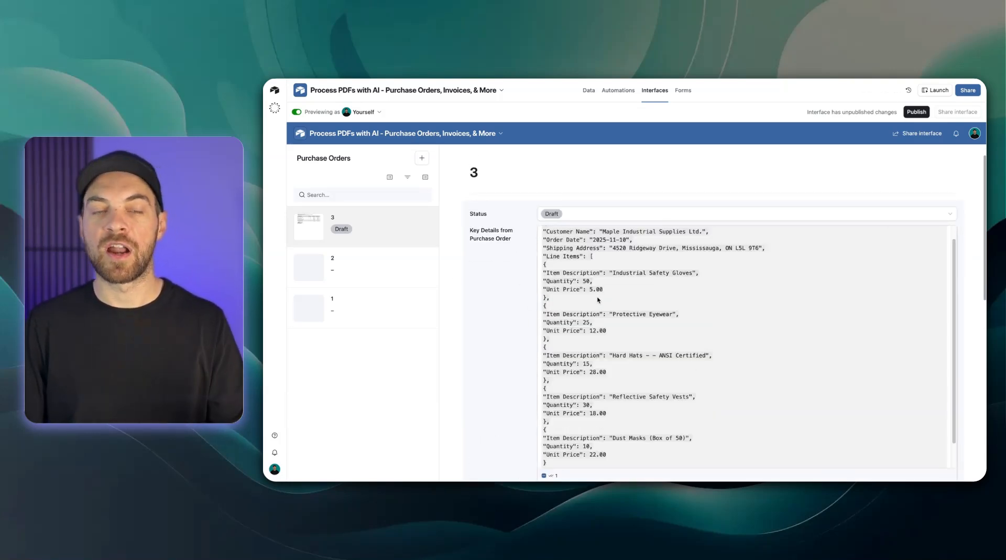
pyautogui.scroll(-2, 582, 298)
pyautogui.scroll(3, 608, 297)
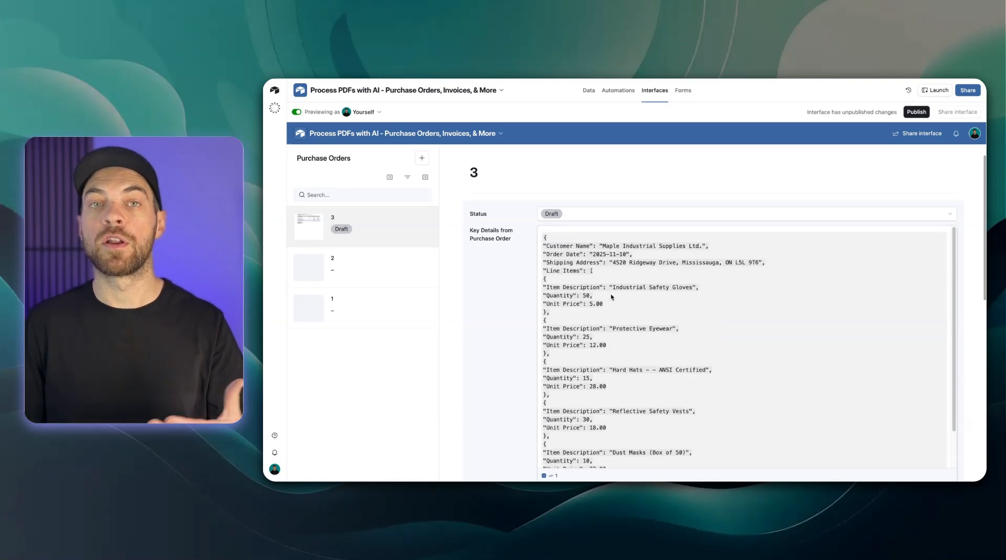
pyautogui.scroll(-1, 613, 301)
pyautogui.scroll(2, 611, 312)
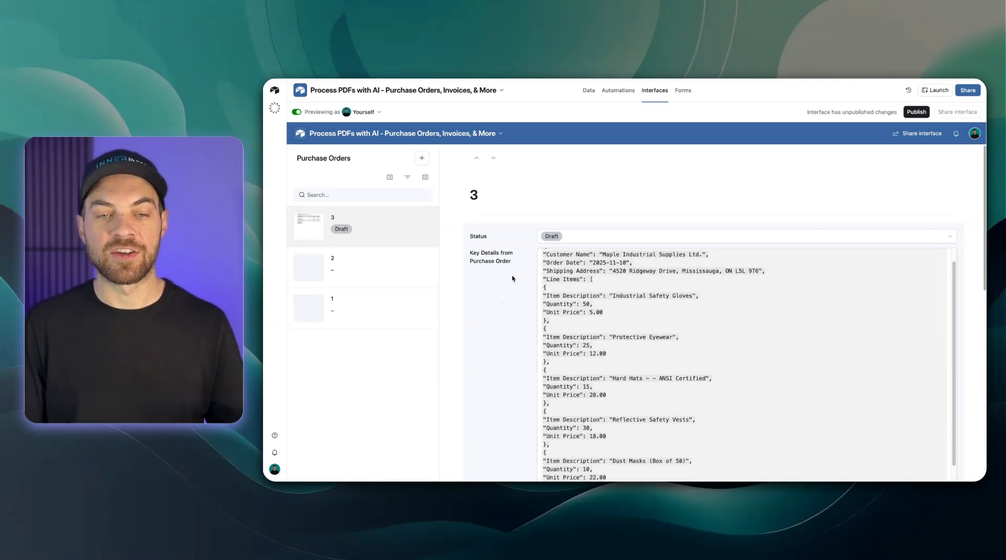
# - Create an automation triggered when a record matches conditions in the Orders table
pyautogui.click(611, 94)
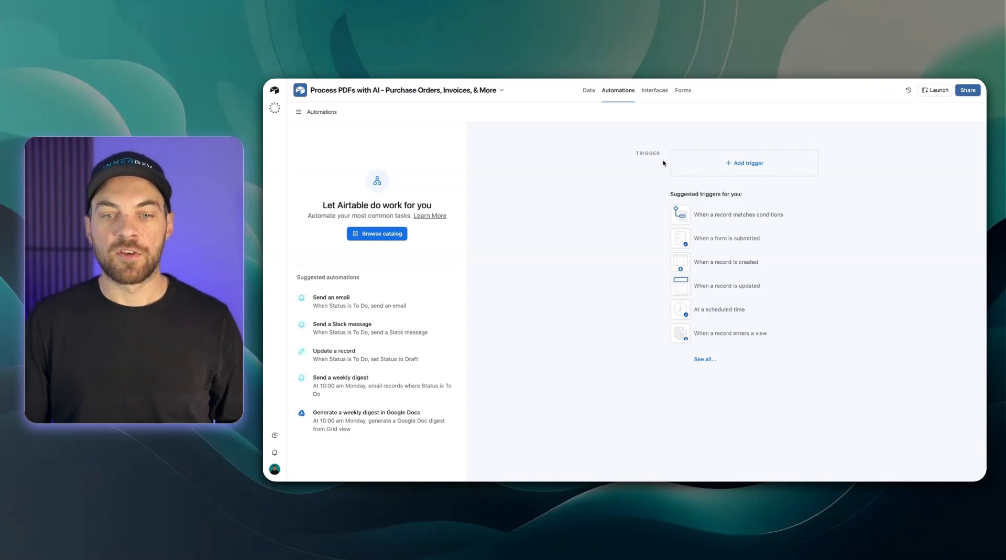
pyautogui.click(738, 165)
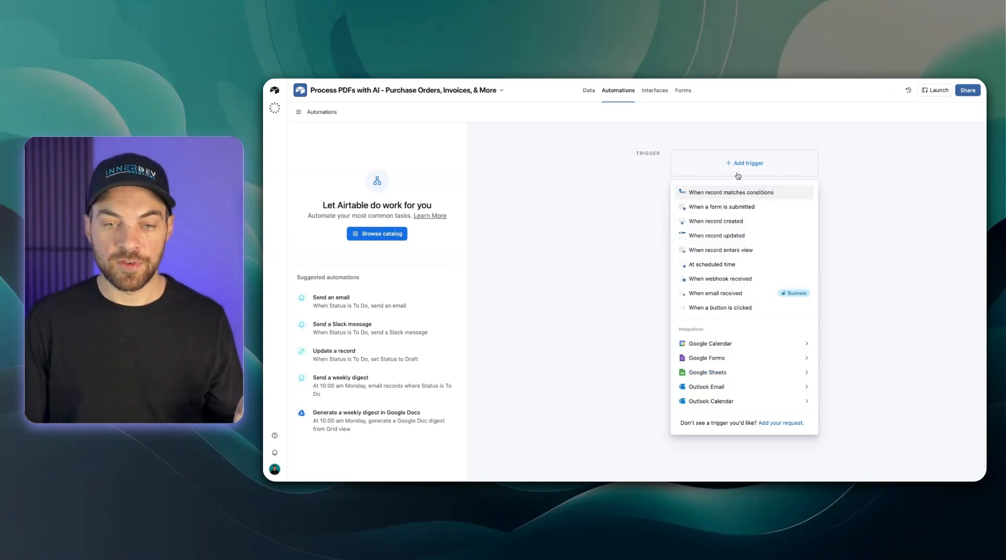
pyautogui.click(711, 193)
pyautogui.click(838, 239)
pyautogui.click(842, 267)
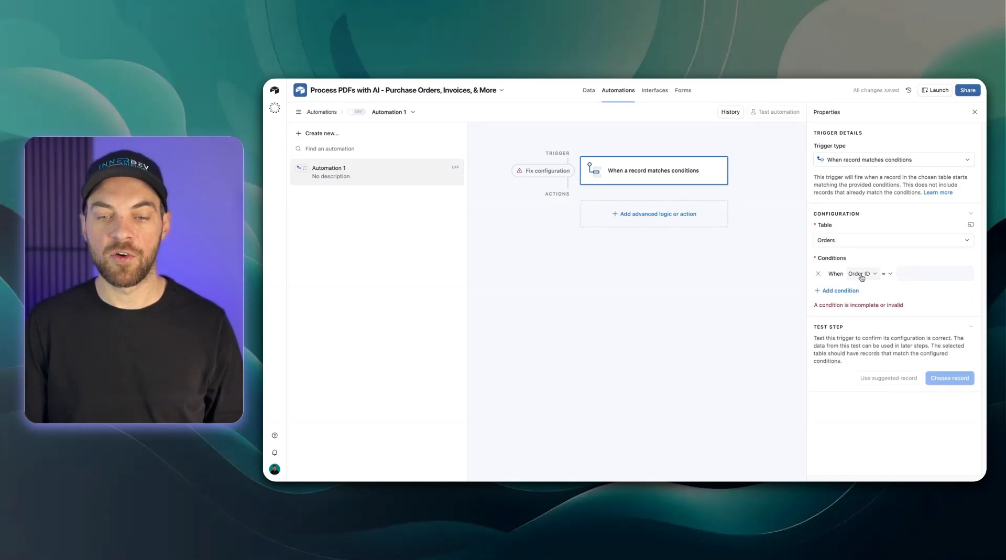
# - Set the trigger's first condition to Status is Draft
pyautogui.click(861, 275)
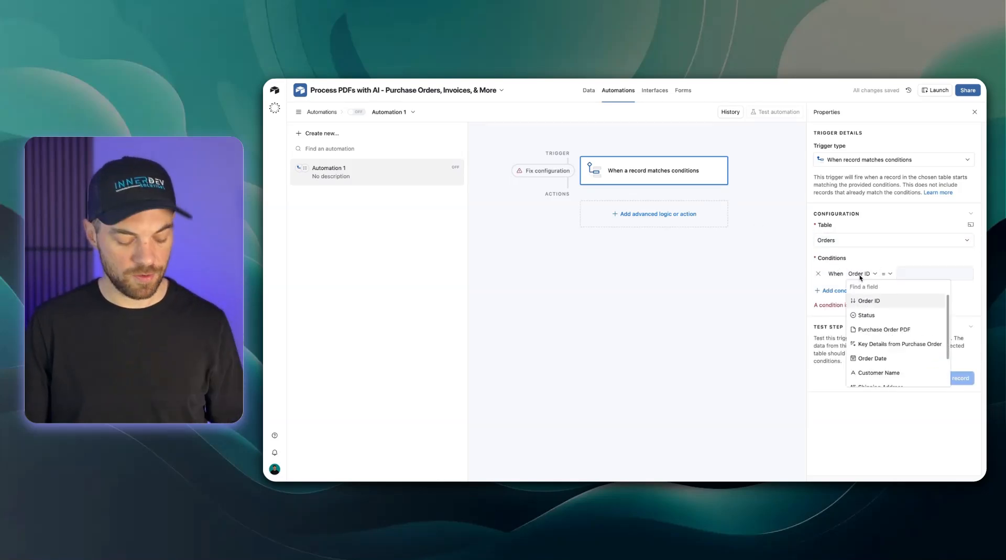
pyautogui.write('stat')
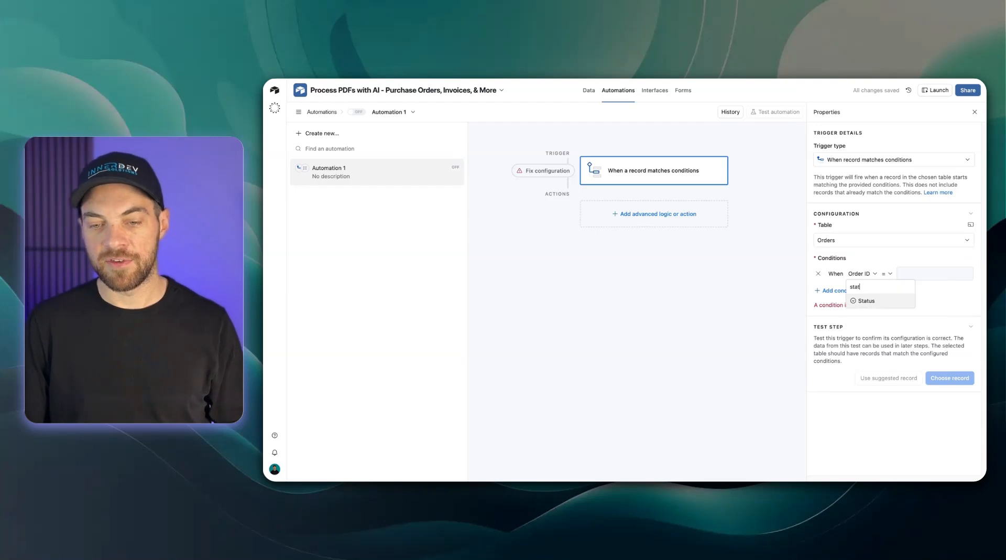
pyautogui.click(865, 301)
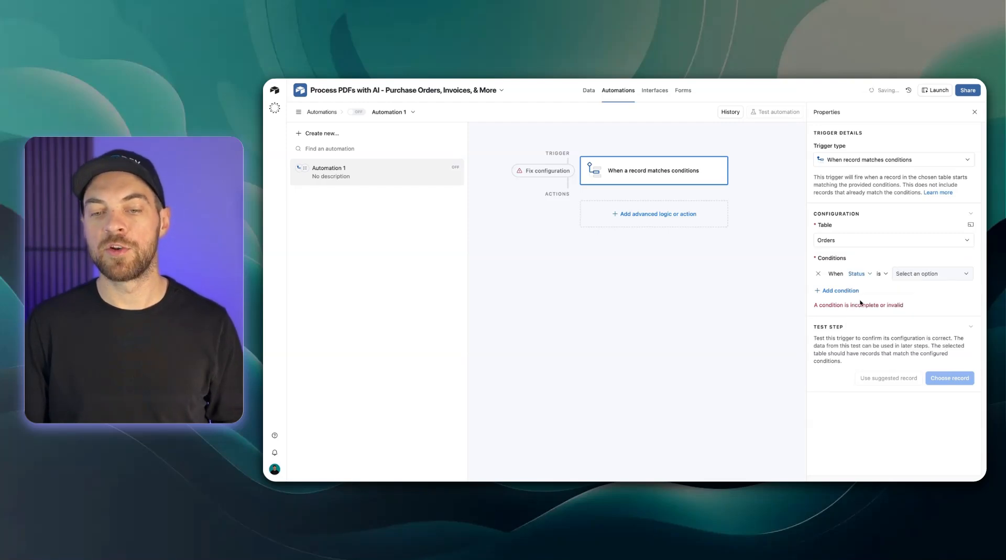
pyautogui.click(894, 274)
pyautogui.click(911, 306)
# - Add a second trigger condition requiring that Key Details from Purchase Order is not empty
pyautogui.click(828, 291)
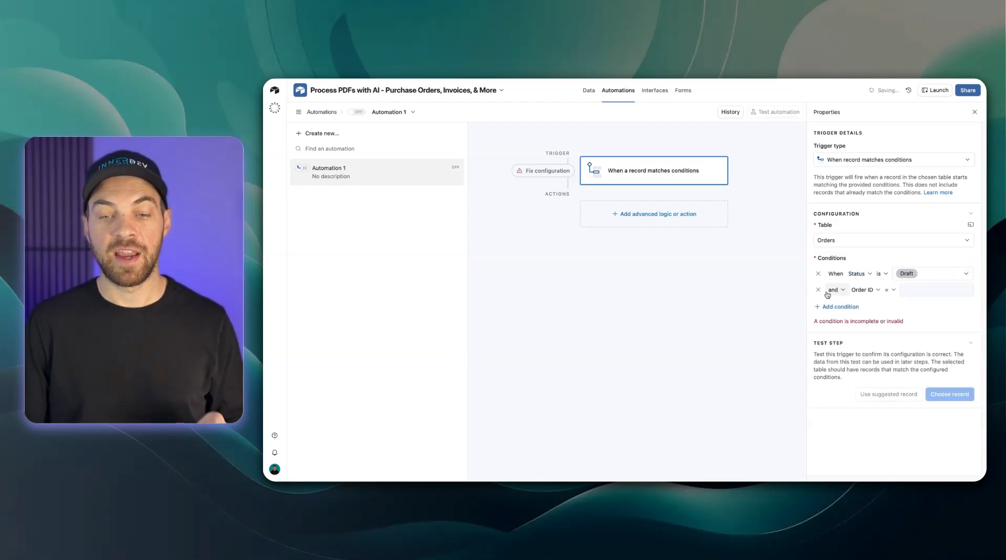
pyautogui.click(870, 289)
pyautogui.write('key')
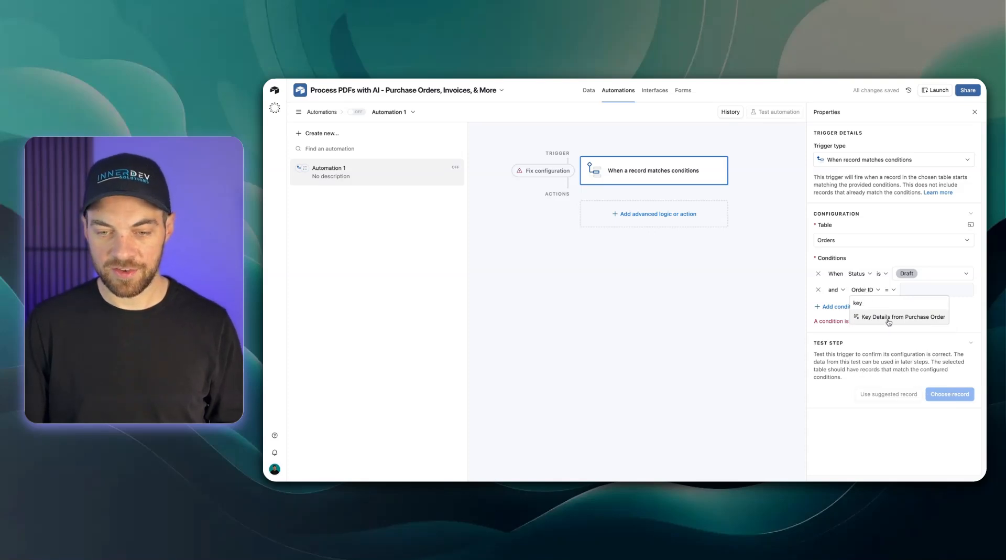
pyautogui.click(889, 319)
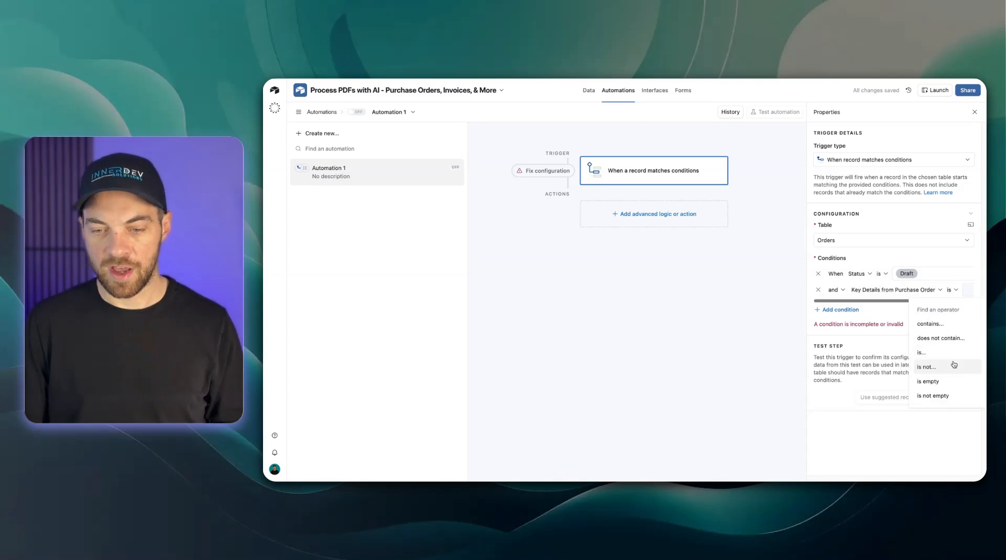
pyautogui.click(950, 385)
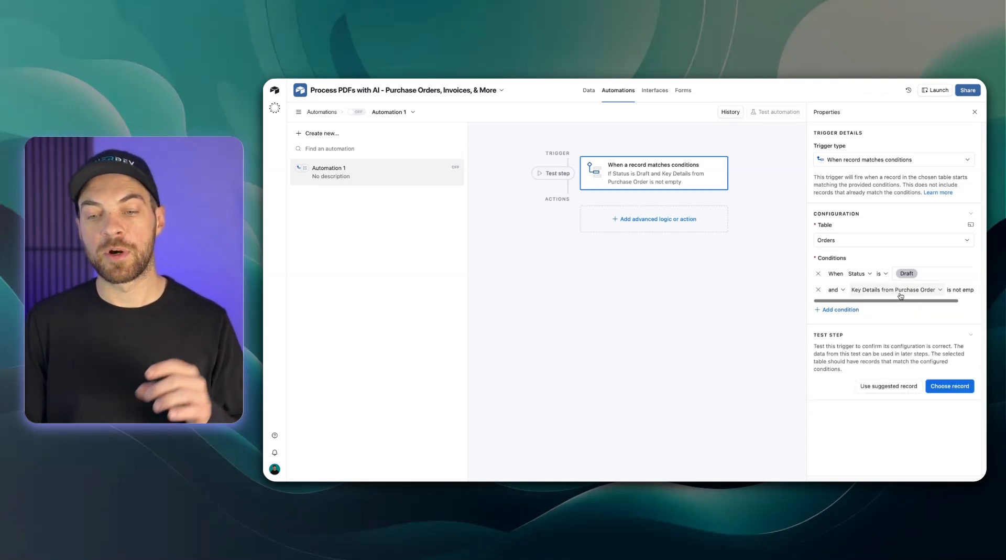
# - Check order 3's status and key details in the Orders table, and test the trigger with that record
pyautogui.click(589, 90)
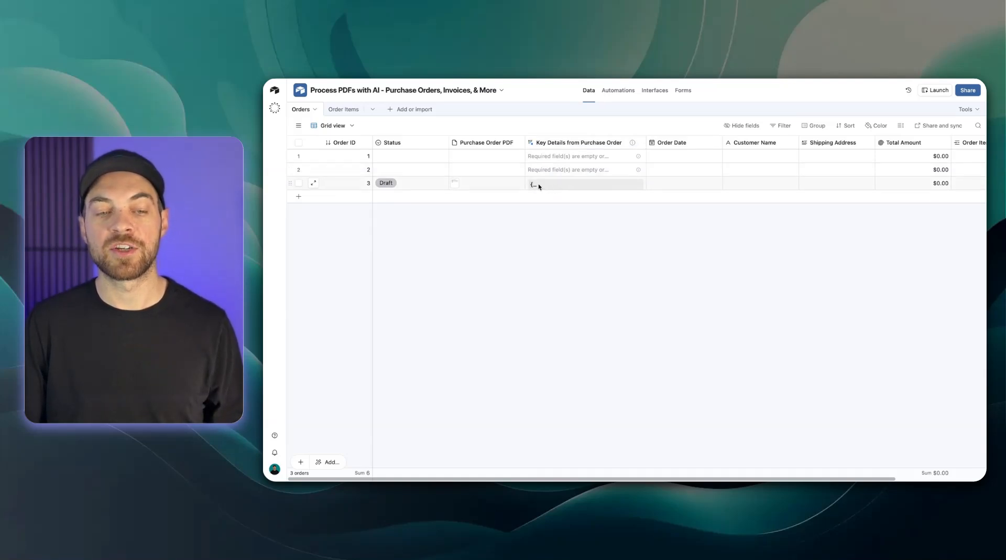
pyautogui.click(618, 90)
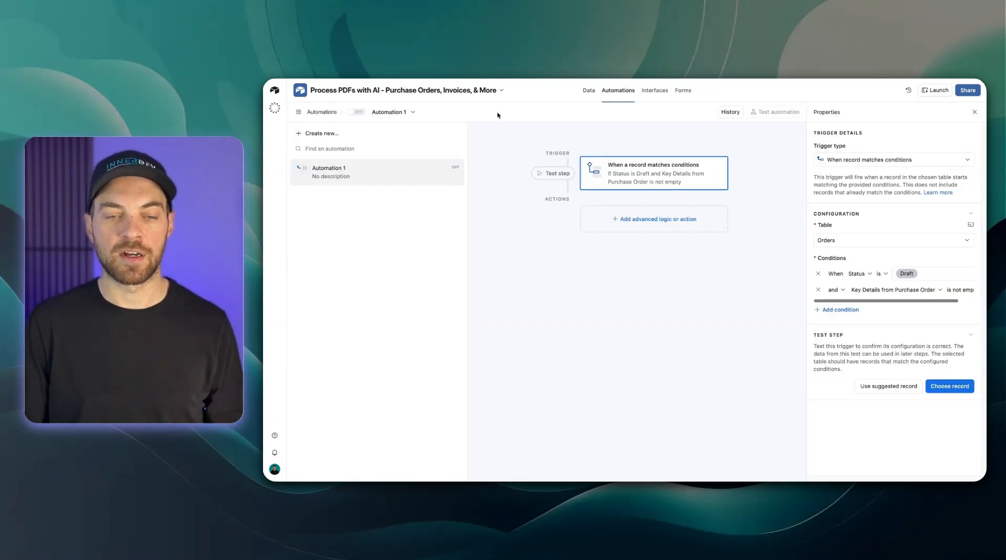
pyautogui.click(589, 90)
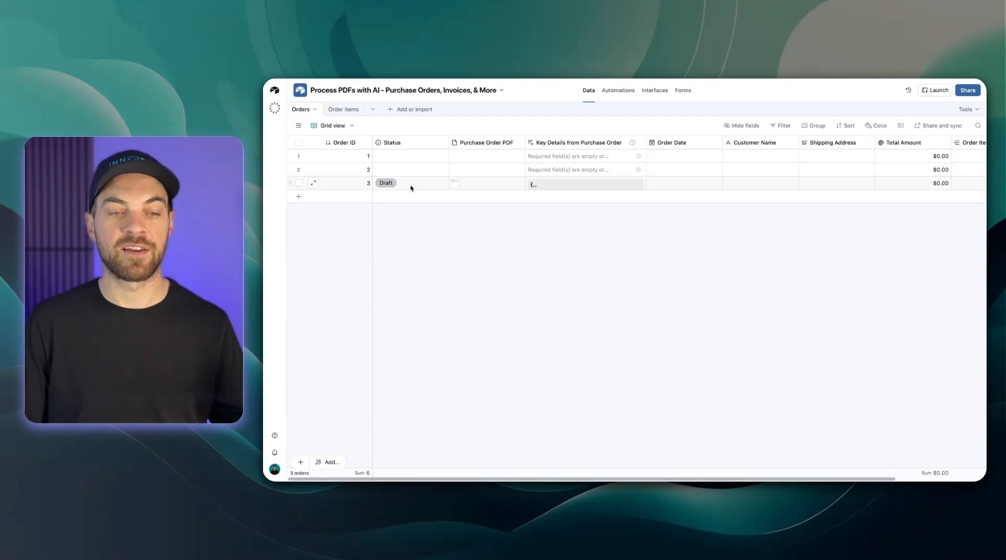
pyautogui.click(618, 90)
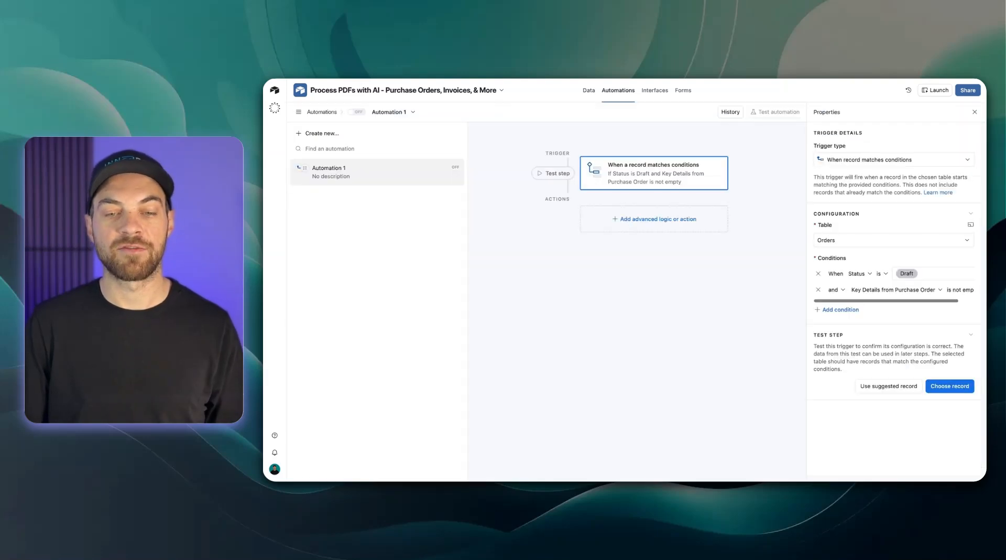
pyautogui.click(950, 386)
pyautogui.click(574, 226)
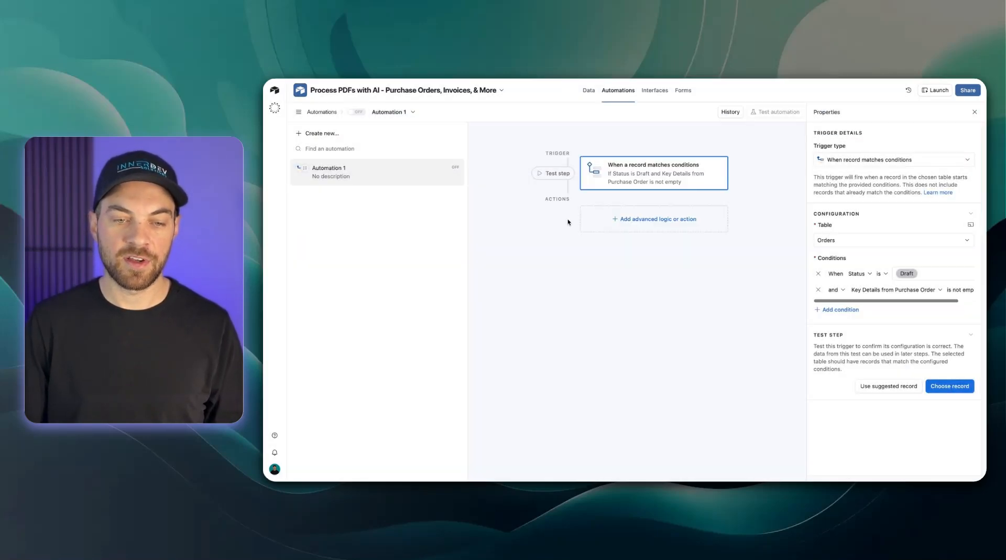
# - Add a Generate structured data AI action after the trigger
pyautogui.click(636, 226)
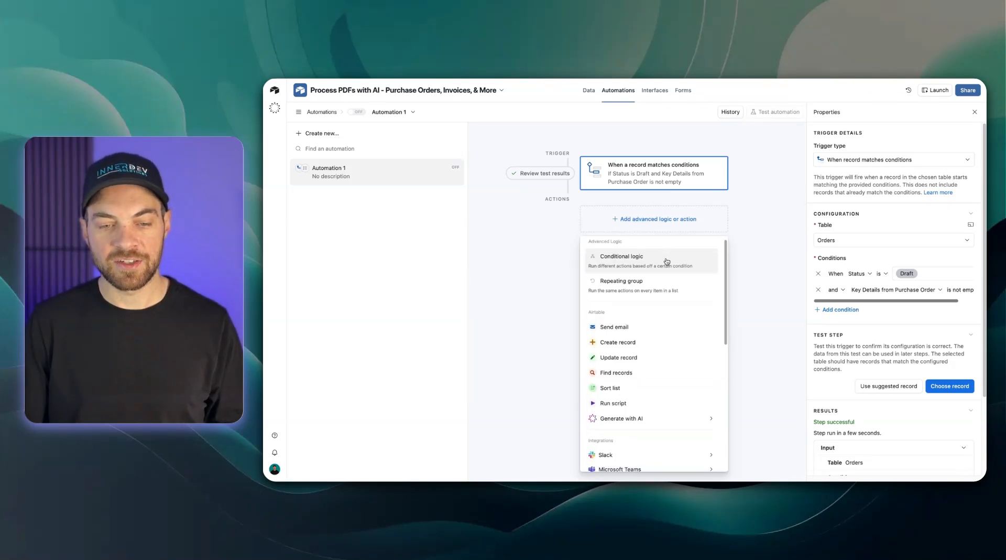
pyautogui.scroll(-1, 631, 366)
pyautogui.moveTo(634, 398)
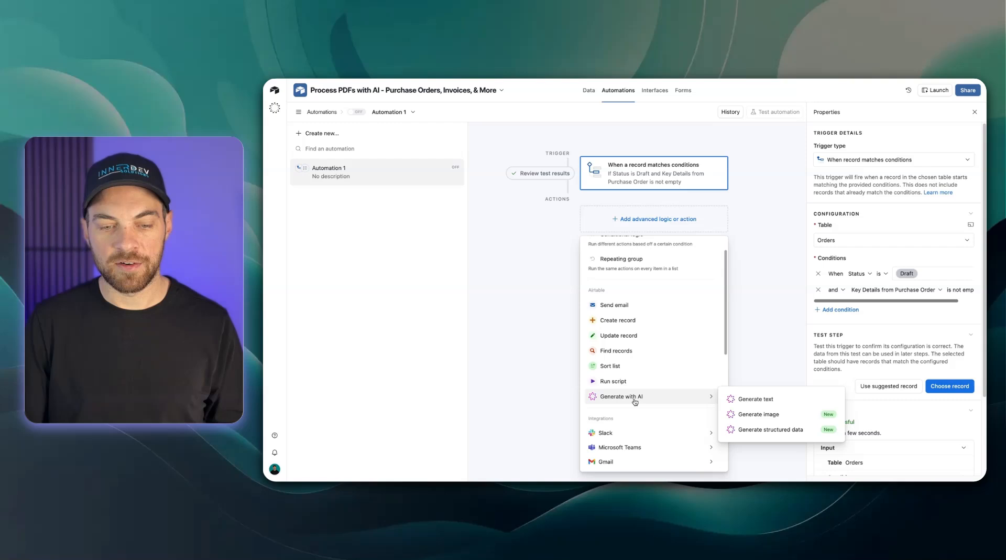
pyautogui.click(776, 429)
# - Insert the Value of the trigger record's Key Details from Purchase Order field into the AI action's prompt
pyautogui.click(848, 336)
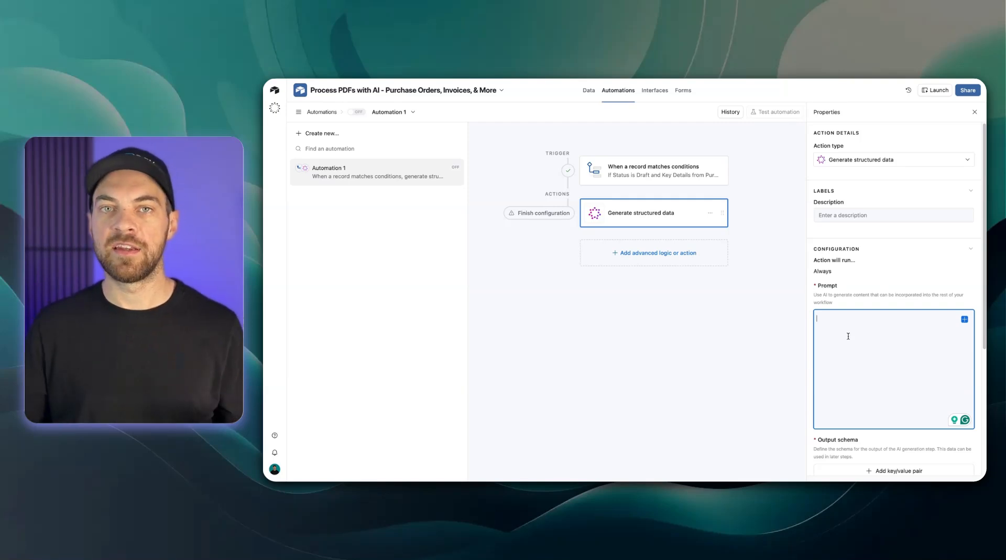
pyautogui.scroll(-3, 930, 339)
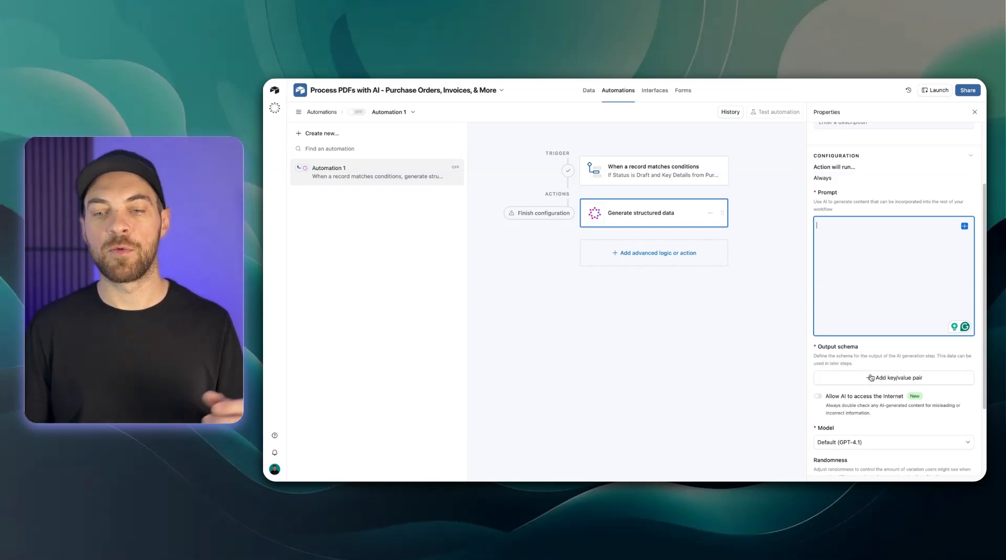
pyautogui.click(965, 227)
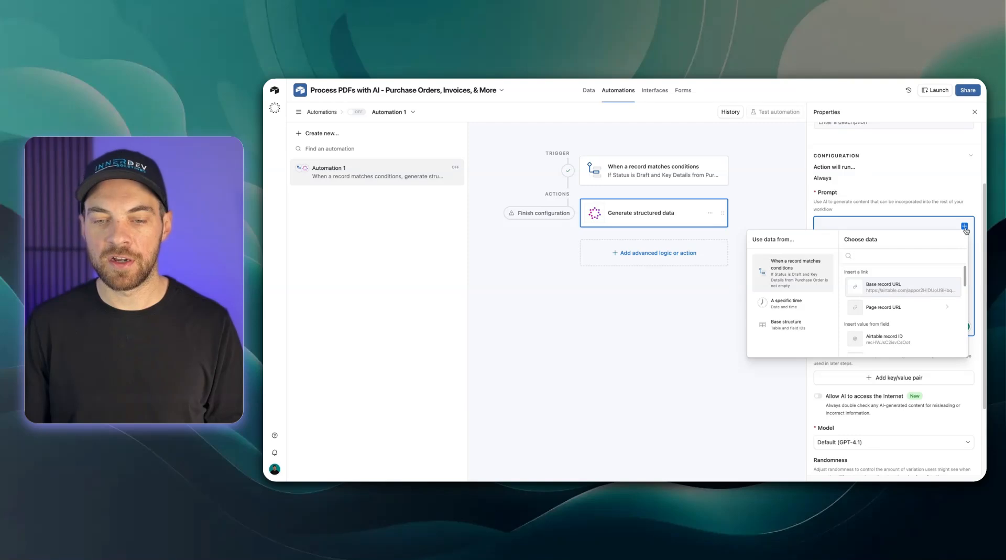
pyautogui.scroll(-5, 903, 312)
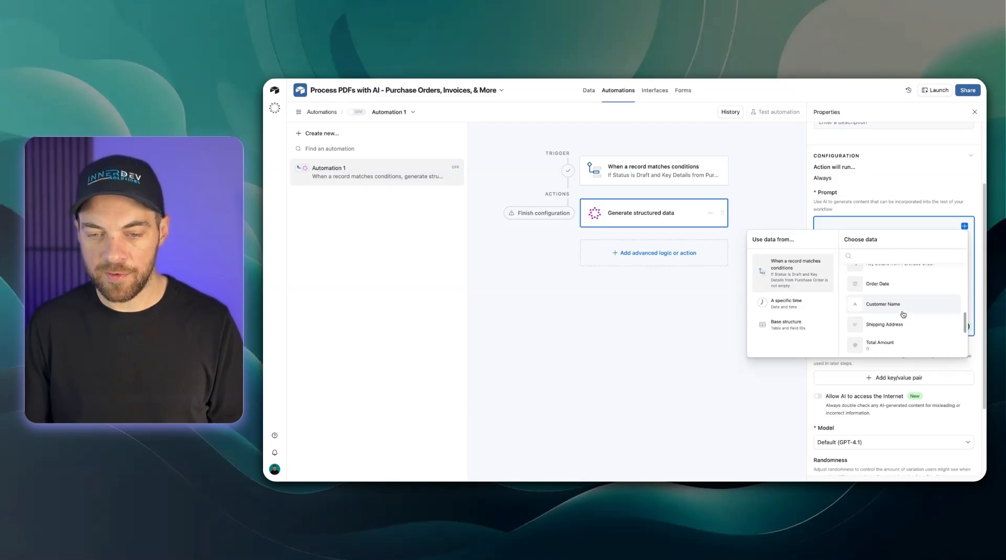
pyautogui.scroll(3, 904, 314)
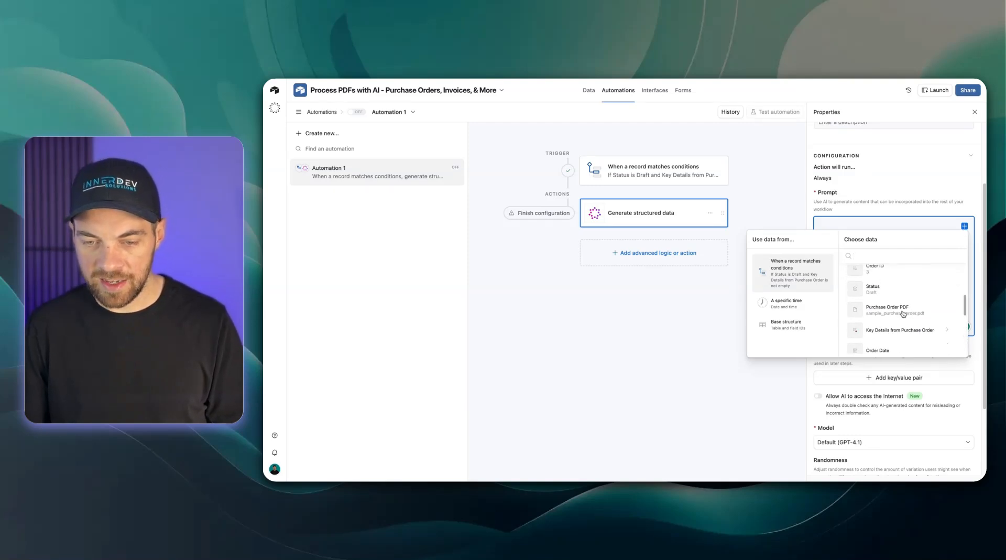
pyautogui.click(883, 335)
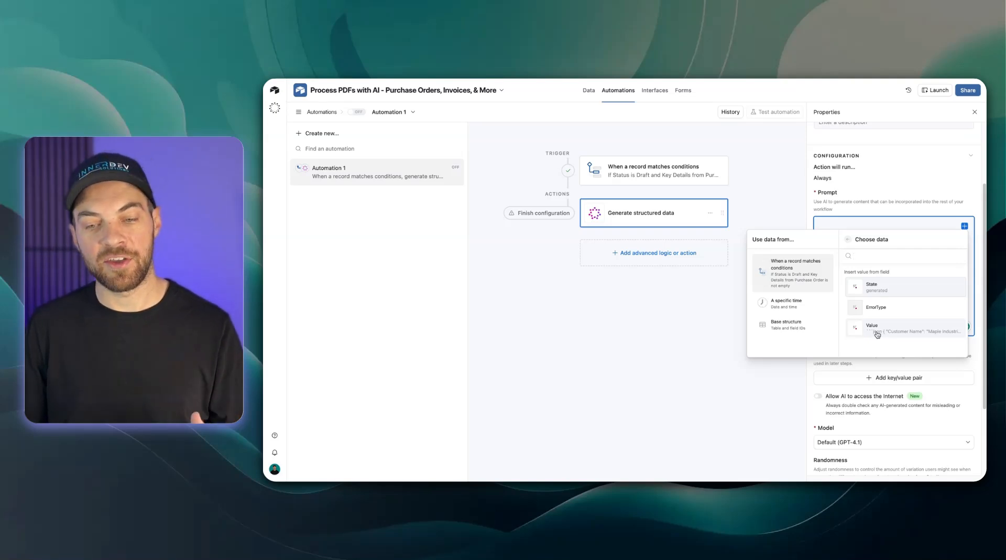
pyautogui.click(876, 331)
# - Add the string keys Customer Name, Order Date and Shipping Address to the action's output schema
pyautogui.scroll(-2, 894, 335)
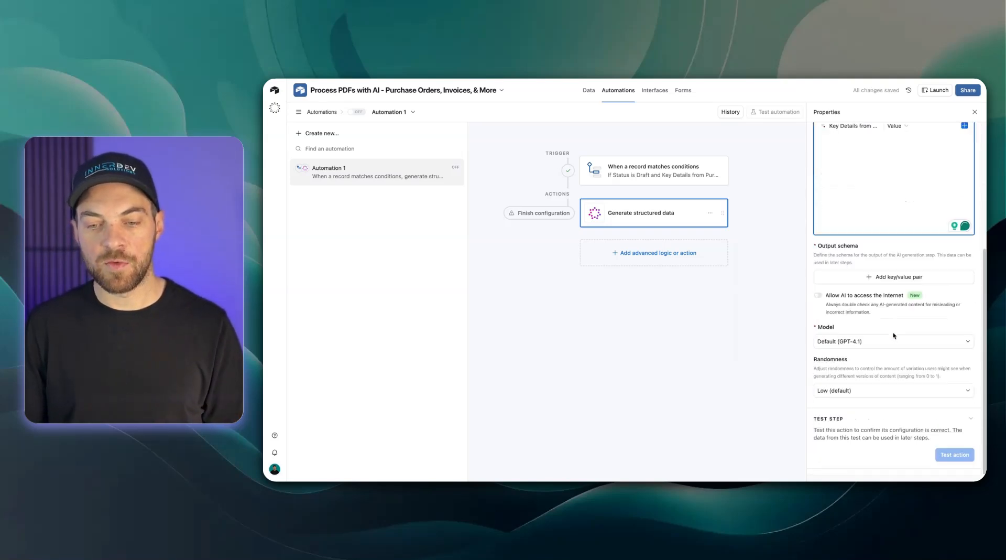
pyautogui.click(899, 279)
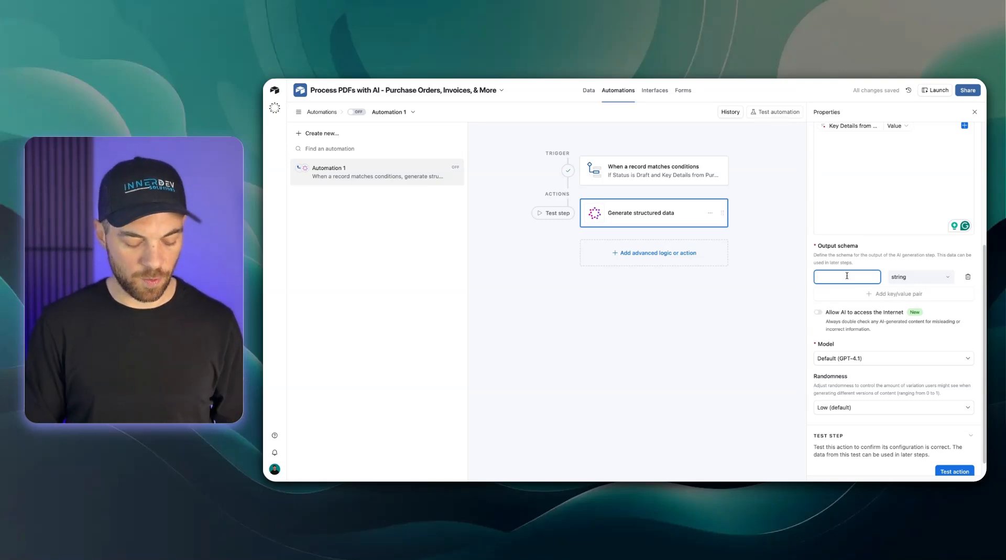
pyautogui.write('Customer')
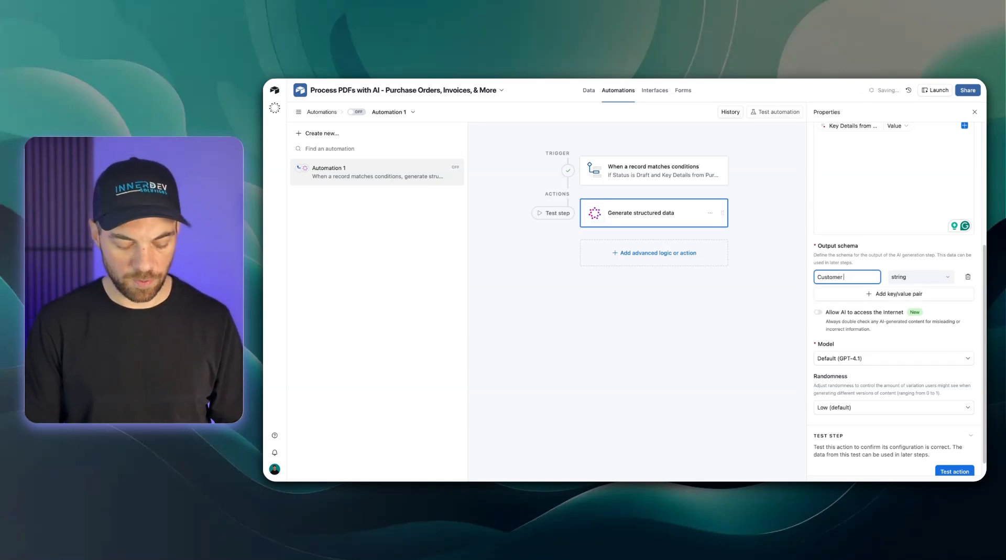
pyautogui.write(' Name')
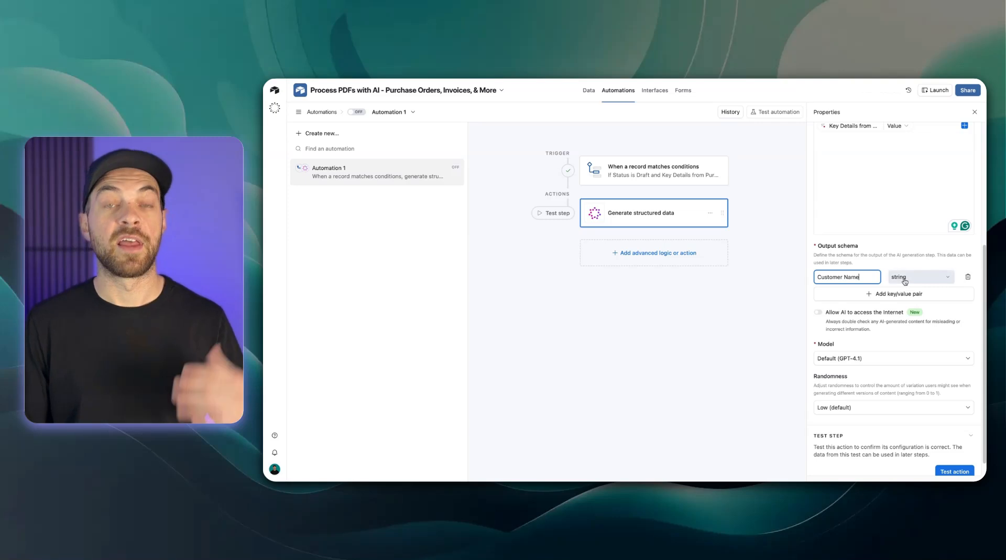
pyautogui.click(899, 295)
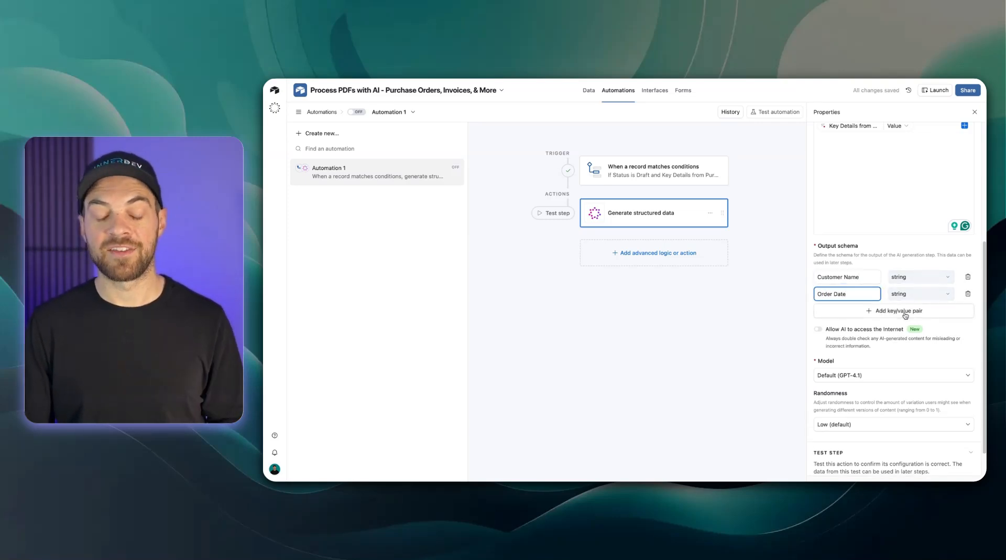
pyautogui.click(905, 312)
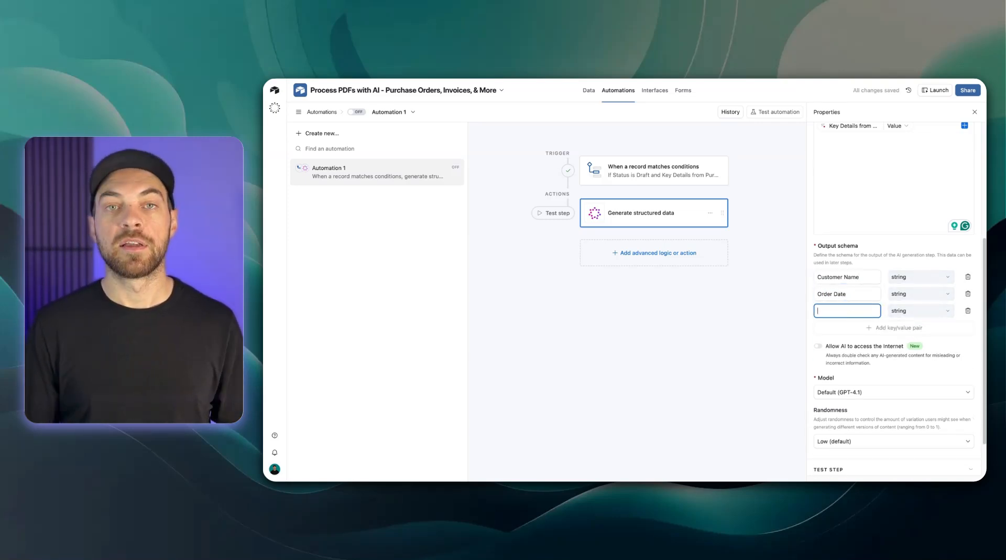
pyautogui.write('Shipping A')
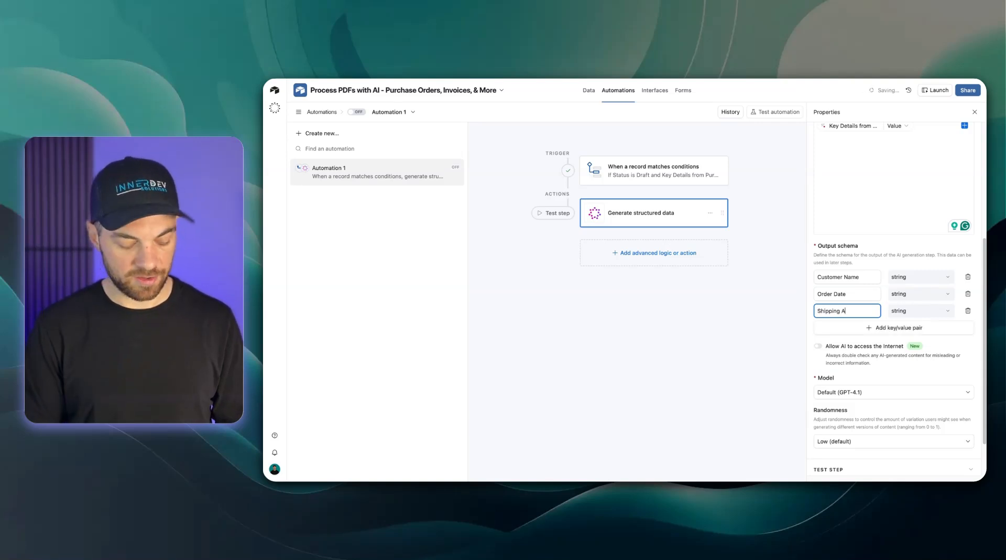
pyautogui.write('ddress')
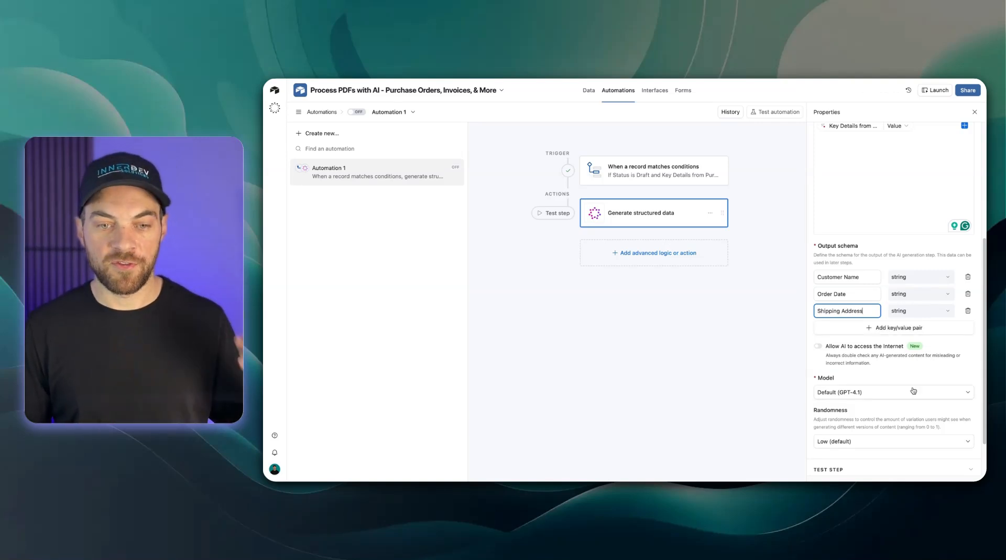
# - Add a line_items key of type array to the output schema, with object as its item type
pyautogui.click(904, 327)
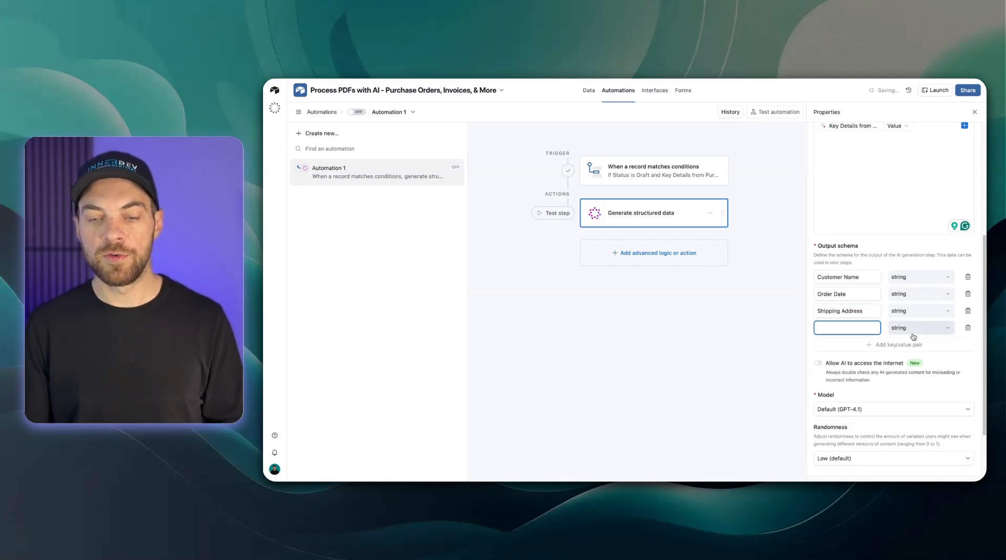
pyautogui.click(916, 328)
pyautogui.click(914, 405)
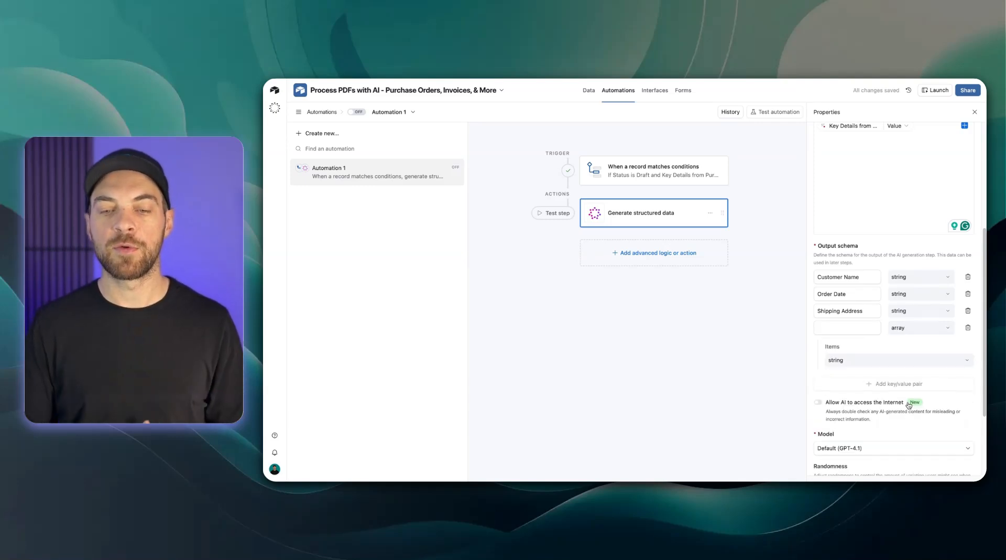
pyautogui.click(851, 324)
pyautogui.write('line_items')
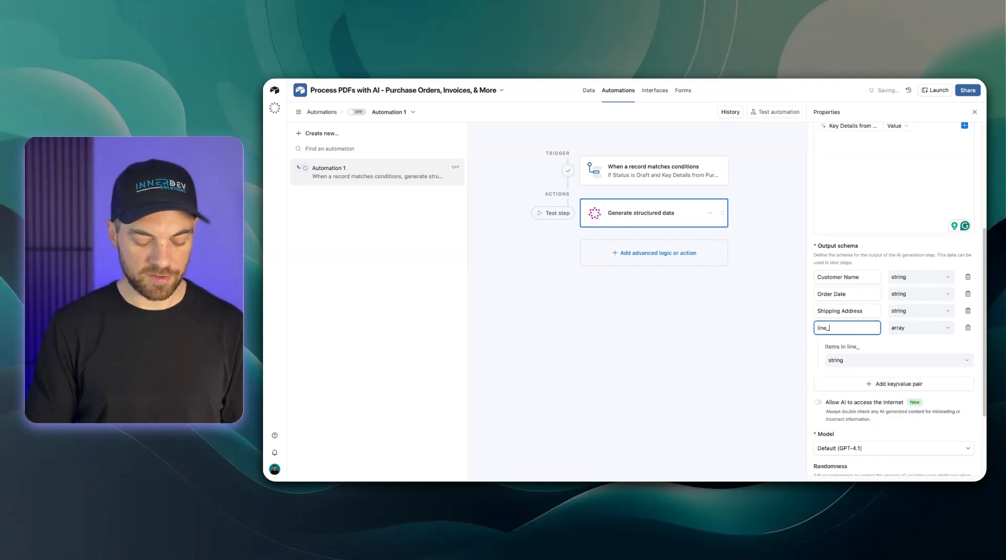
pyautogui.click(869, 362)
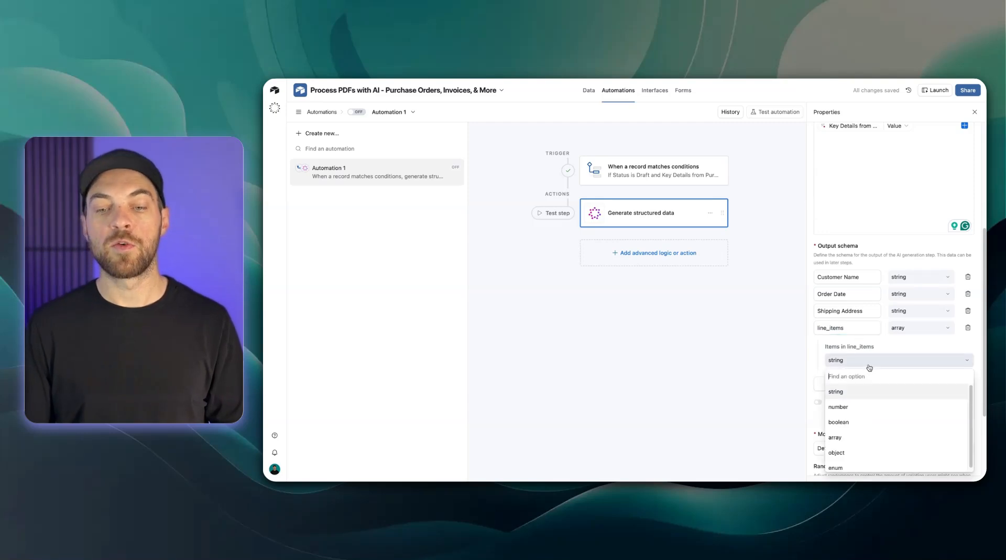
pyautogui.click(839, 457)
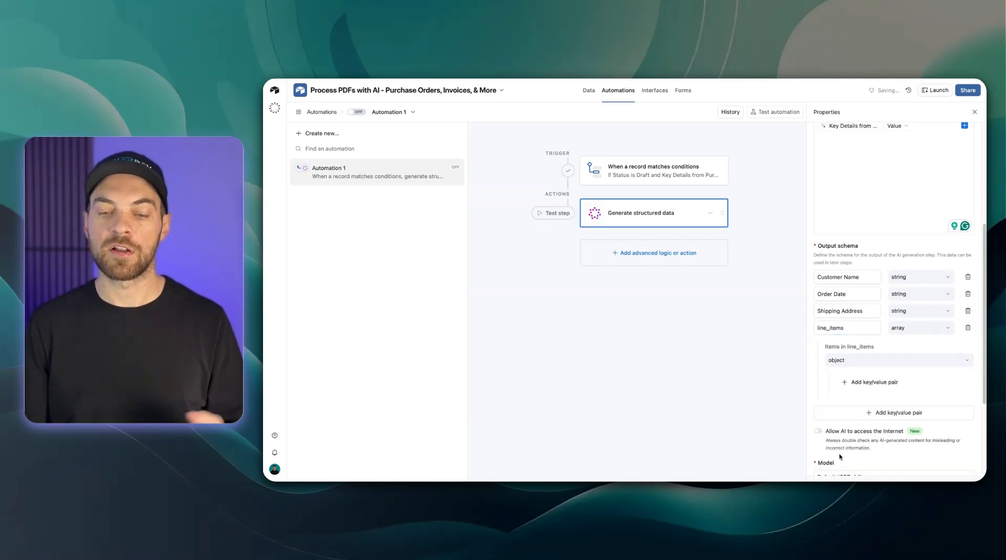
# - Add a string key Description and a number key Quantity to the line_items object
pyautogui.scroll(-2, 894, 394)
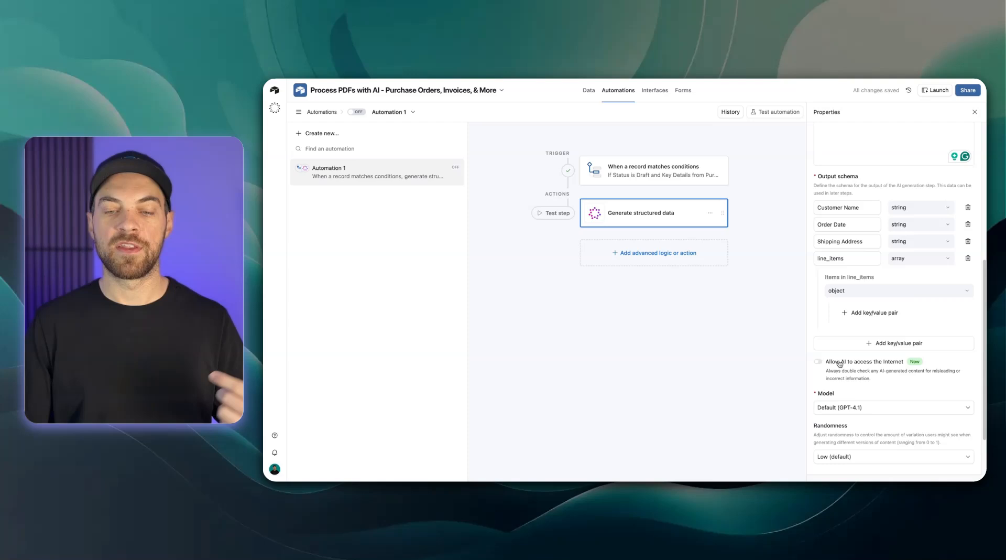
pyautogui.scroll(-2, 845, 345)
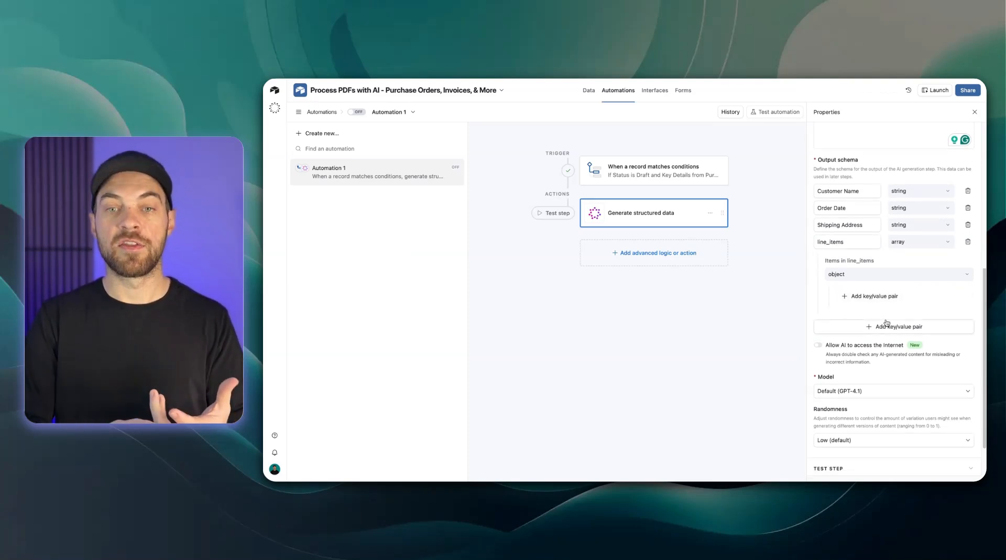
pyautogui.click(872, 297)
pyautogui.write('Desc')
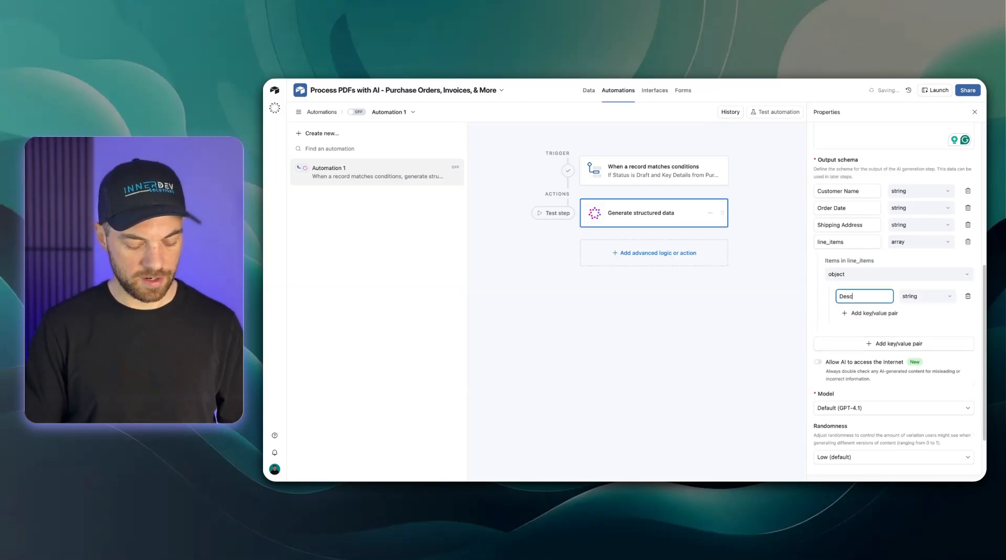
pyautogui.write('ription')
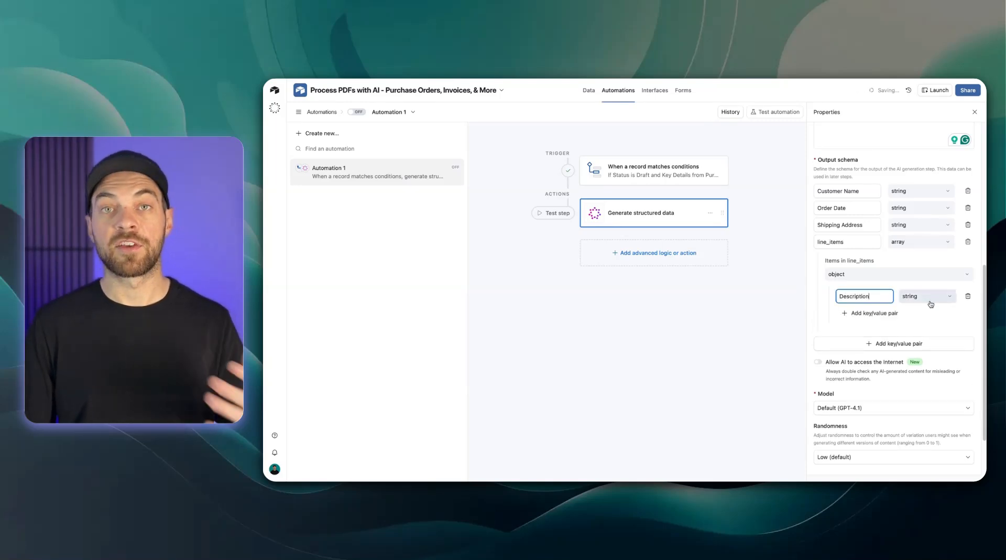
pyautogui.click(875, 313)
pyautogui.write('Quantity')
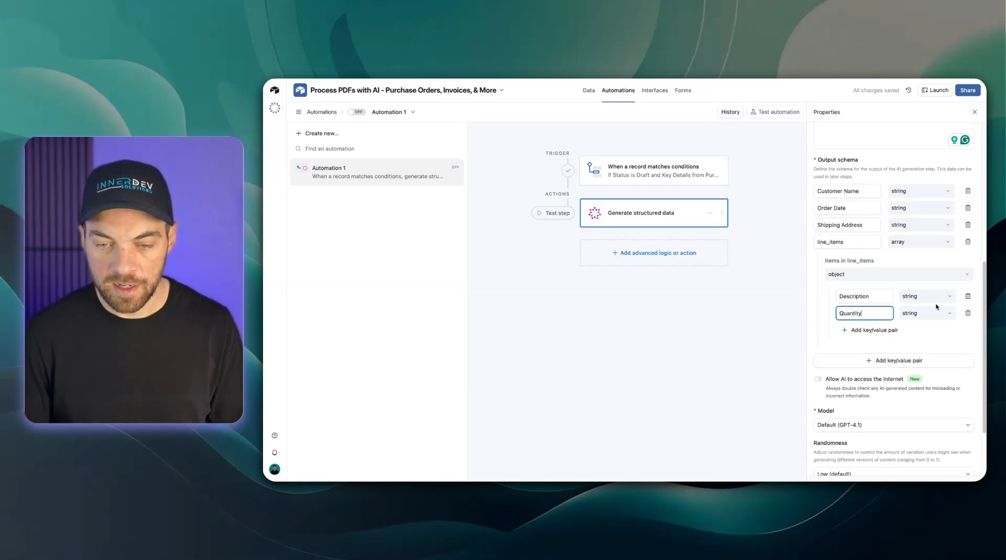
pyautogui.click(926, 313)
pyautogui.click(915, 359)
# - Add a Unit Price key of type number to the line_items object
pyautogui.click(885, 332)
pyautogui.write('U')
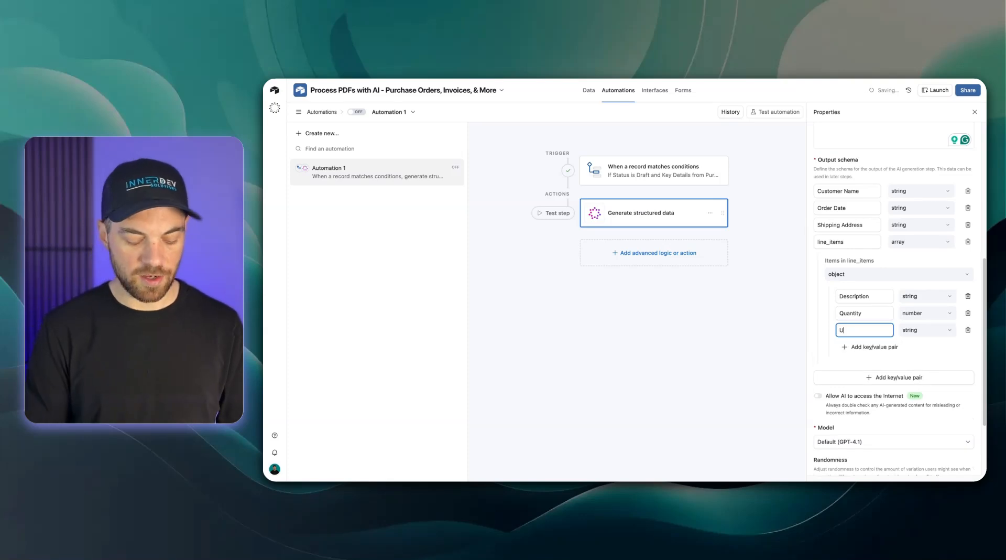
pyautogui.write('nit Price')
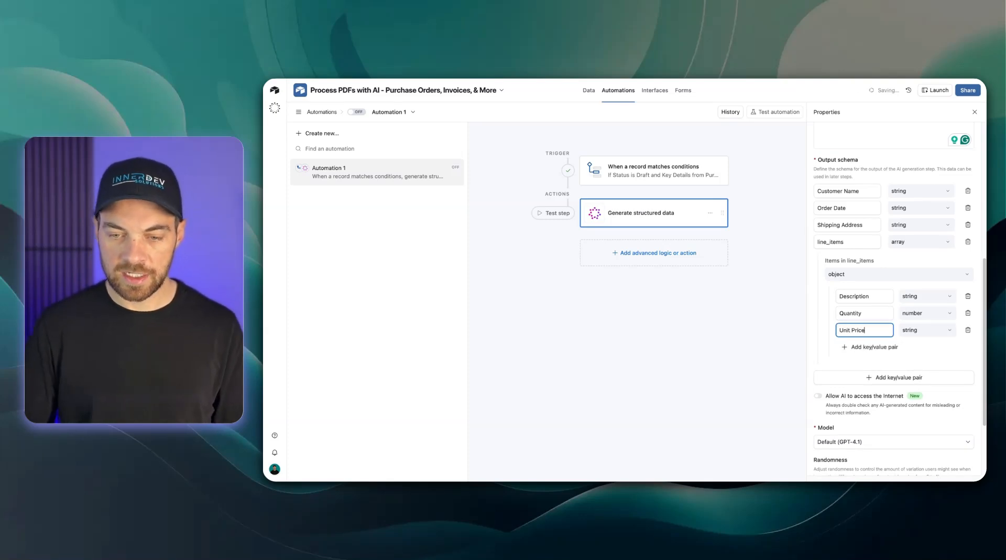
pyautogui.click(928, 330)
pyautogui.click(912, 377)
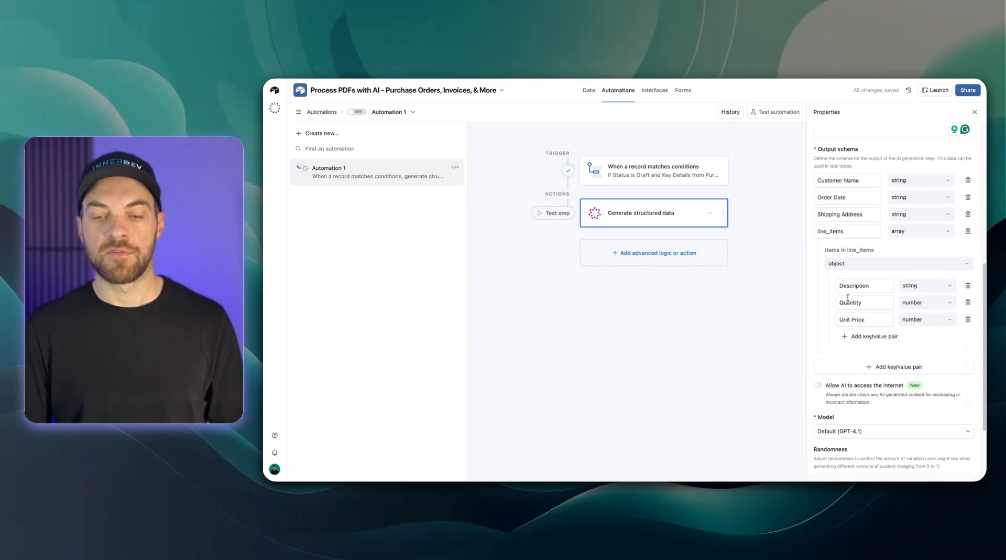
# - Set the AI action's model to Gemini 2.5 Flash
pyautogui.scroll(-3, 850, 303)
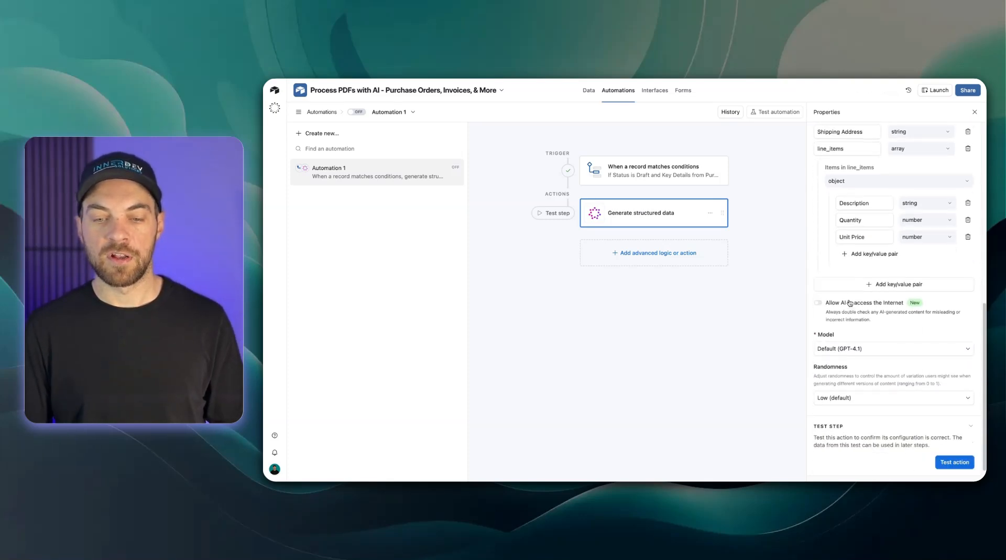
pyautogui.click(858, 345)
pyautogui.scroll(-10, 854, 398)
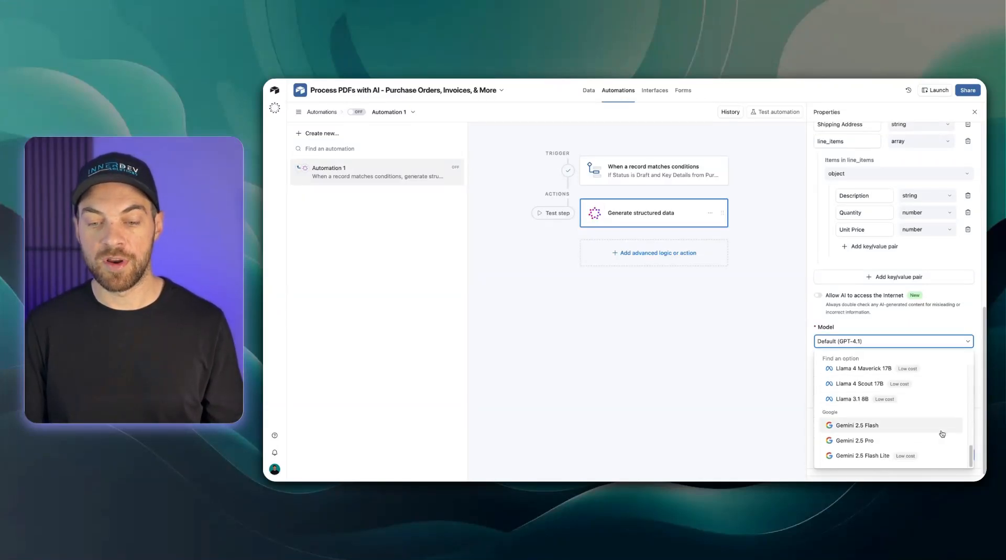
pyautogui.click(887, 426)
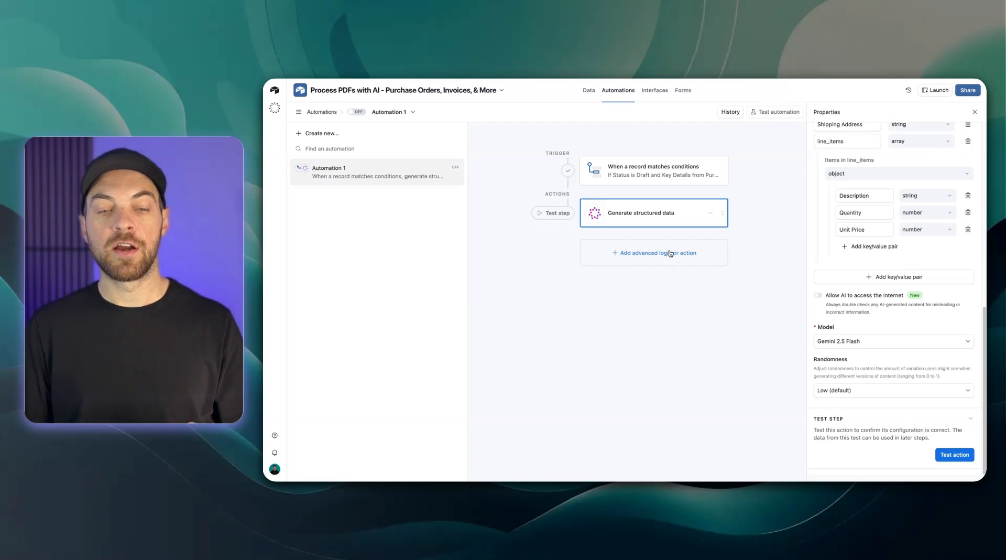
pyautogui.scroll(2, 873, 221)
pyautogui.scroll(1, 874, 221)
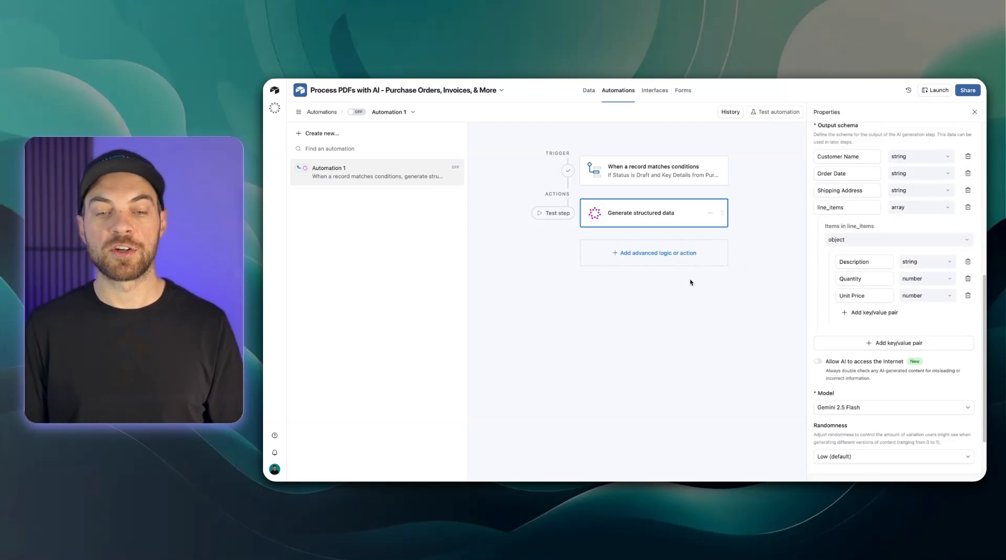
# - Add an Update record action for the Orders table, using the trigger record's Airtable record ID as the Record ID
pyautogui.click(655, 259)
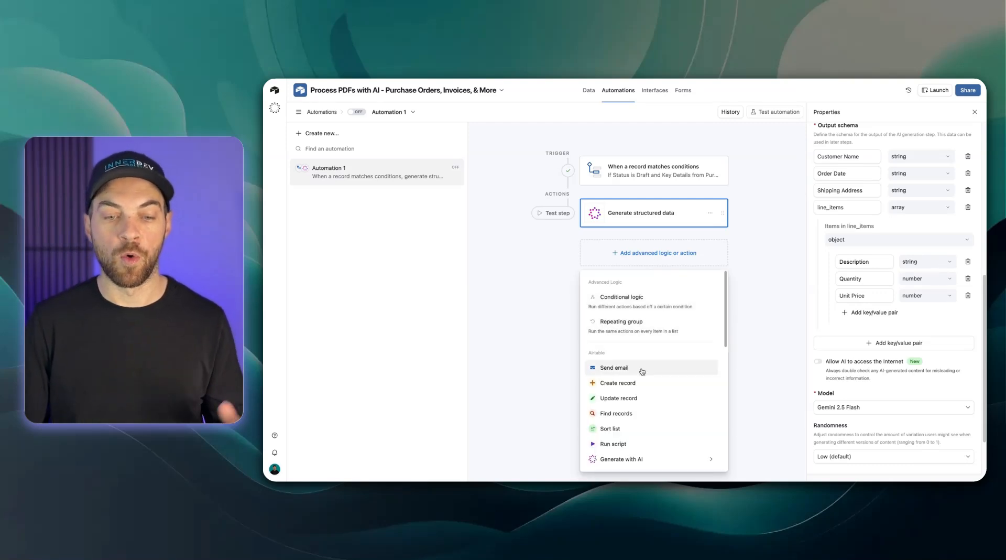
pyautogui.click(854, 315)
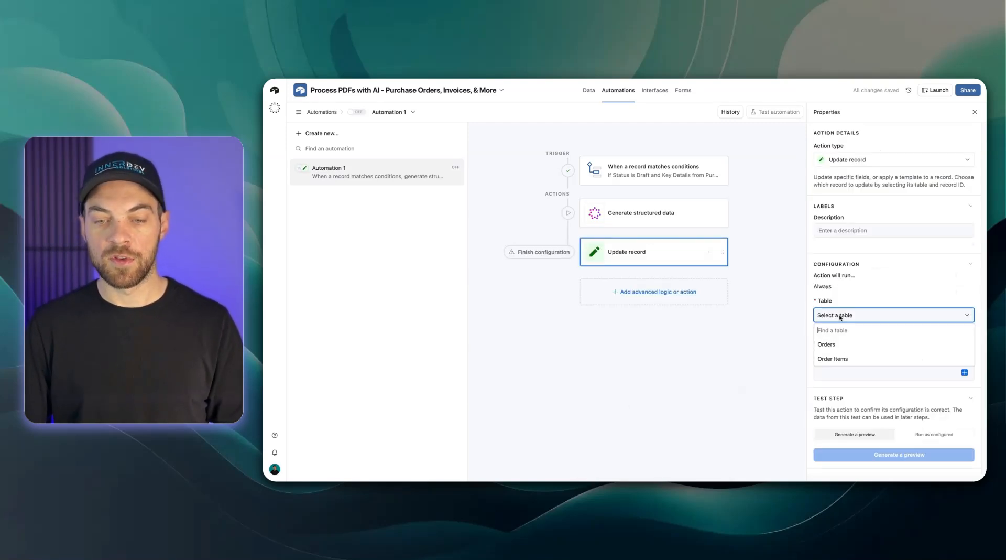
pyautogui.click(827, 345)
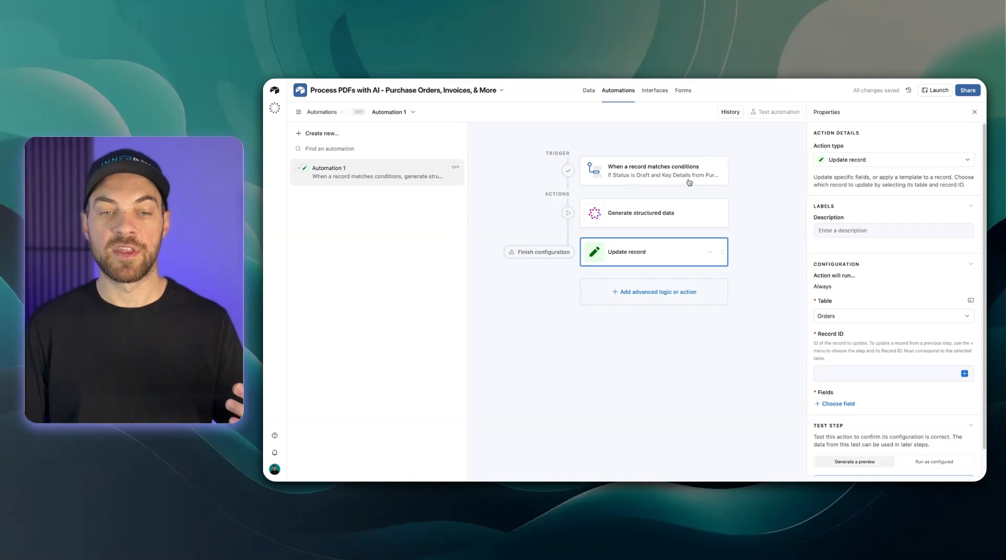
pyautogui.click(964, 373)
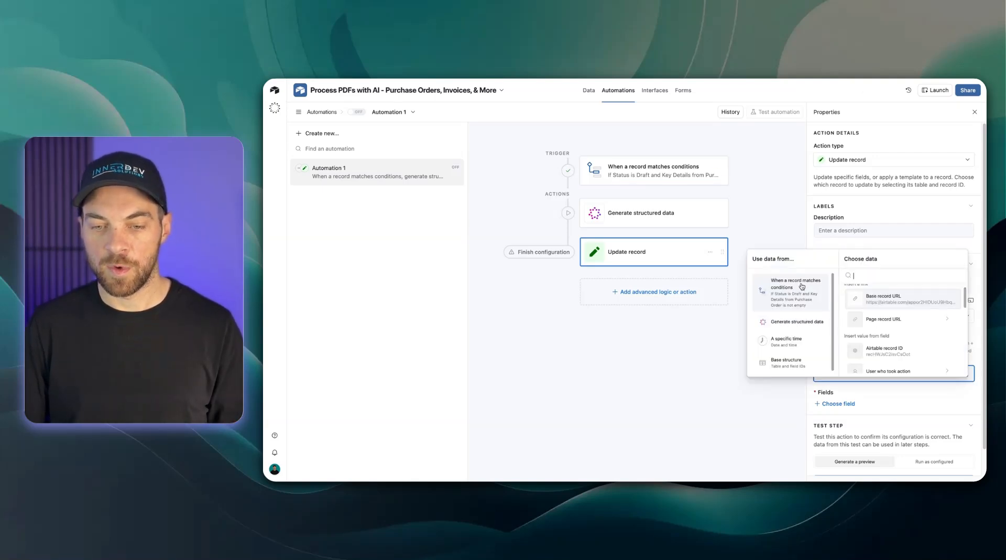
pyautogui.click(891, 352)
# - Add the Status, Order Date, Customer Name and Shipping Address fields to the Update record action
pyautogui.scroll(-1, 912, 339)
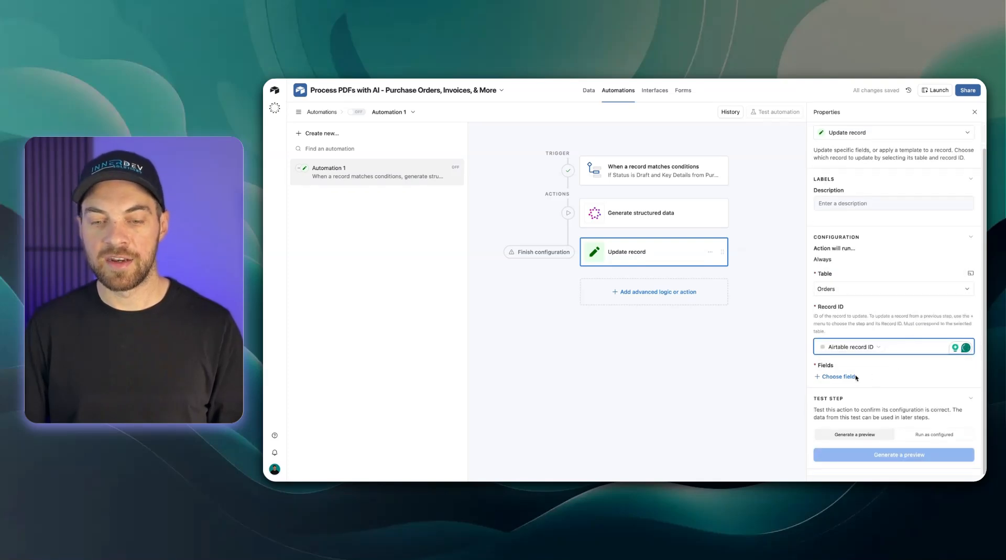
pyautogui.click(838, 377)
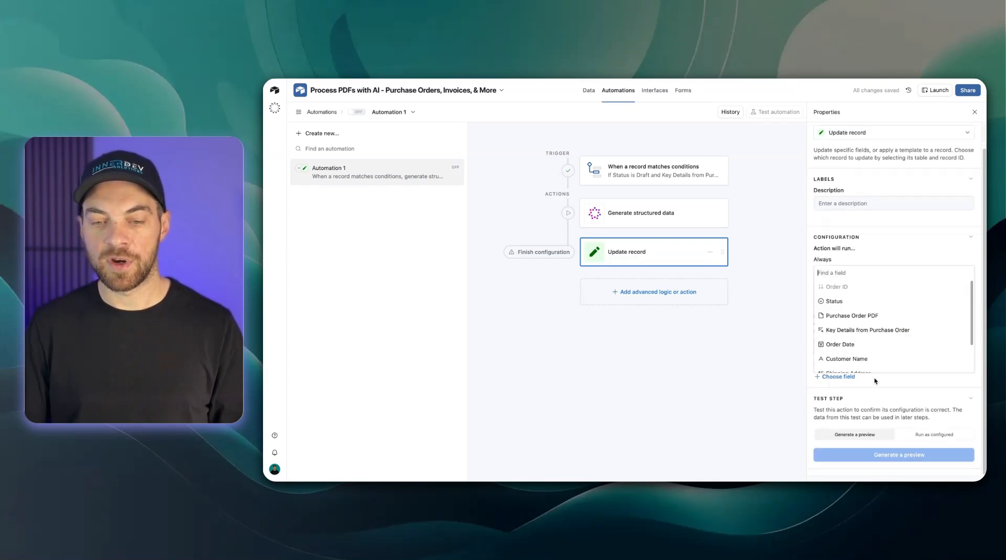
pyautogui.click(824, 300)
pyautogui.scroll(-1, 854, 340)
pyautogui.click(838, 377)
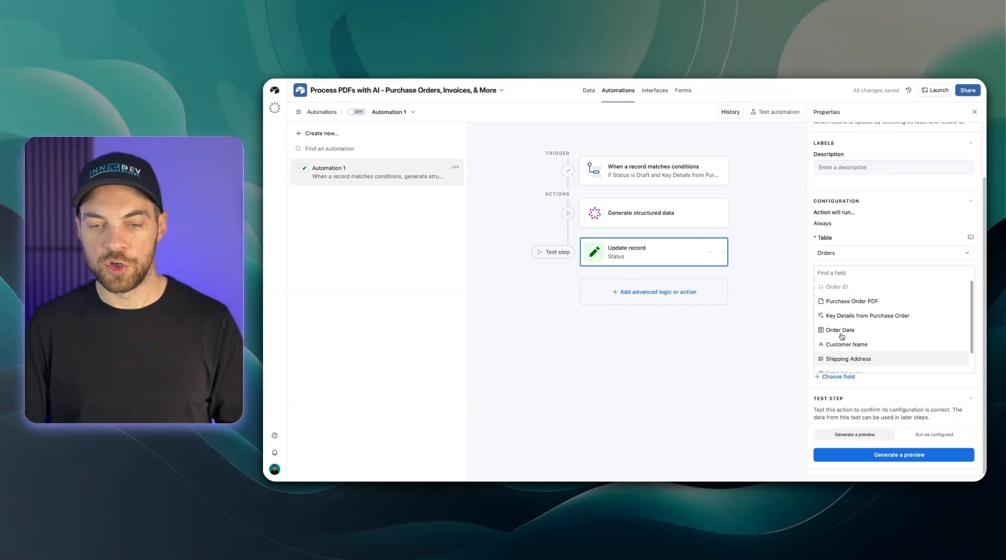
pyautogui.click(842, 331)
pyautogui.click(848, 413)
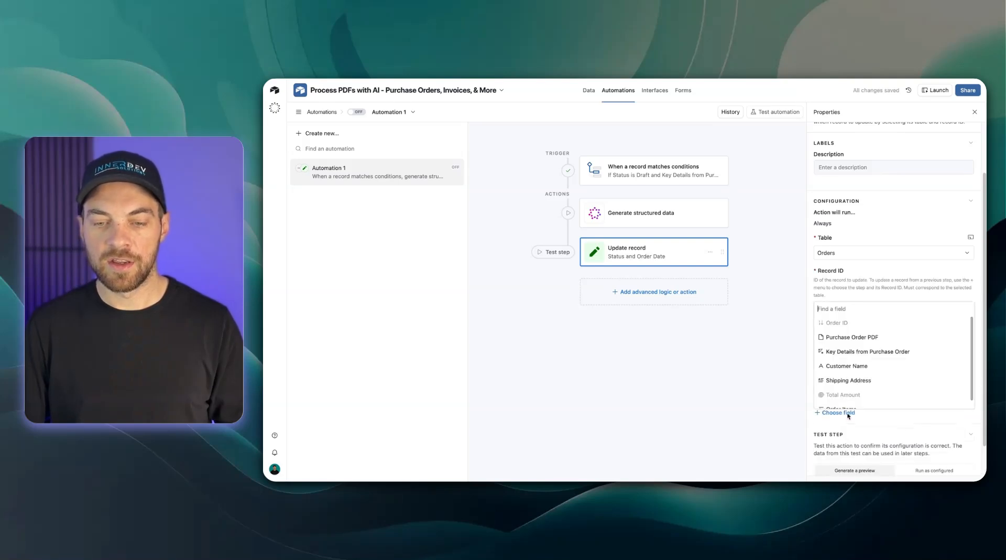
pyautogui.click(845, 366)
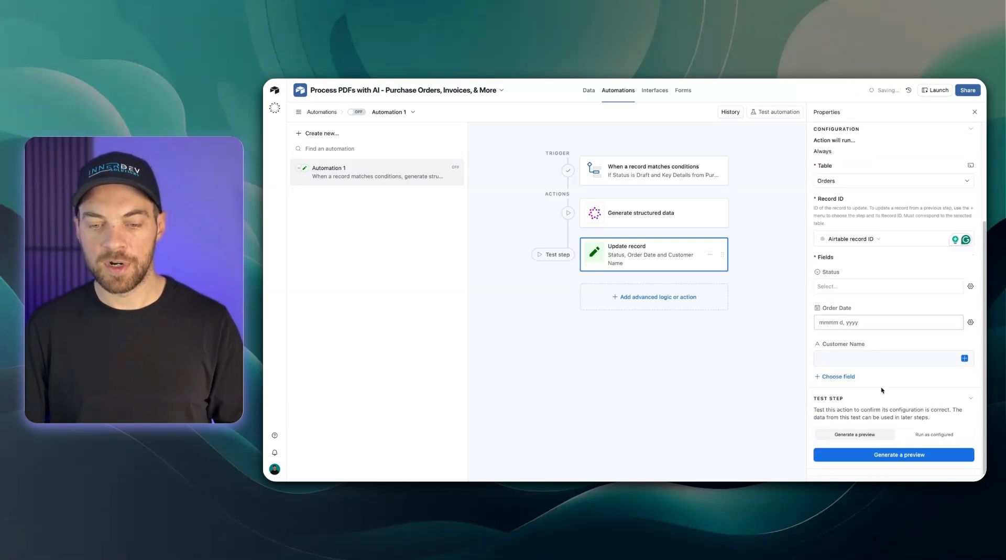
pyautogui.click(839, 377)
pyautogui.click(849, 340)
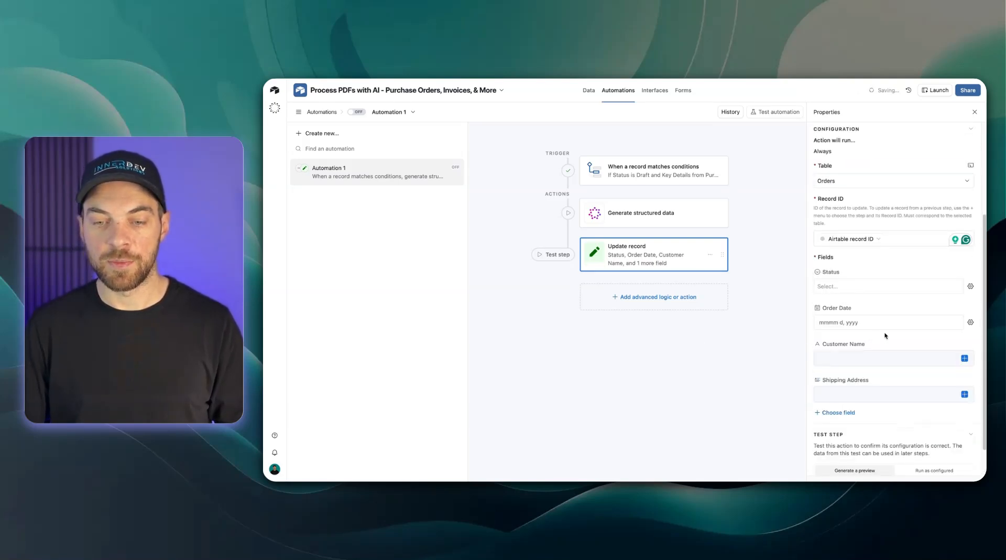
# - Set the Status field in the Update record action to To Do
pyautogui.scroll(-1, 885, 336)
pyautogui.click(854, 272)
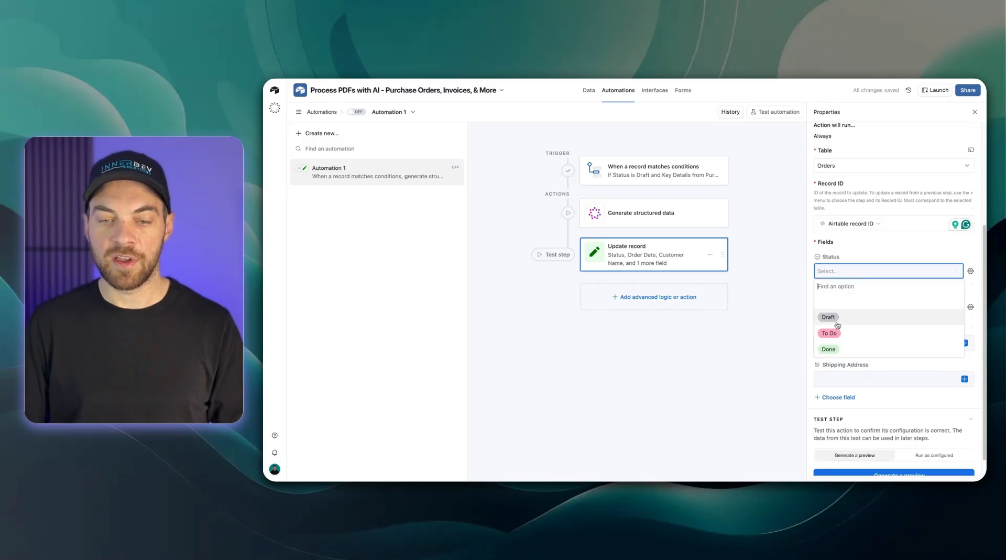
pyautogui.click(839, 335)
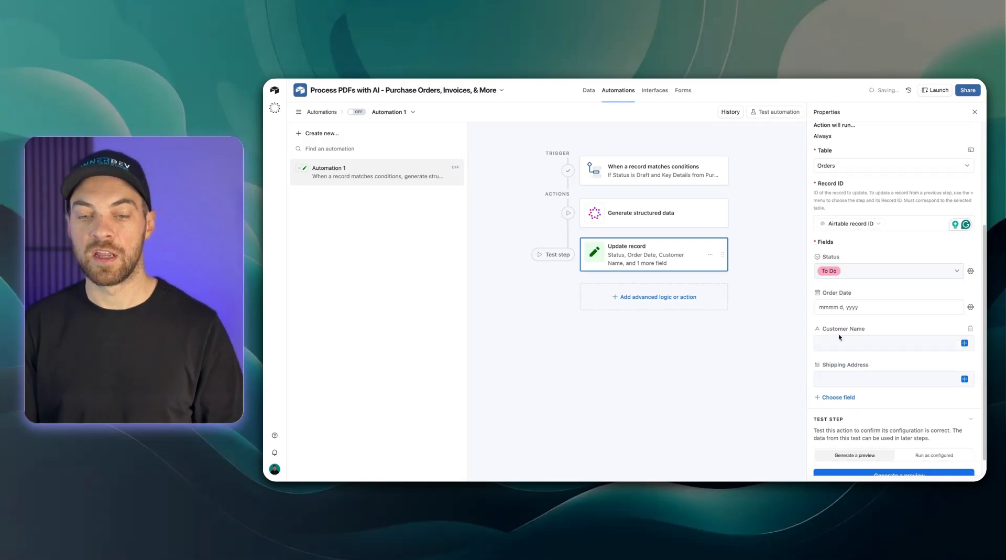
# - Make the Order Date field dynamic and fill it with Order Date from the Generate structured data response
pyautogui.click(971, 307)
pyautogui.click(882, 349)
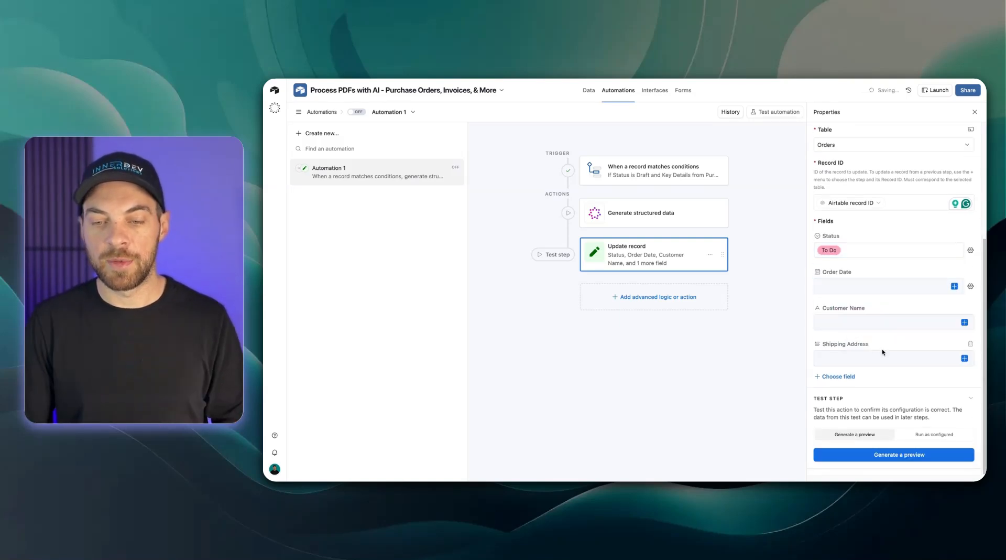
pyautogui.click(954, 287)
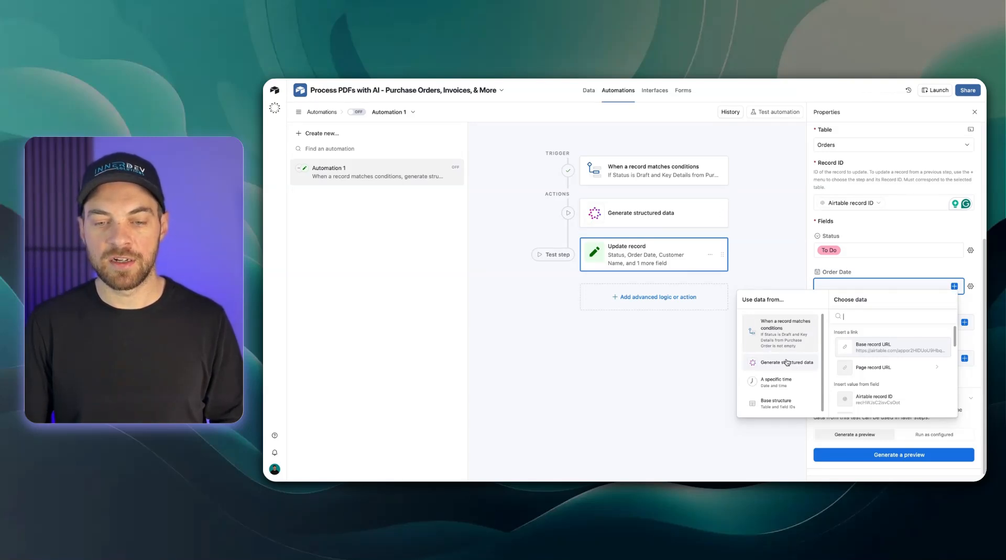
pyautogui.click(764, 363)
pyautogui.click(869, 349)
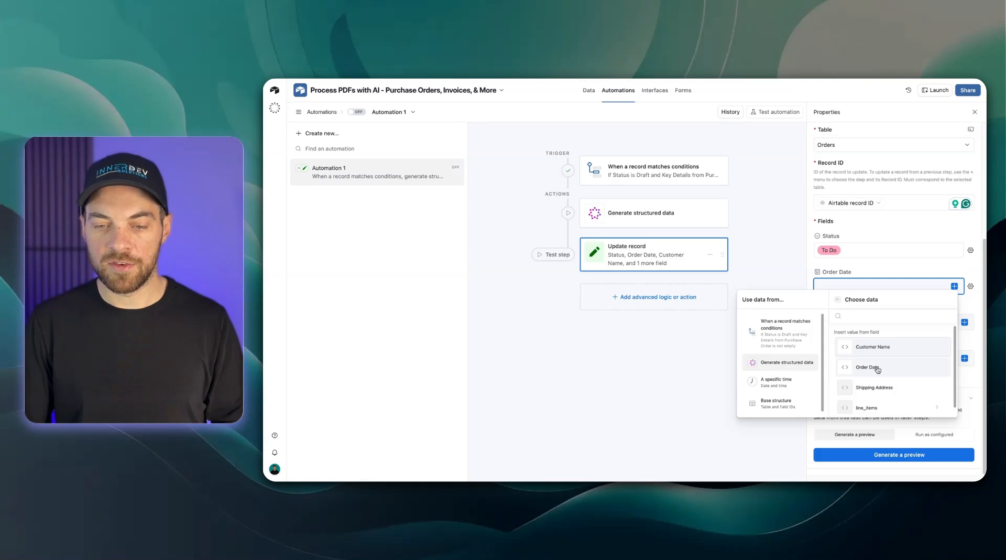
pyautogui.click(868, 367)
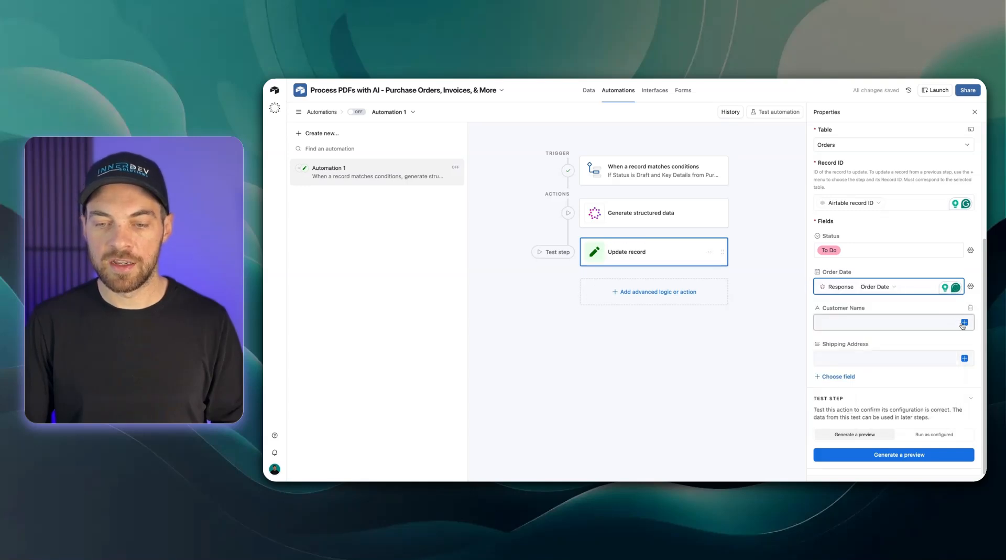
# - Fill the Customer Name field with Customer Name from the Generate structured data response
pyautogui.click(965, 321)
pyautogui.click(790, 399)
pyautogui.click(881, 389)
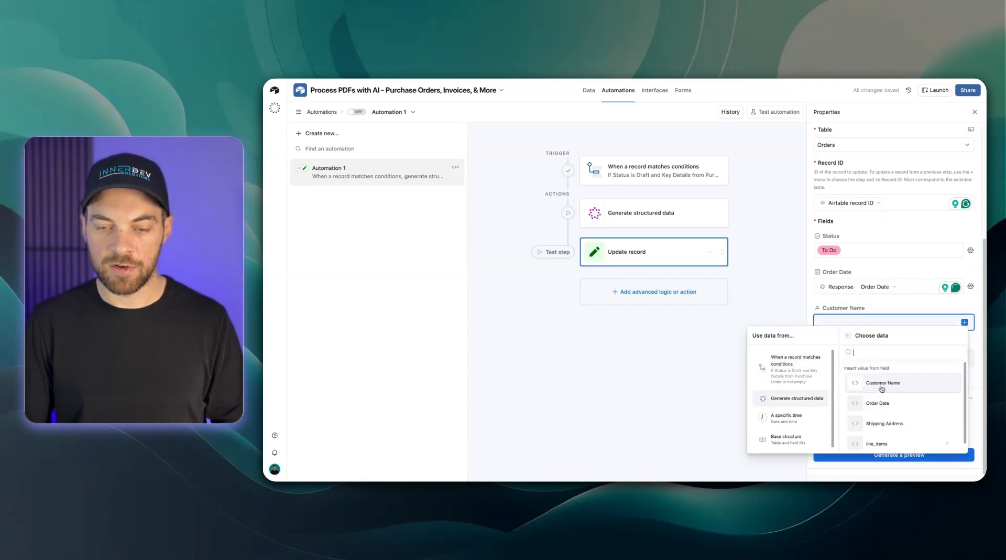
pyautogui.click(882, 385)
# - Fill the Shipping Address field of the Update record action with Shipping Address from the Generate structured data response
pyautogui.click(964, 359)
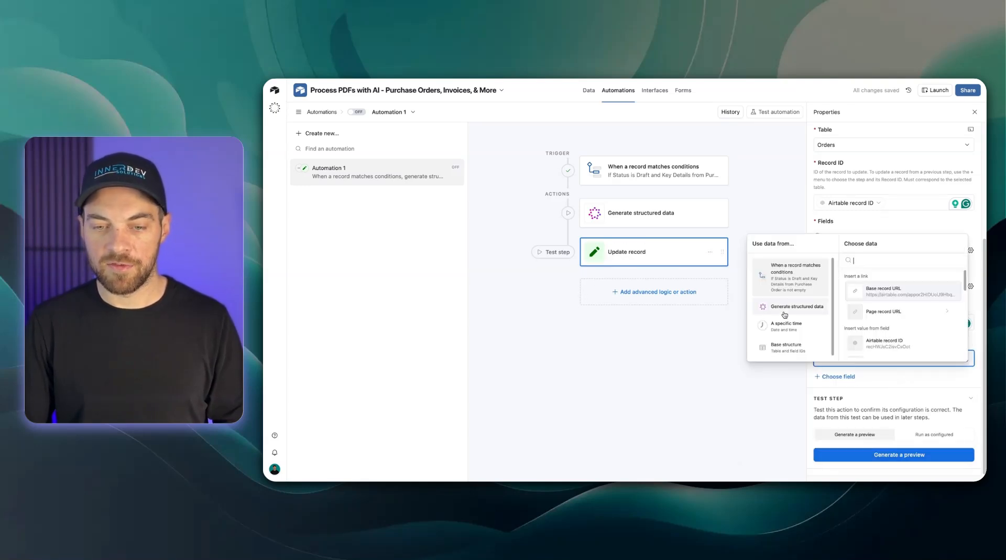
pyautogui.click(822, 313)
pyautogui.click(872, 296)
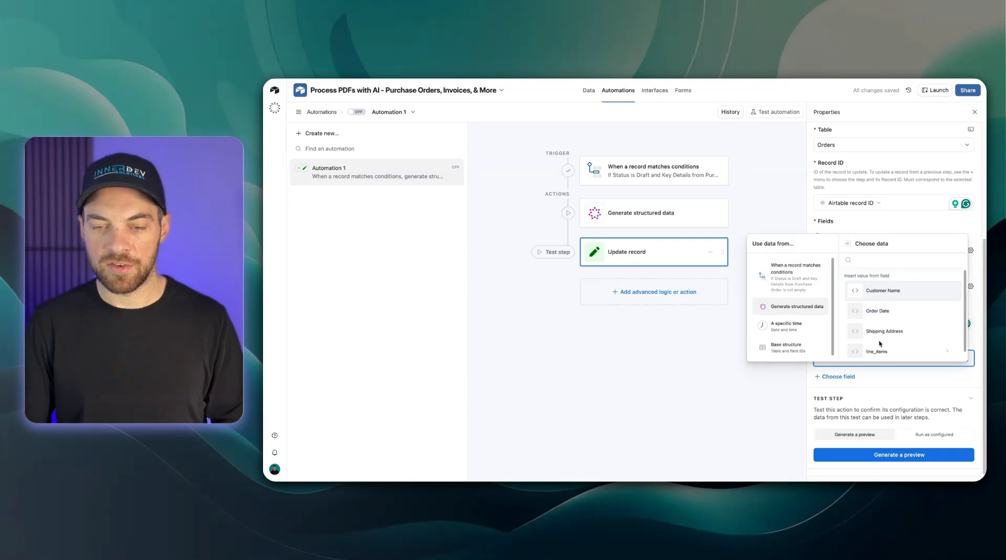
pyautogui.click(874, 345)
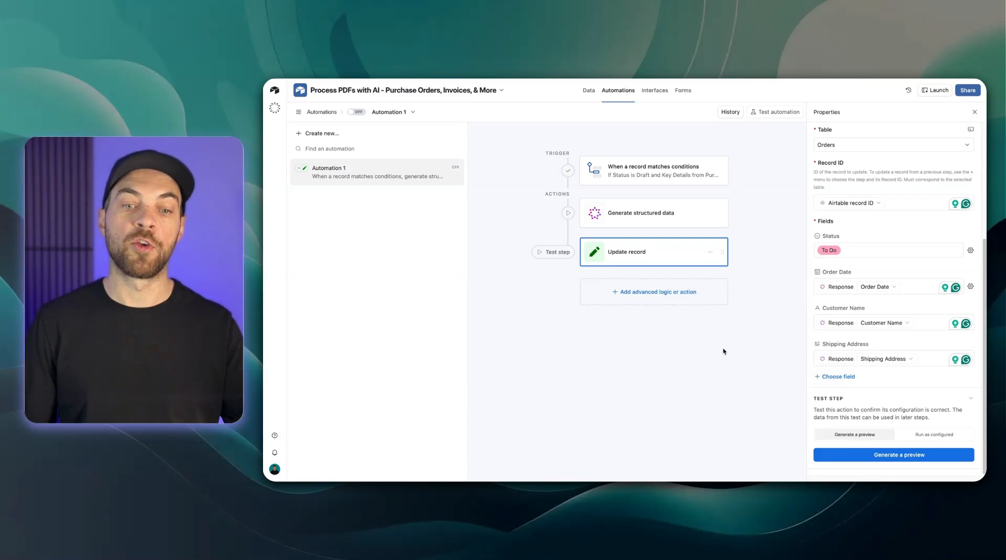
# - Add a repeating group after the Update record action, using line_items from the Generate structured data response as its input list
pyautogui.click(633, 292)
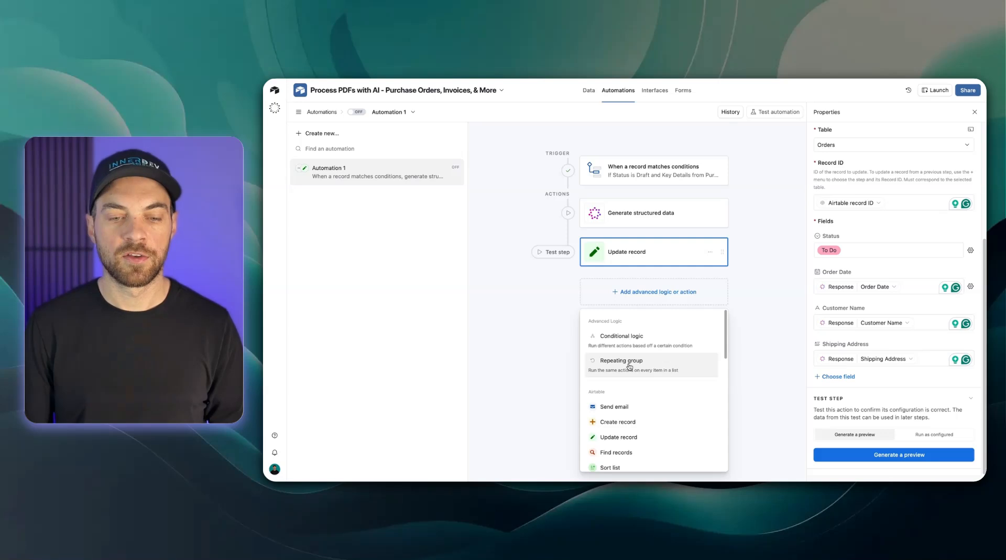
pyautogui.click(627, 367)
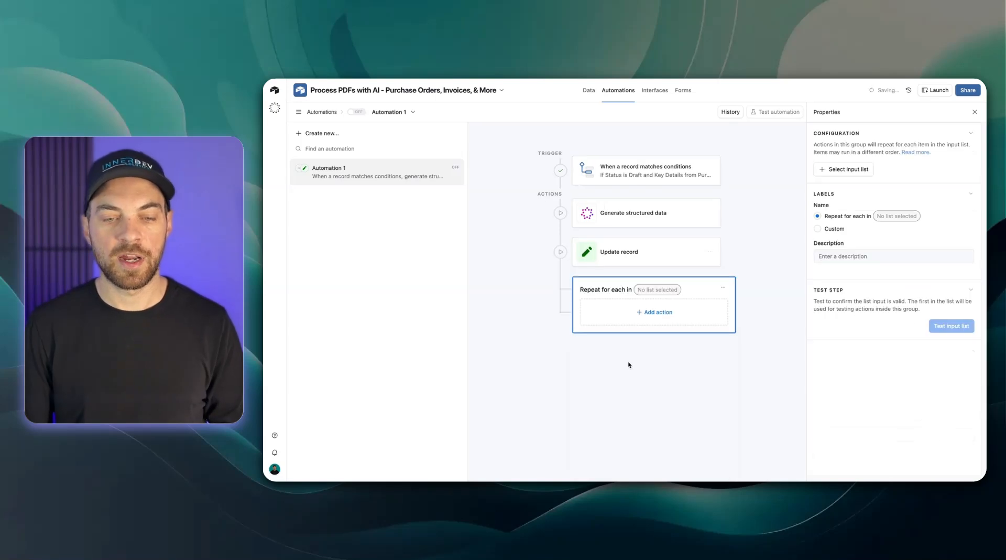
pyautogui.click(845, 171)
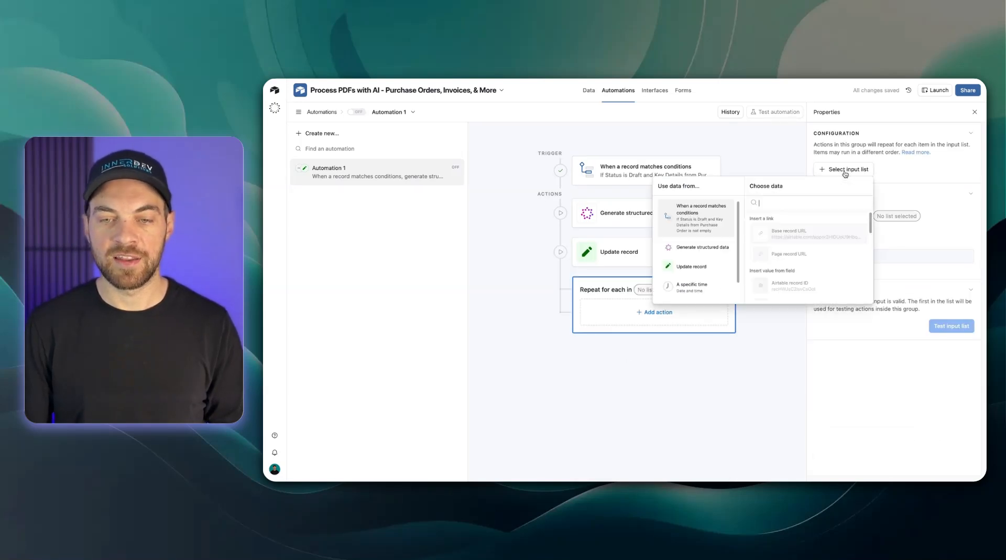
pyautogui.click(687, 250)
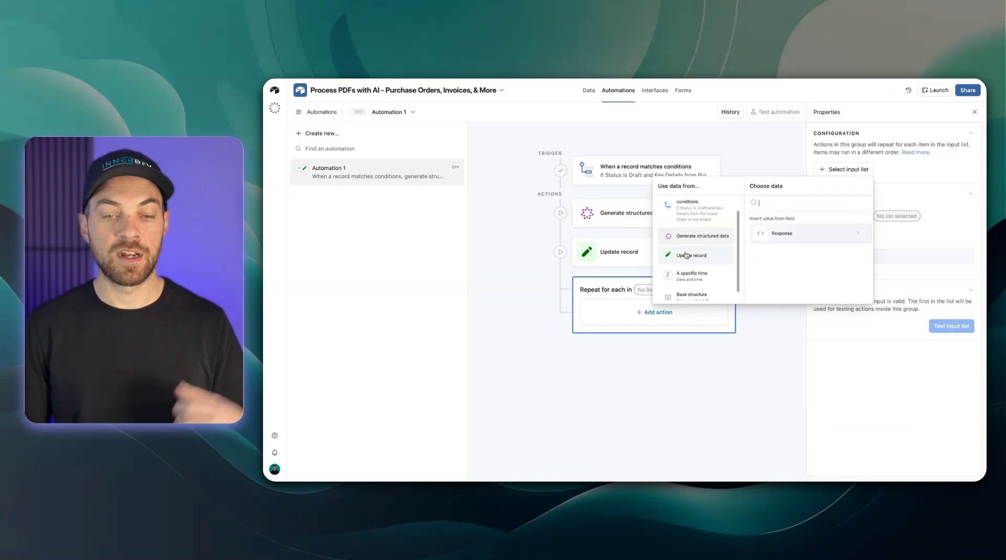
pyautogui.click(799, 237)
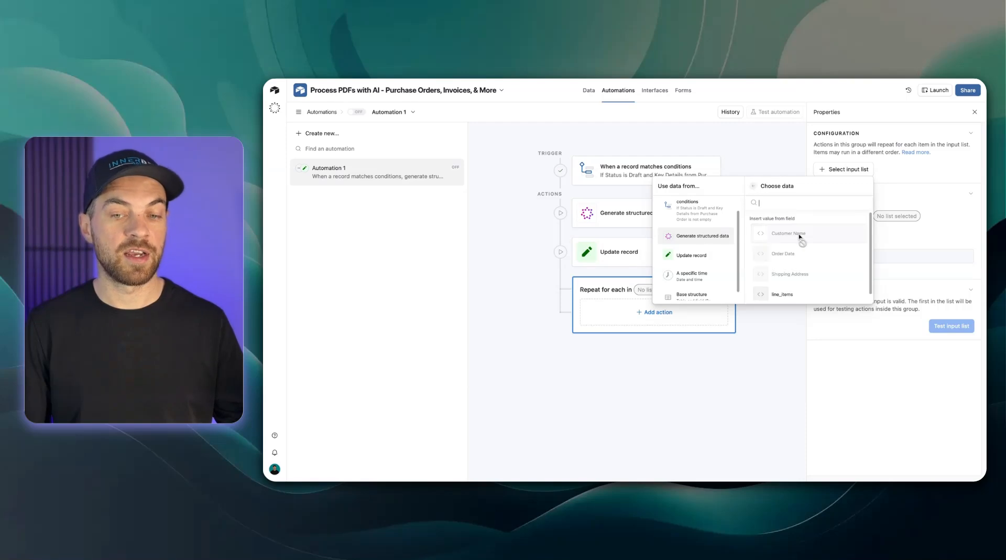
pyautogui.click(791, 292)
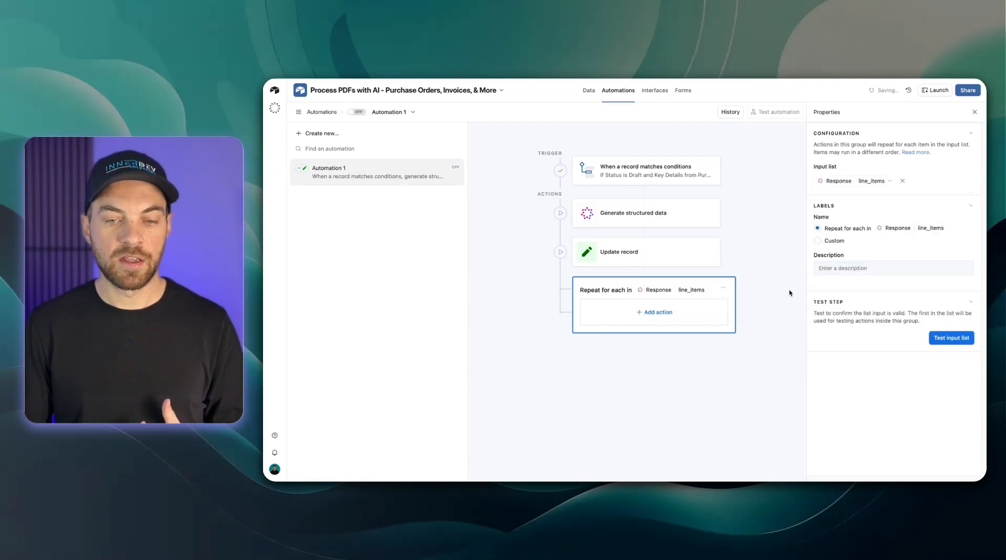
# - Add a Create record action inside the repeating group, targeting the Order Items table
pyautogui.click(658, 319)
pyautogui.click(632, 359)
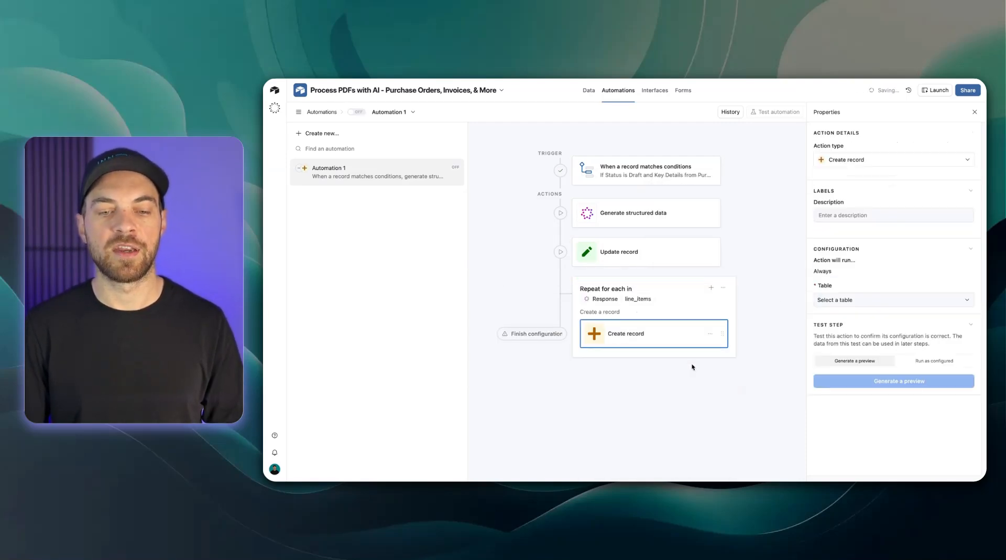
pyautogui.click(844, 305)
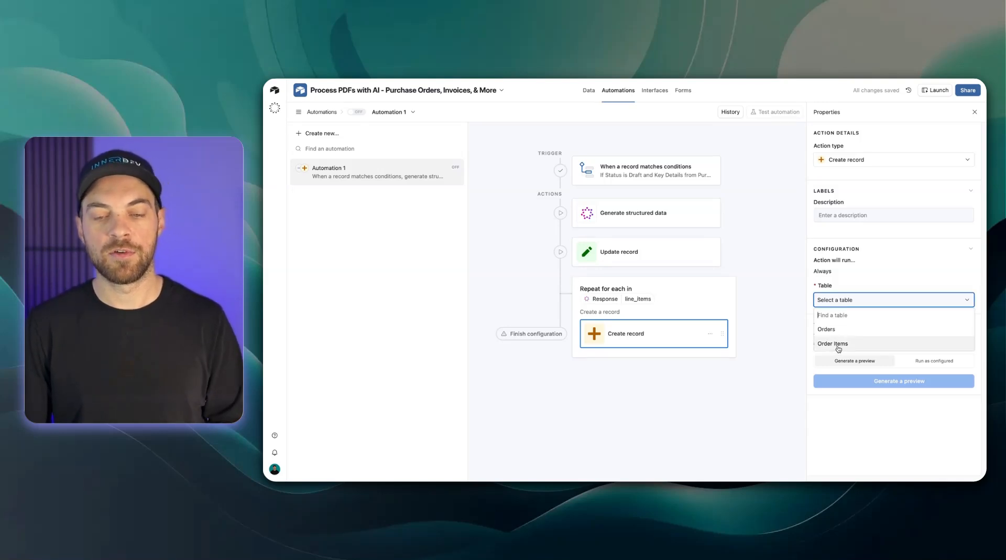
pyautogui.click(839, 344)
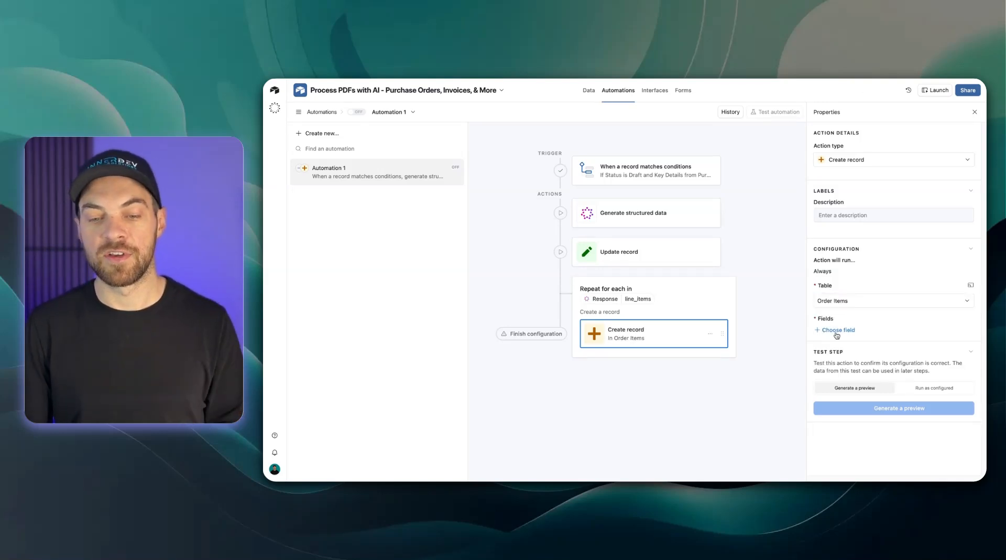
# - Add the Item Description, Quantity, Unit Price and Orders fields to the Create record action
pyautogui.click(837, 330)
pyautogui.click(856, 379)
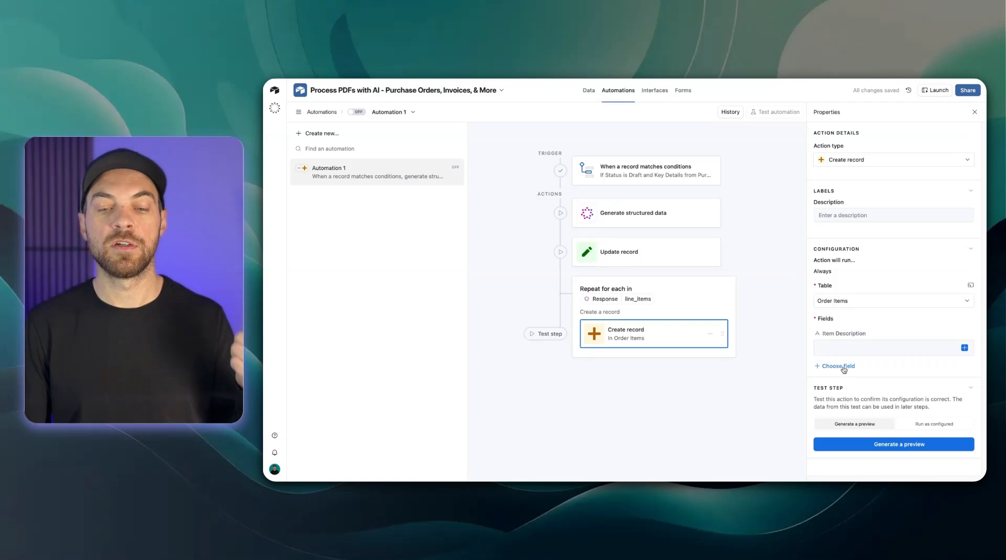
pyautogui.click(844, 366)
pyautogui.click(839, 410)
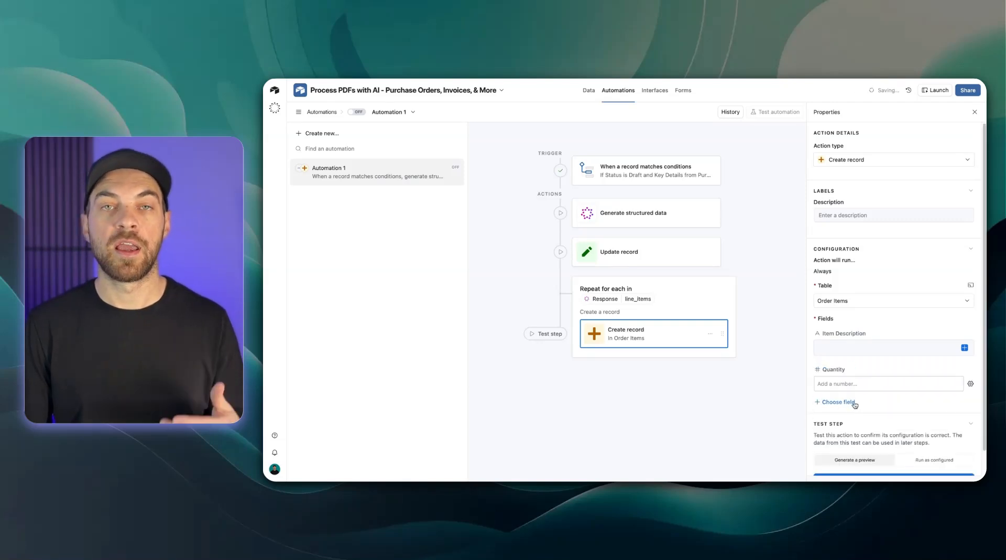
pyautogui.click(849, 402)
pyautogui.click(841, 446)
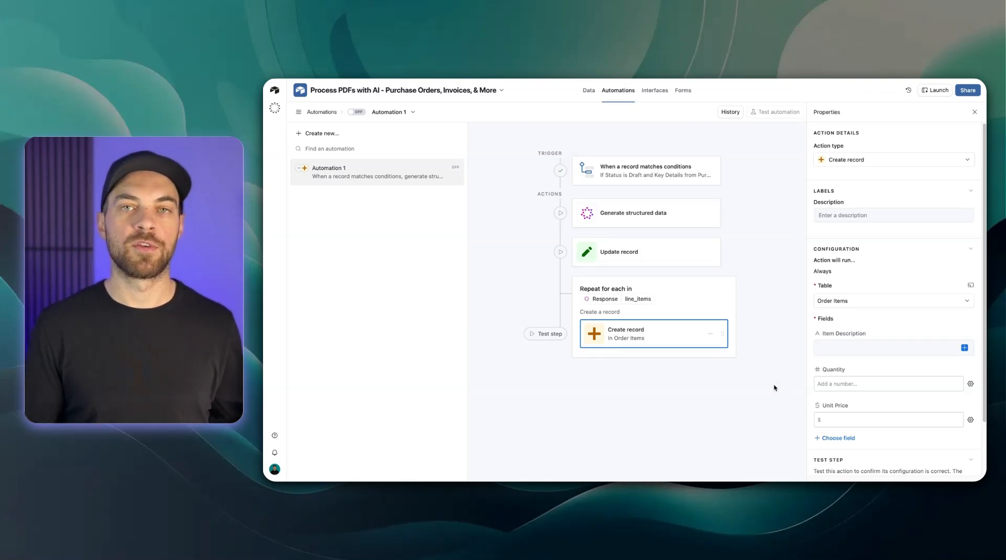
pyautogui.scroll(-2, 822, 376)
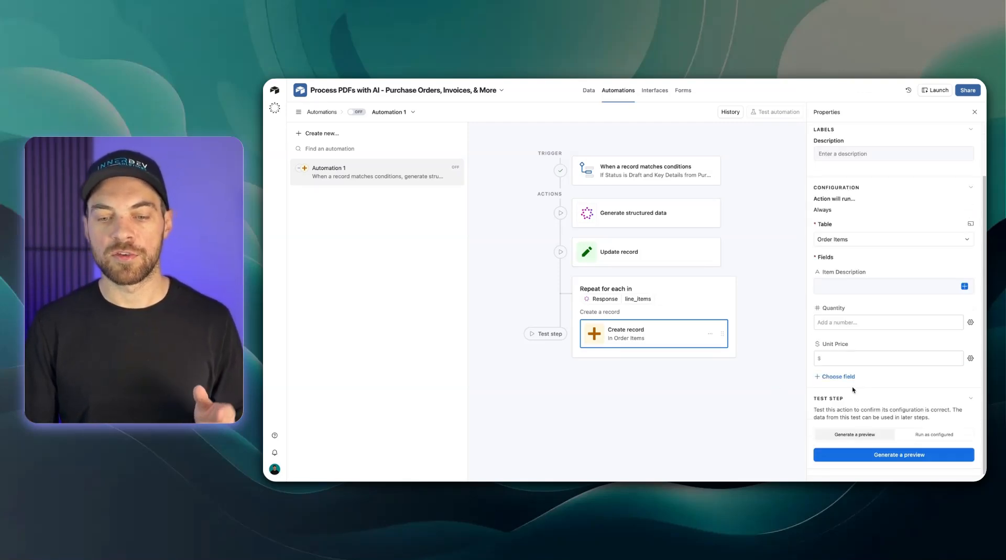
pyautogui.click(841, 377)
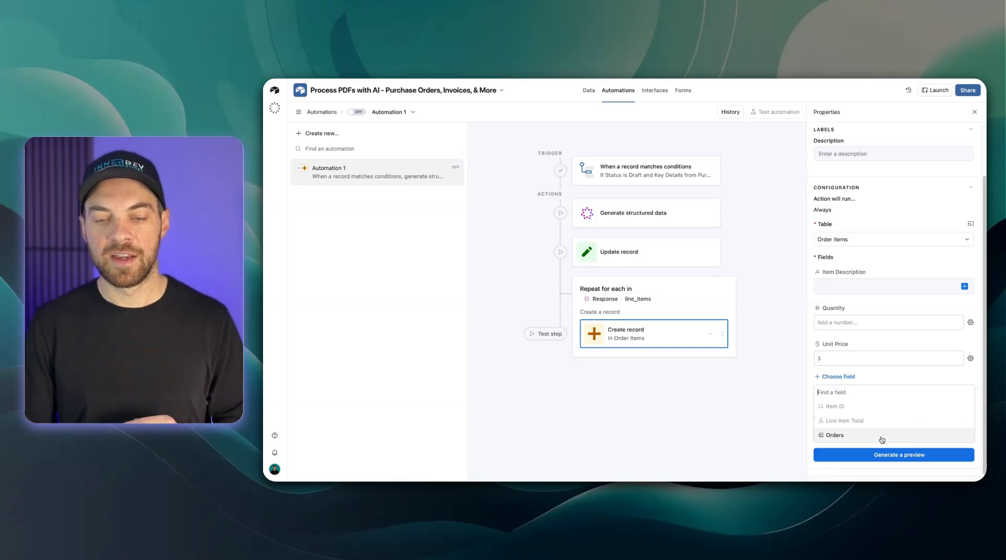
pyautogui.click(835, 435)
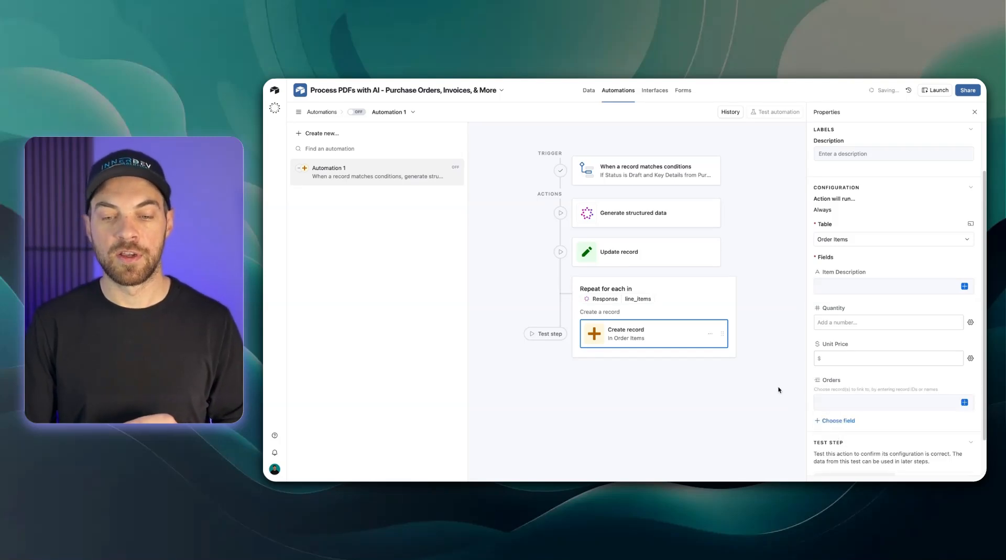
# - Fill the Orders field of the Create record action with the Airtable record ID from the trigger record
pyautogui.click(965, 402)
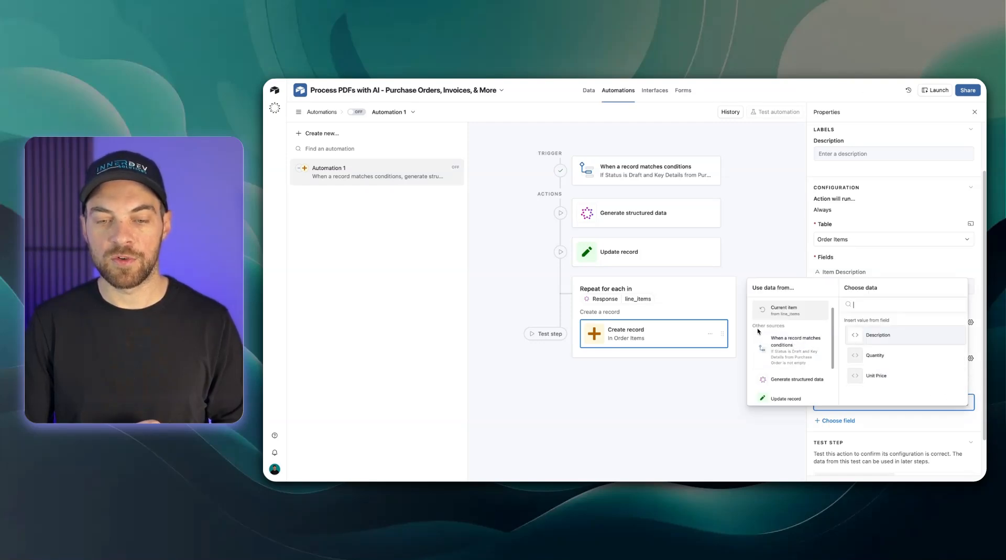
pyautogui.click(784, 350)
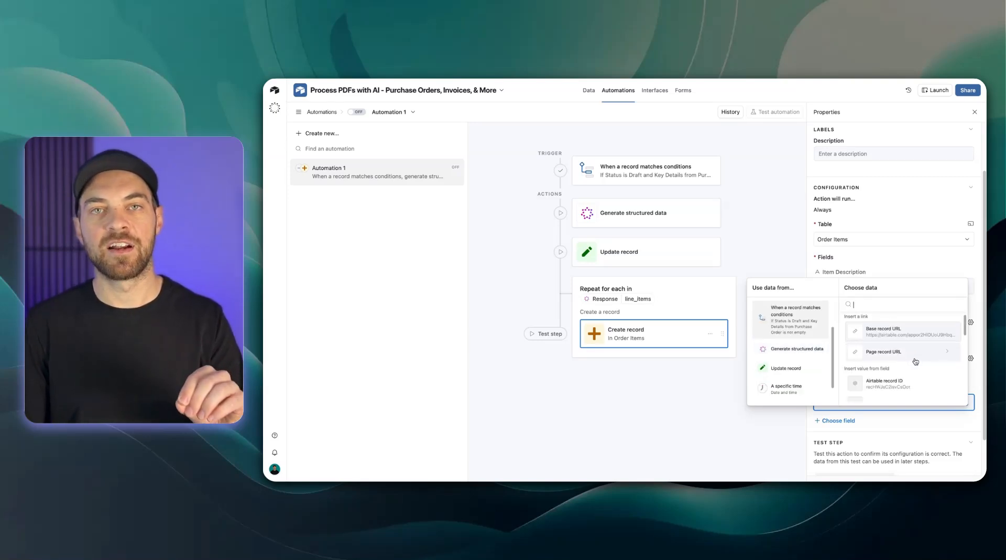
pyautogui.scroll(-1, 906, 361)
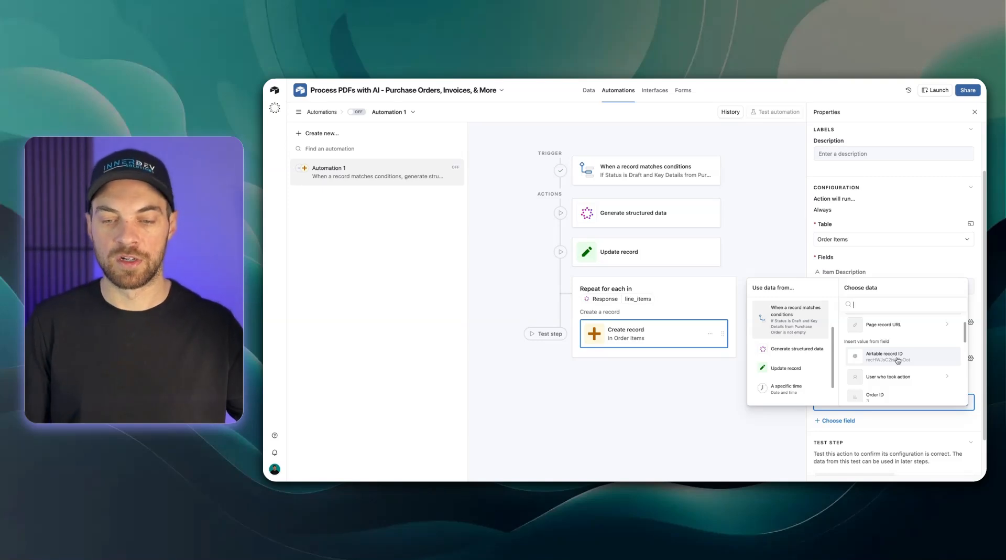
pyautogui.click(894, 358)
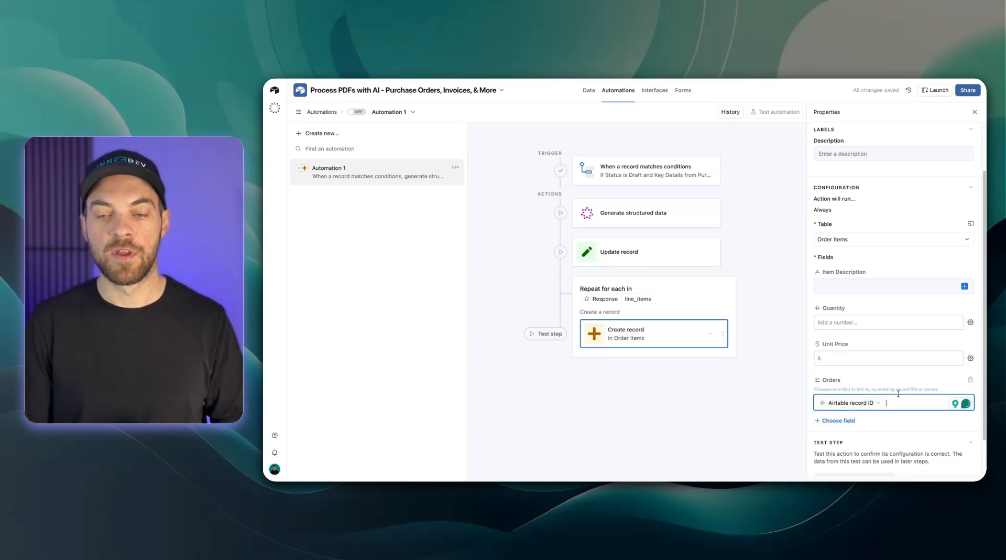
# - Fill Item Description with the current item's Description, and make Quantity dynamic with the current item's Quantity
pyautogui.click(966, 288)
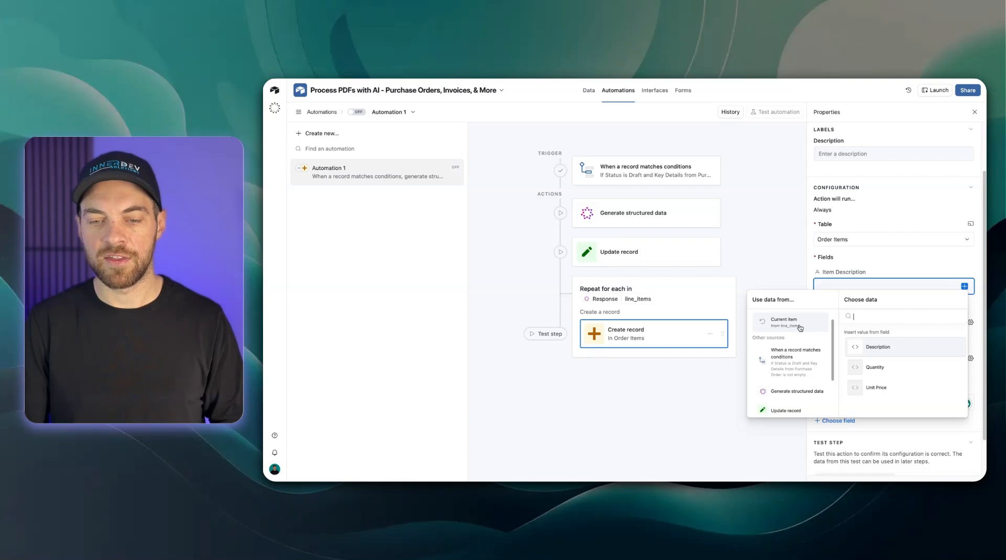
pyautogui.click(886, 348)
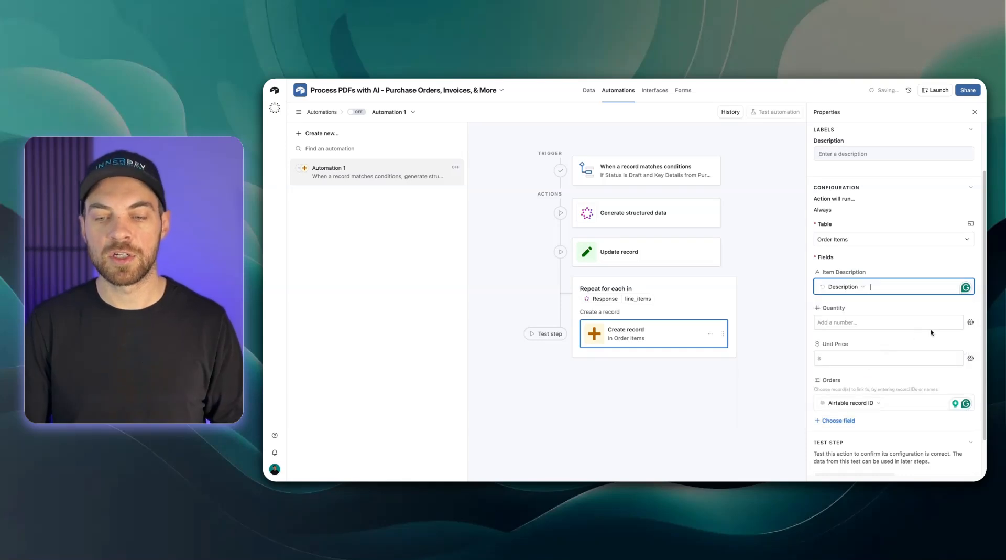
pyautogui.click(971, 322)
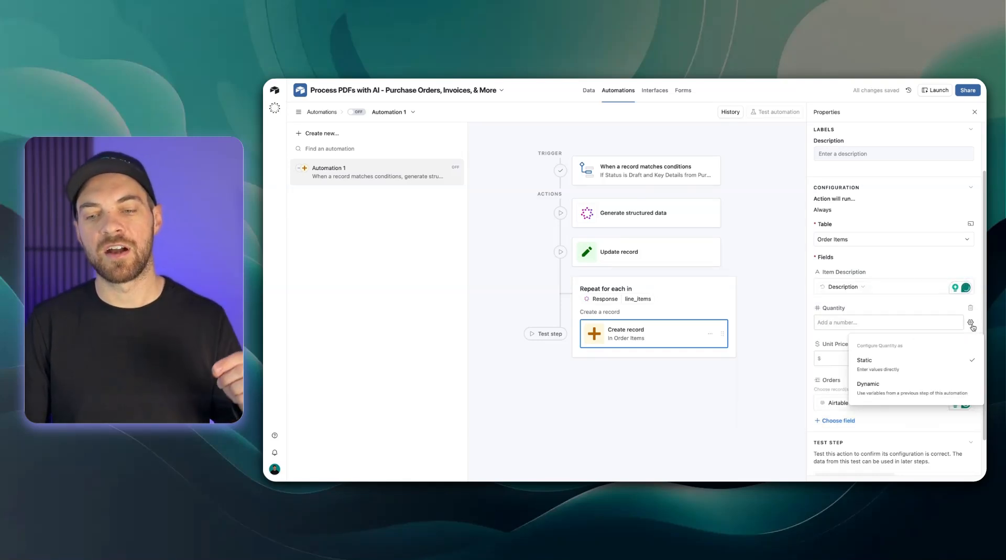
pyautogui.click(876, 390)
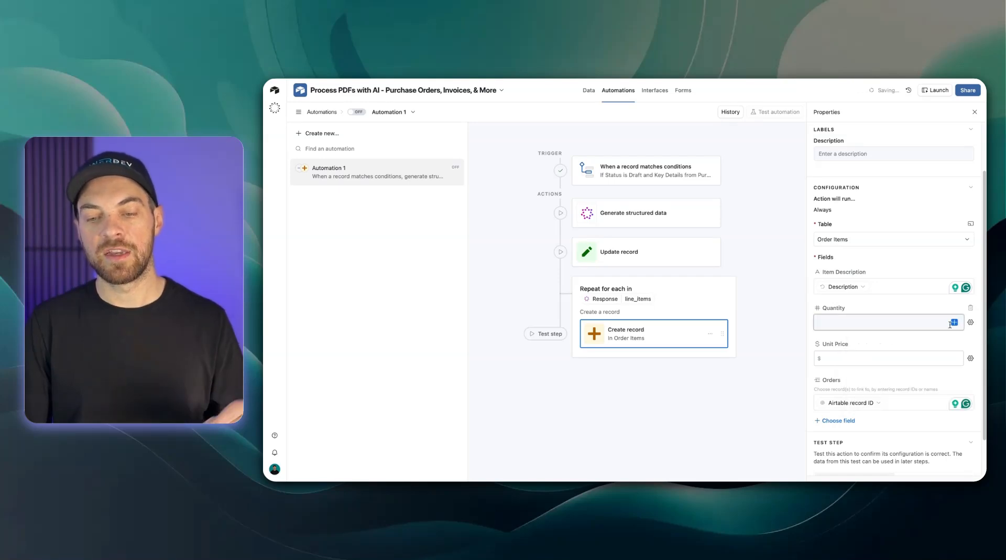
pyautogui.click(954, 323)
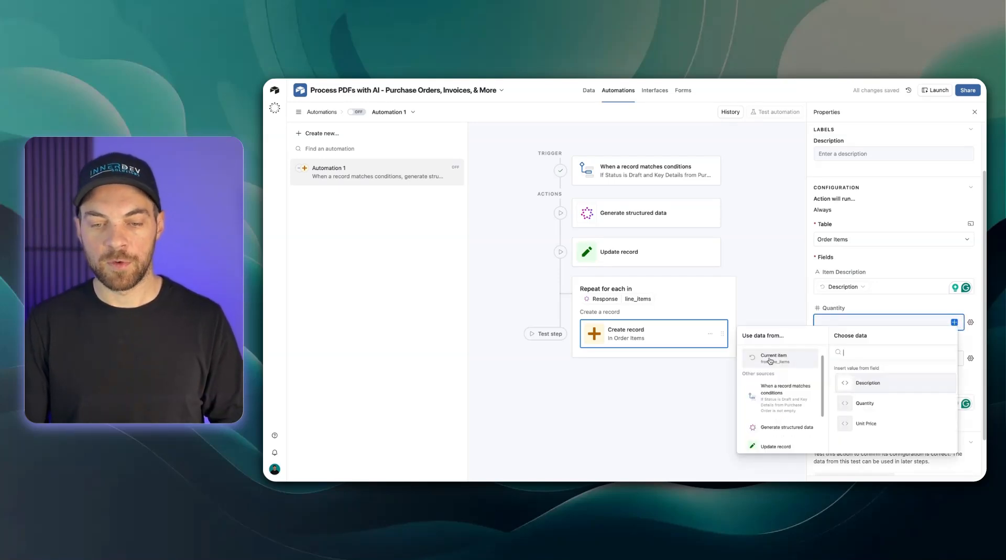
pyautogui.click(885, 397)
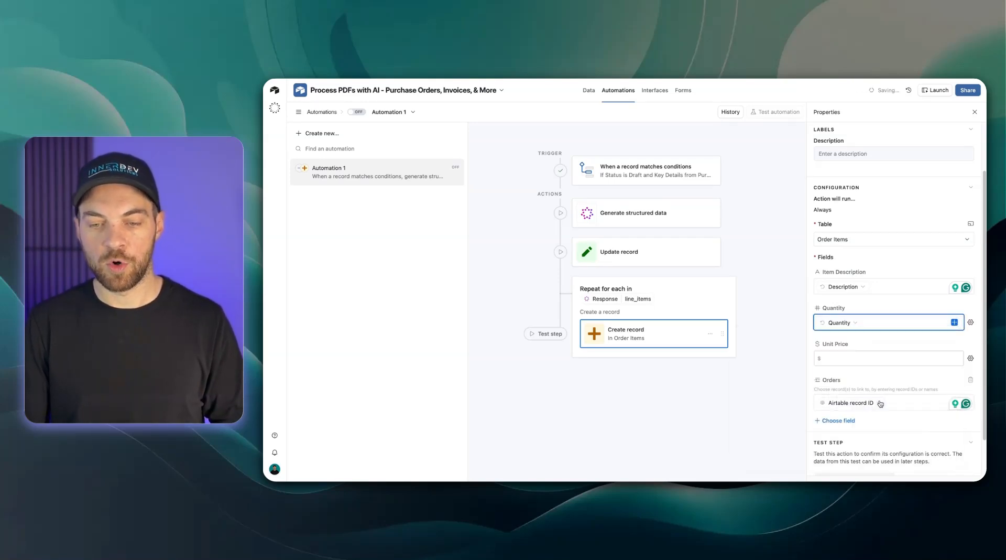
# - Make the Unit Price field dynamic and fill it with Unit Price from the current line item
pyautogui.click(971, 359)
pyautogui.click(876, 422)
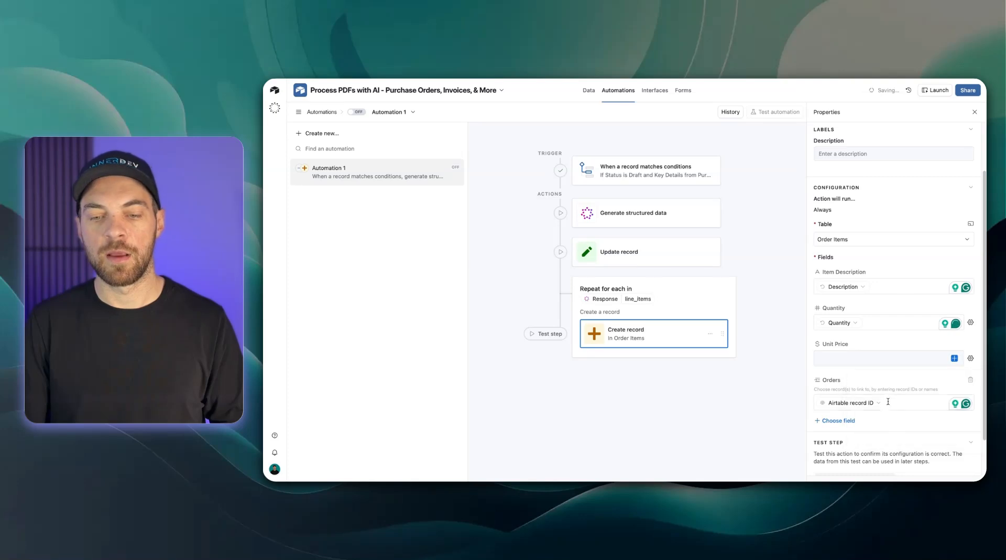
pyautogui.click(954, 358)
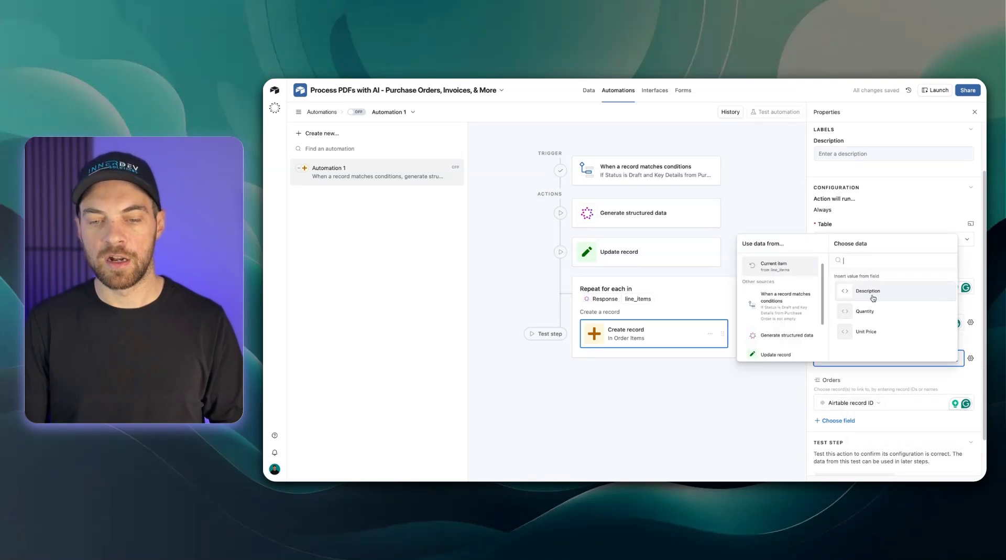
pyautogui.click(876, 333)
pyautogui.scroll(-2, 854, 382)
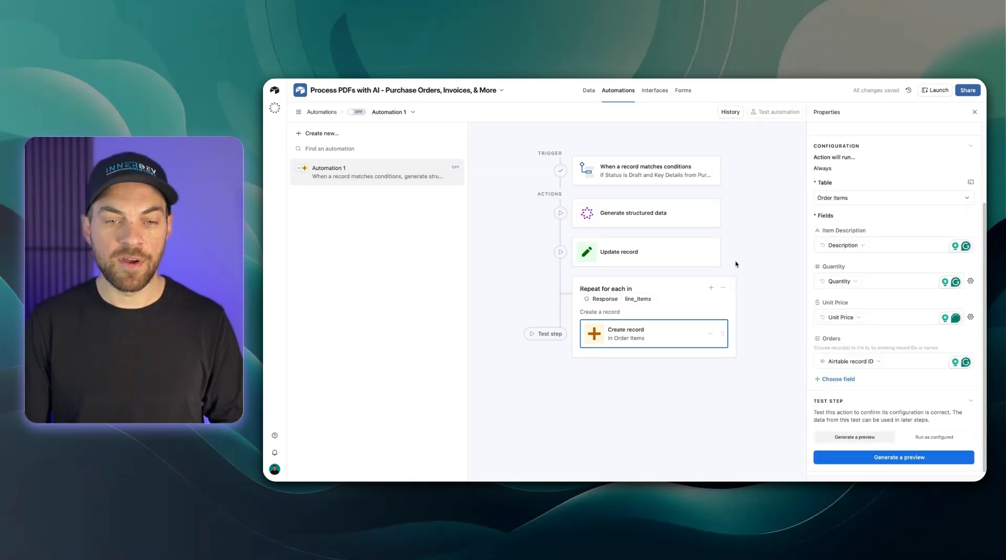
# - Rename the automation to Process PDF
pyautogui.click(630, 164)
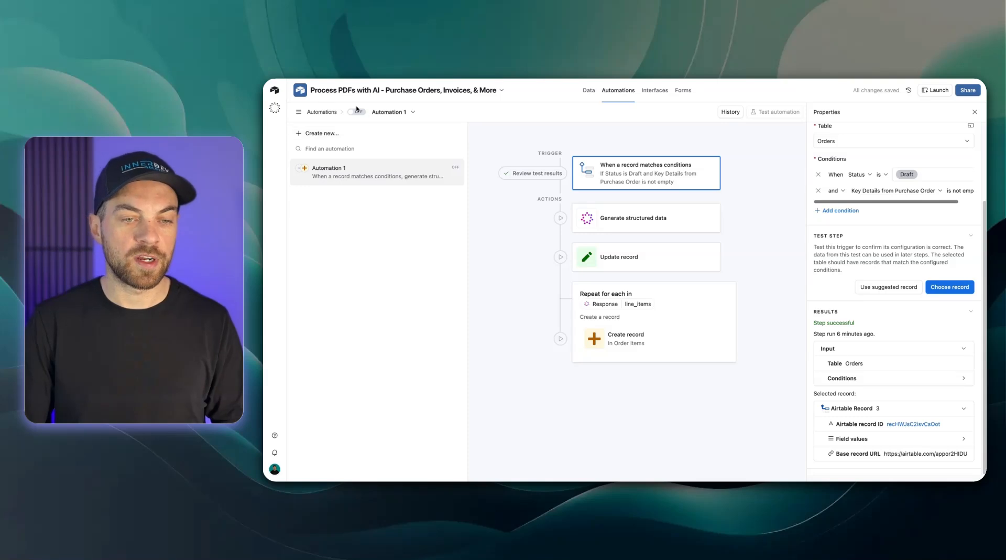
pyautogui.click(390, 112)
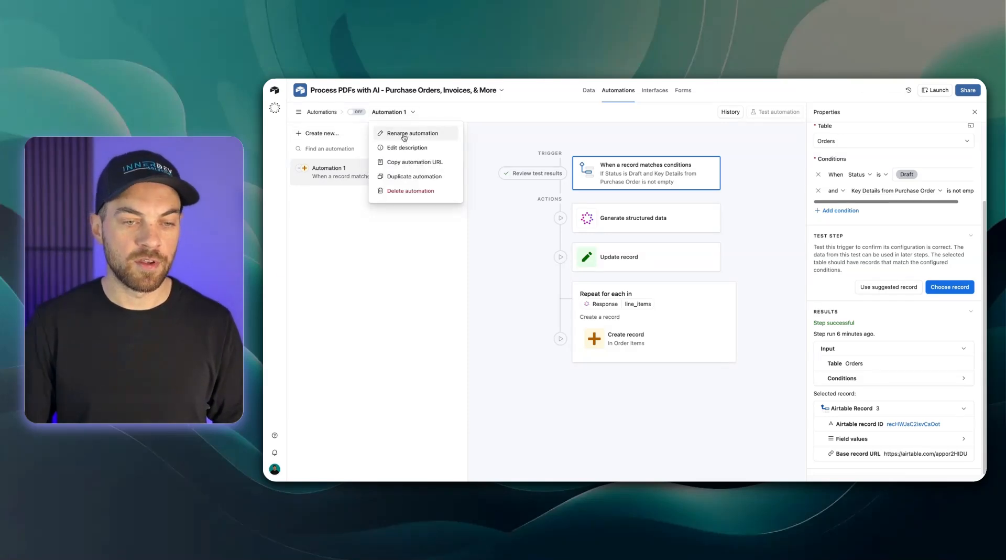
pyautogui.click(404, 134)
pyautogui.write('Process PDF')
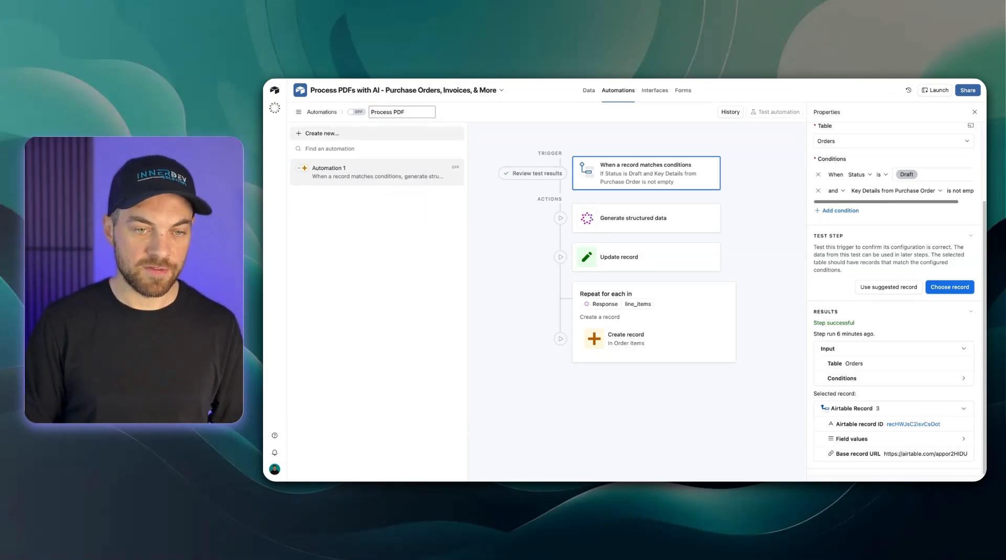
pyautogui.press('Return')
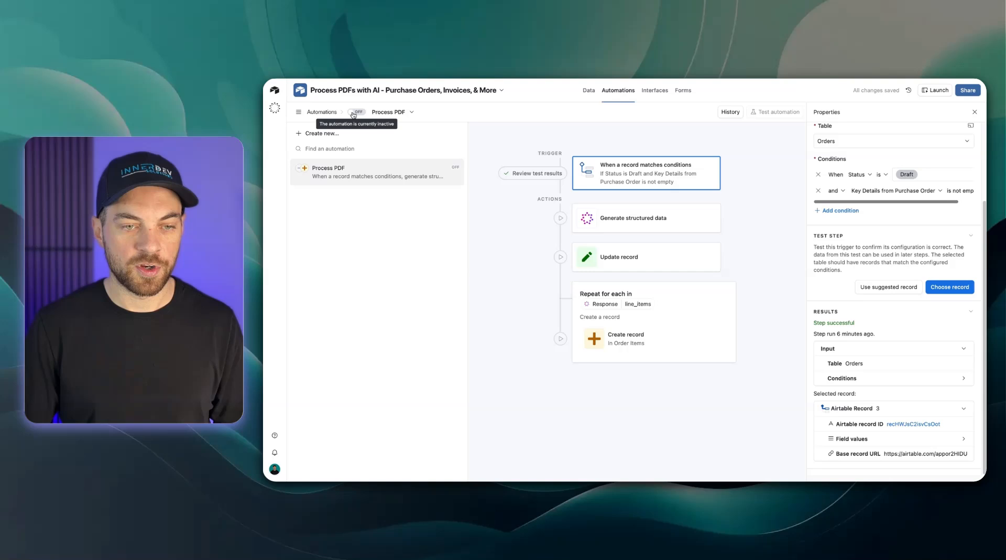
# - Turn on the Process PDF automation and switch to a preview of the Purchase Orders interface
pyautogui.click(353, 113)
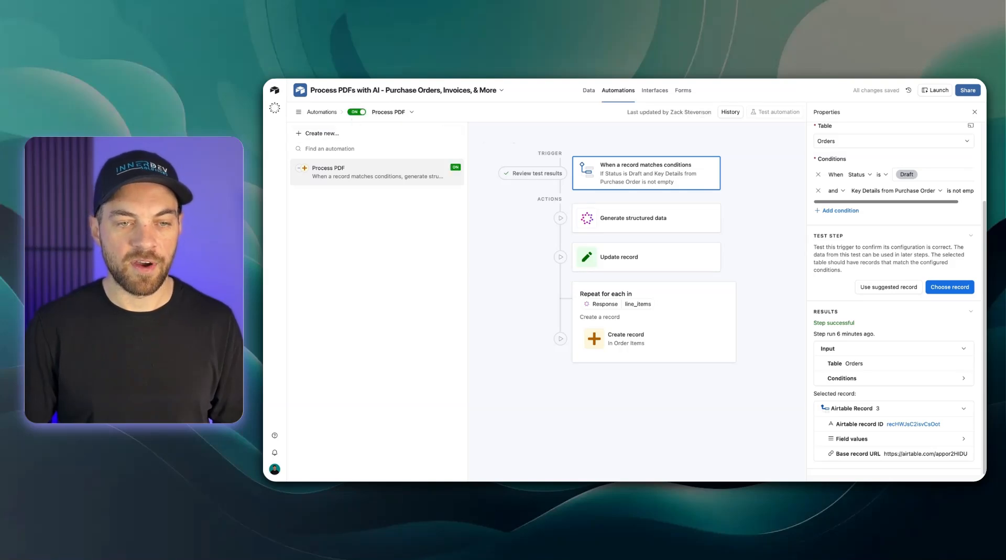
pyautogui.click(656, 91)
pyautogui.click(312, 112)
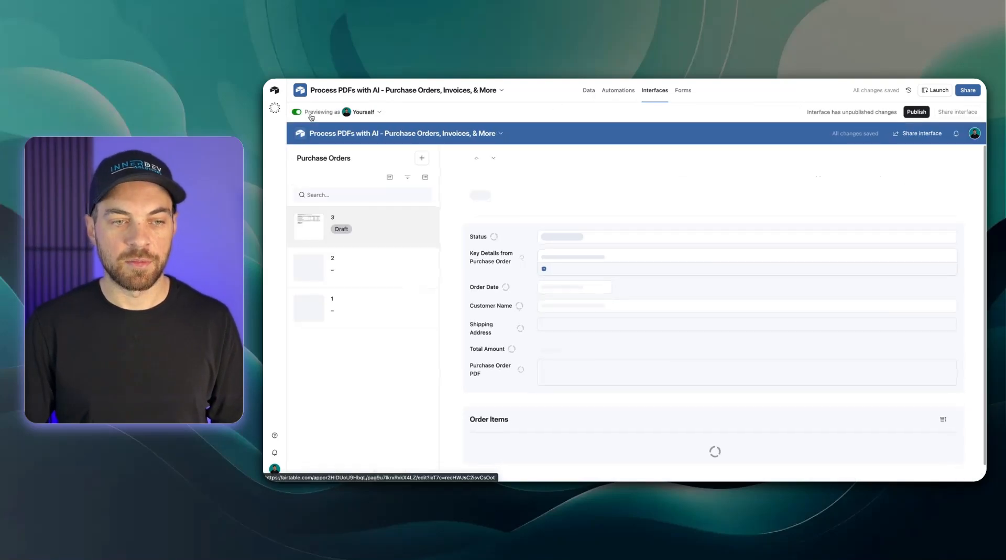
# - Clear the Status of order 3 and set it to Draft again to trigger the automation
pyautogui.click(637, 235)
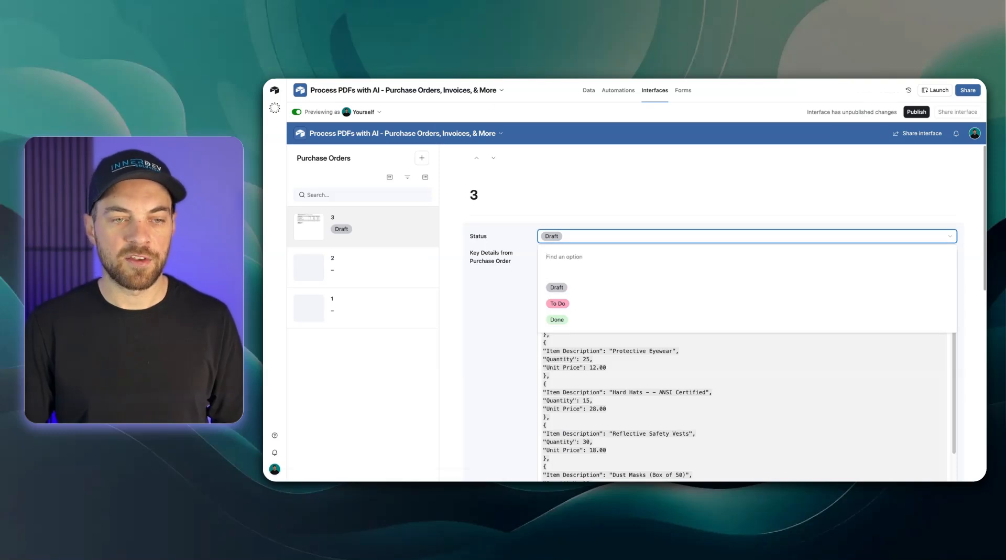
pyautogui.click(567, 273)
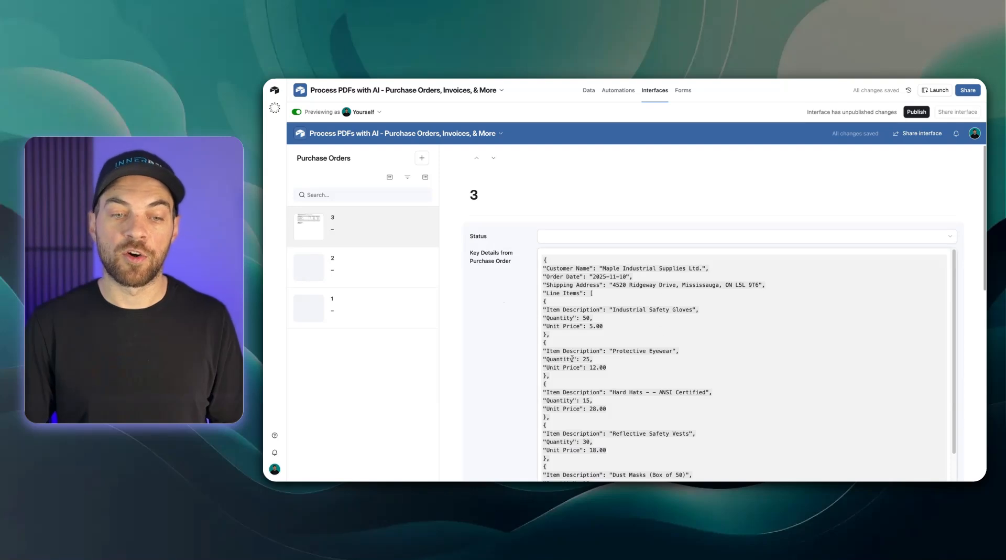
pyautogui.click(560, 236)
pyautogui.click(582, 287)
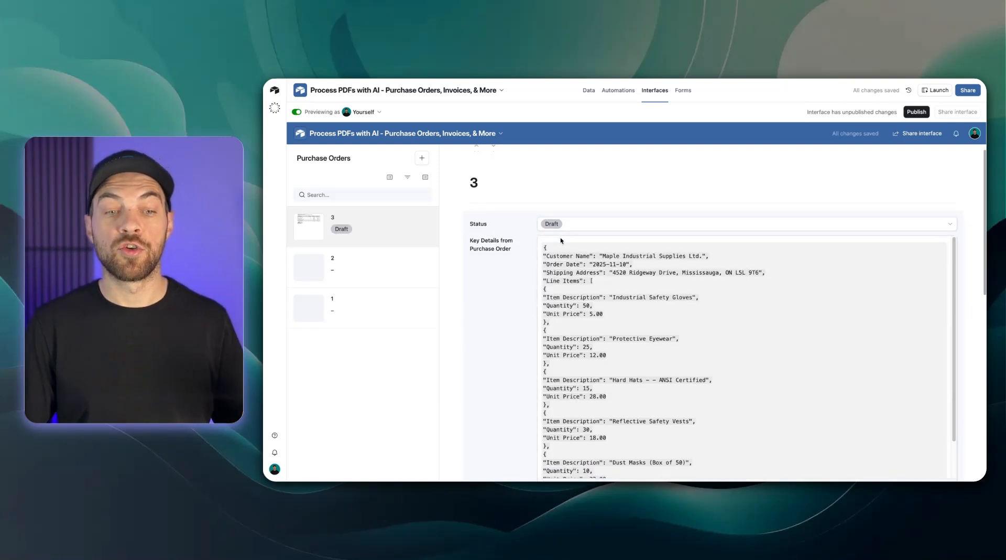
# - Examine the Order Date, Customer Name, Shipping Address and Total Amount fields of order 3
pyautogui.scroll(-10, 560, 240)
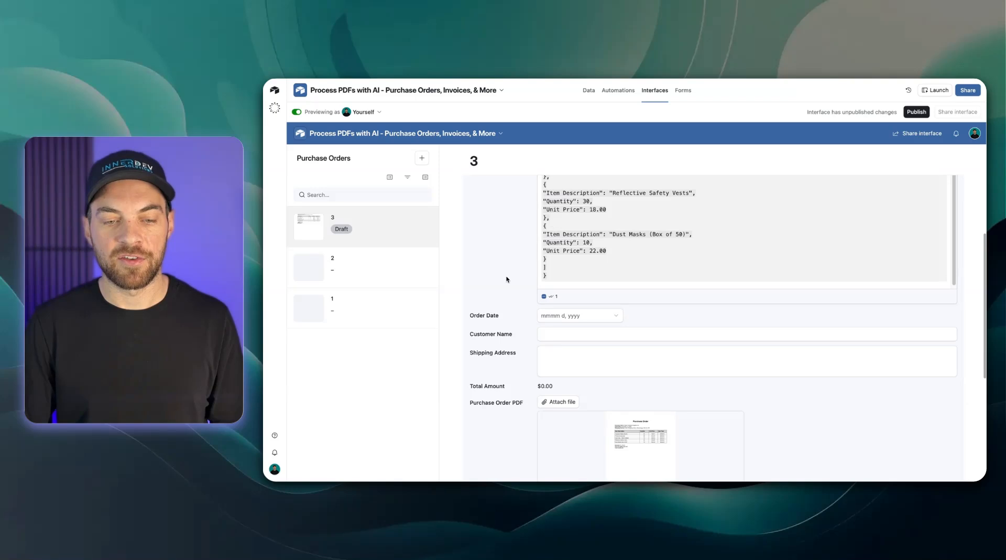
pyautogui.scroll(-3, 507, 279)
pyautogui.scroll(1, 507, 279)
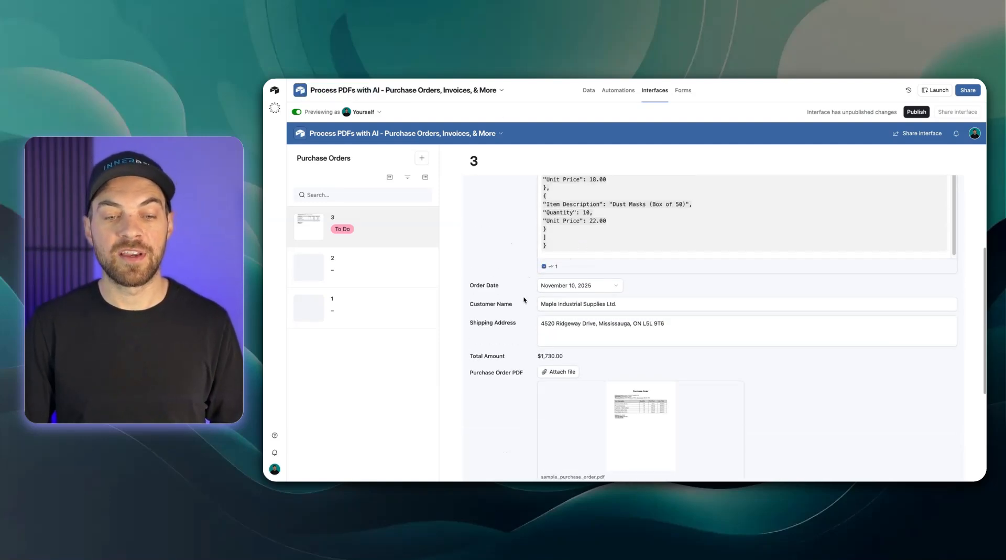
pyautogui.scroll(-1, 574, 298)
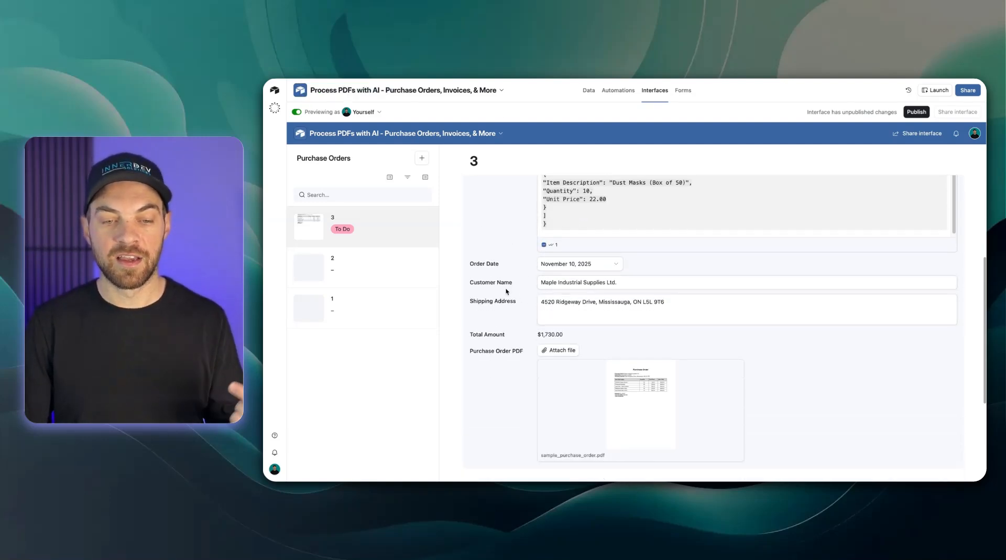
pyautogui.scroll(-1, 529, 310)
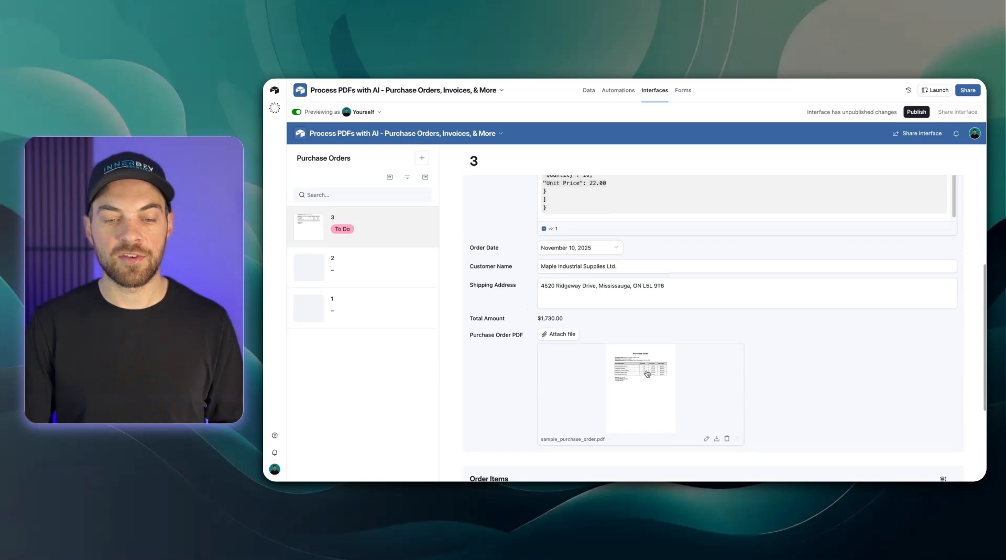
# - Check the subtotal in the attached sample_purchase_order.pdf against order 3's Total Amount, and review its Order Items
pyautogui.click(648, 373)
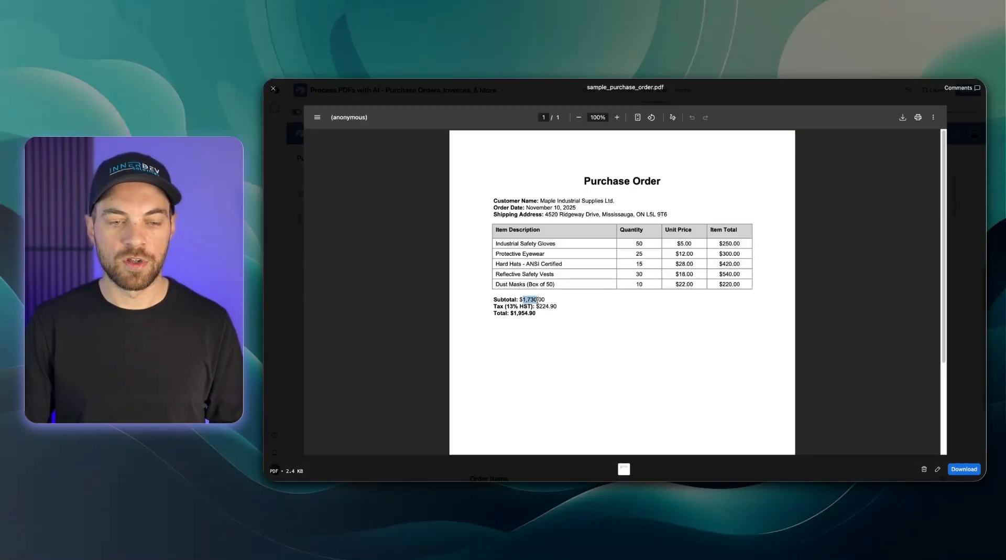
pyautogui.click(546, 298)
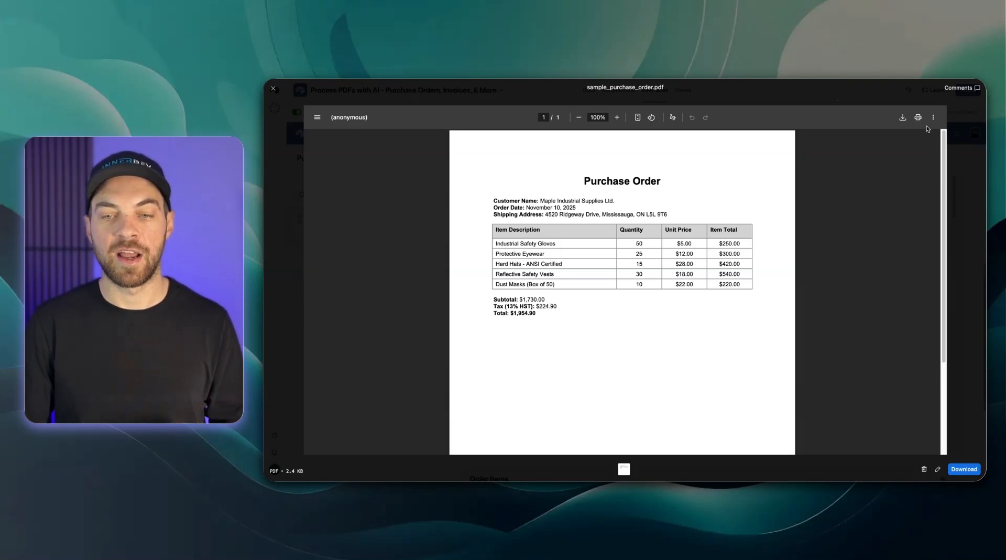
pyautogui.press('Escape')
pyautogui.scroll(-1, 580, 266)
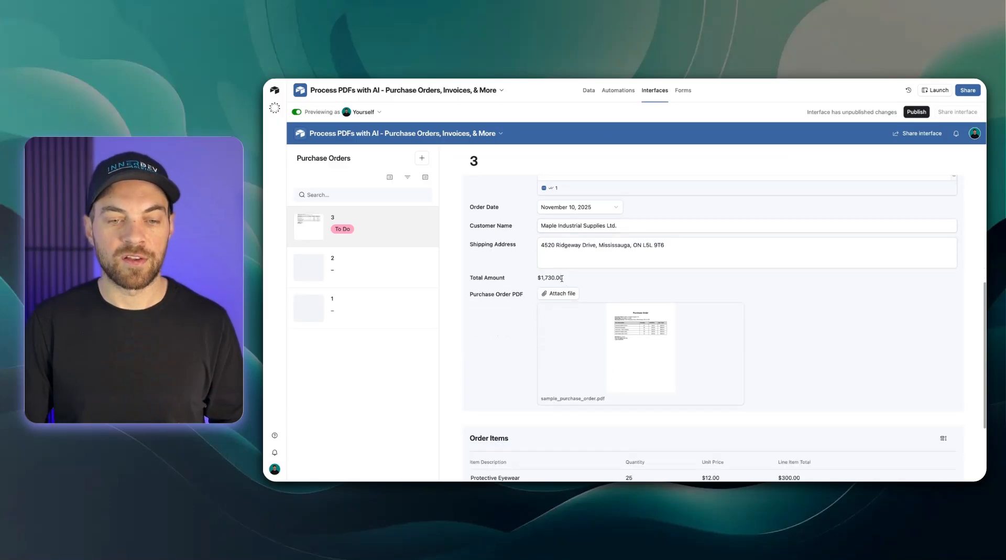
pyautogui.click(589, 283)
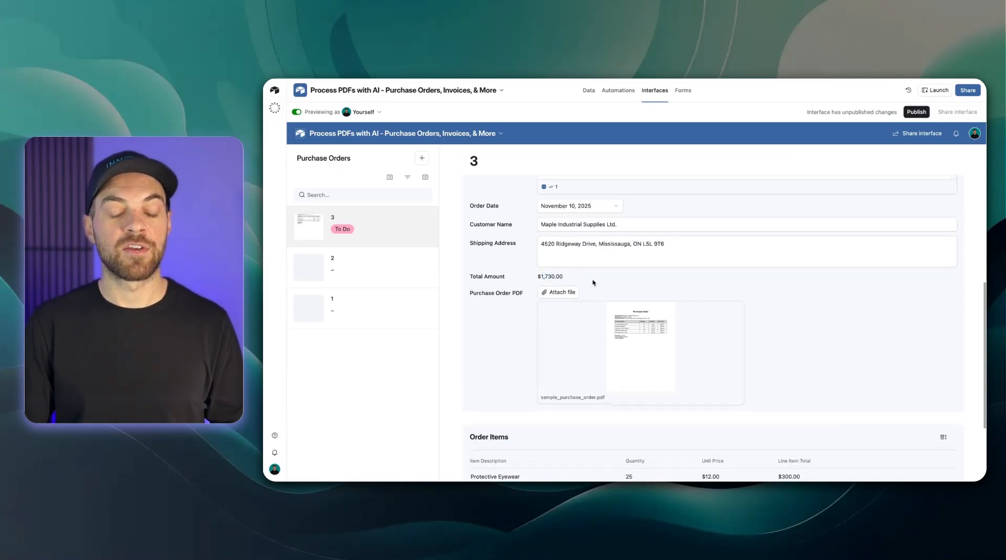
pyautogui.scroll(-1, 590, 281)
pyautogui.scroll(-2, 592, 280)
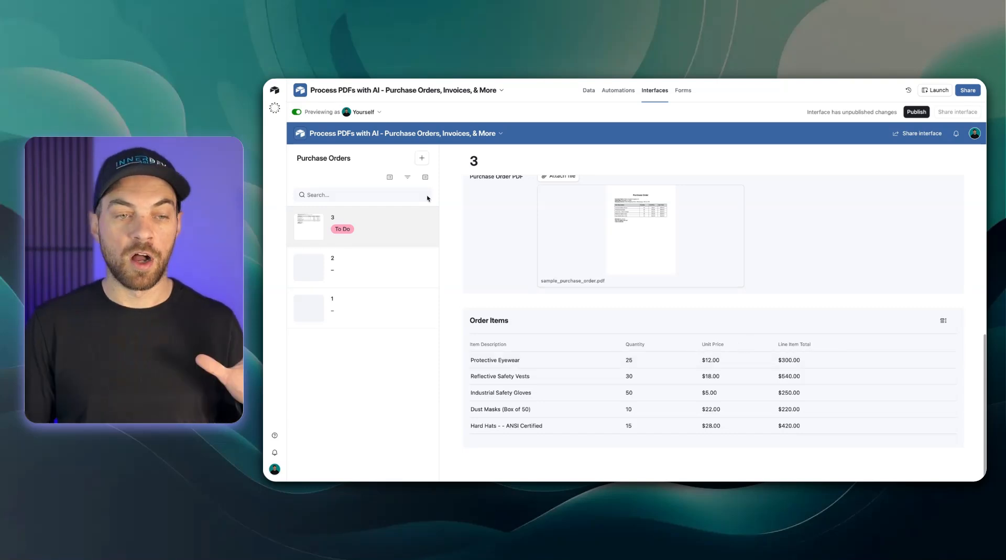
# - Inspect the run history of the Process PDF automation
pyautogui.click(619, 90)
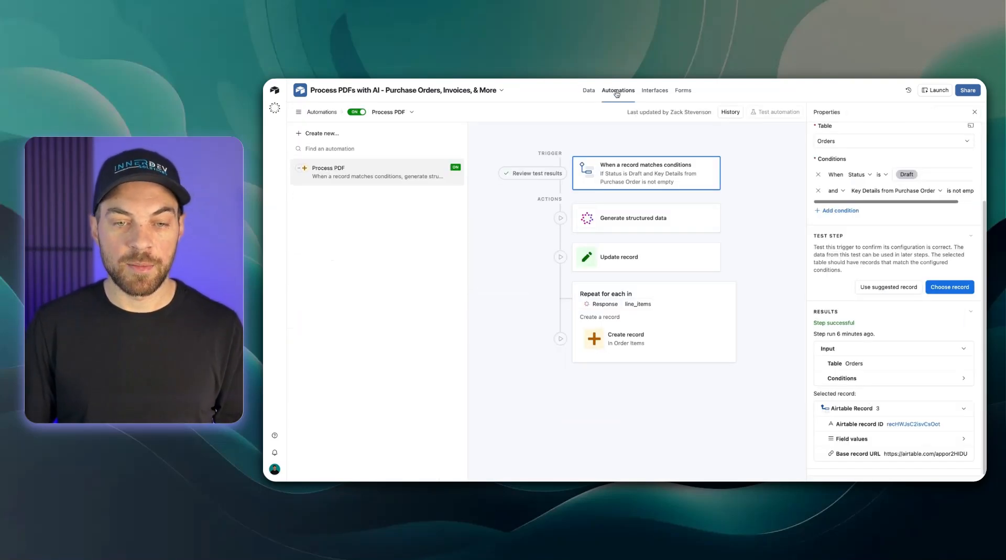
pyautogui.click(729, 113)
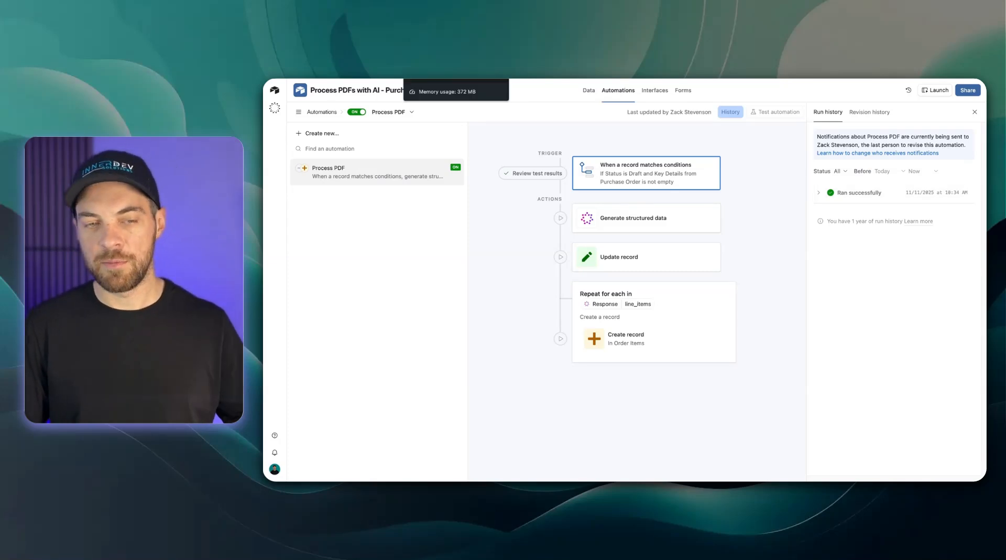
# - Create a new purchase order through the Order Form in the interface, attaching sample_purchase_order.pdf as the Purchase Order PDF
pyautogui.click(655, 91)
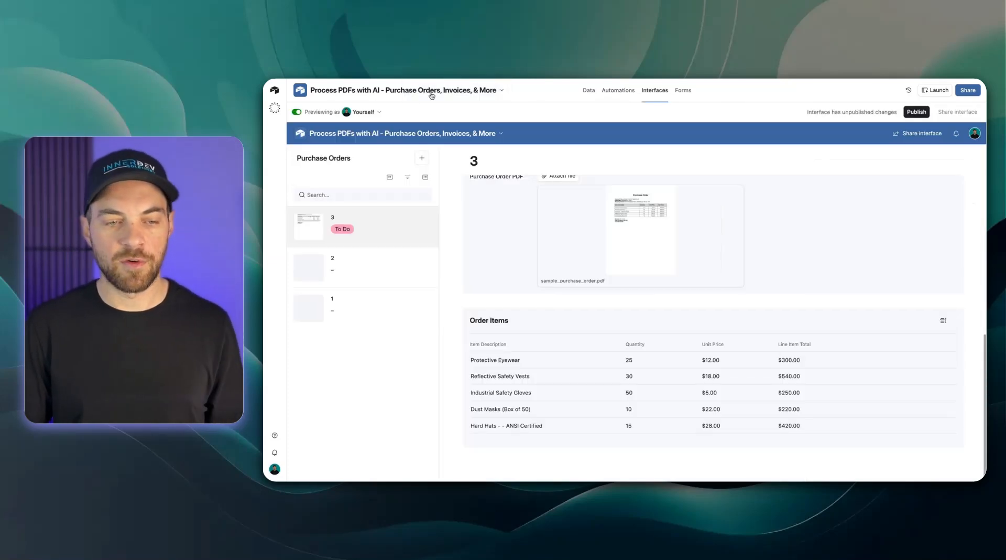
pyautogui.click(422, 159)
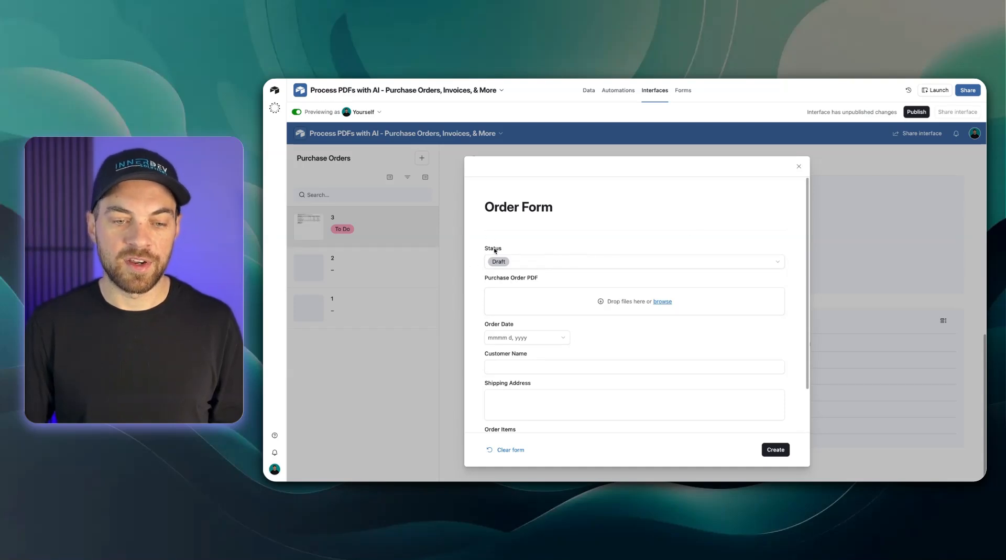
pyautogui.click(663, 301)
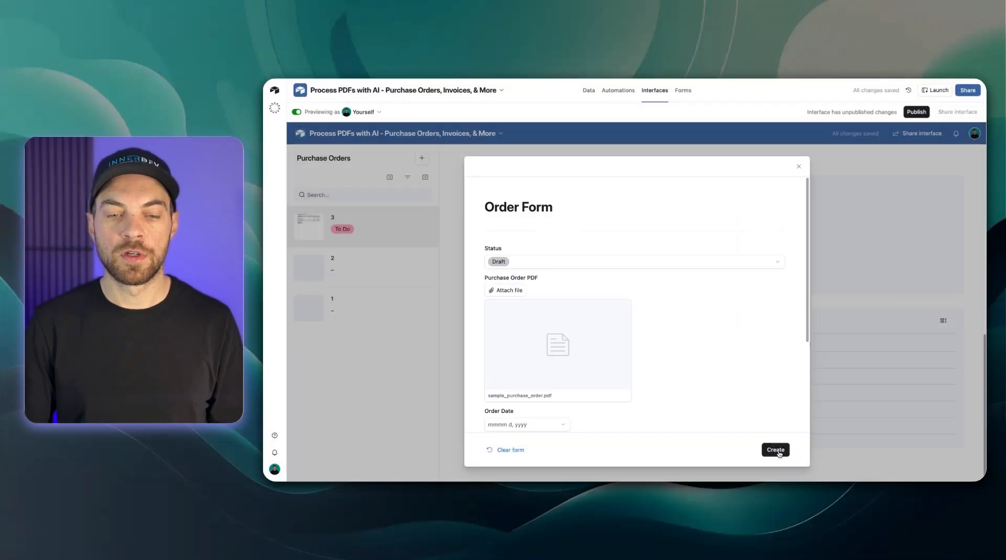
pyautogui.click(779, 452)
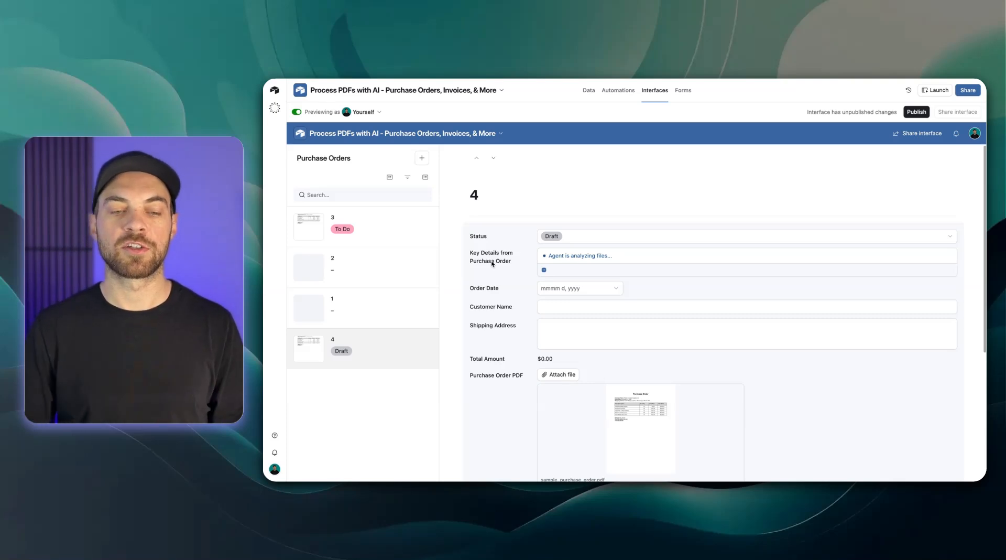
# - Examine the new order's extracted key details, order date, customer, shipping address, total amount and order items
pyautogui.scroll(-5, 512, 298)
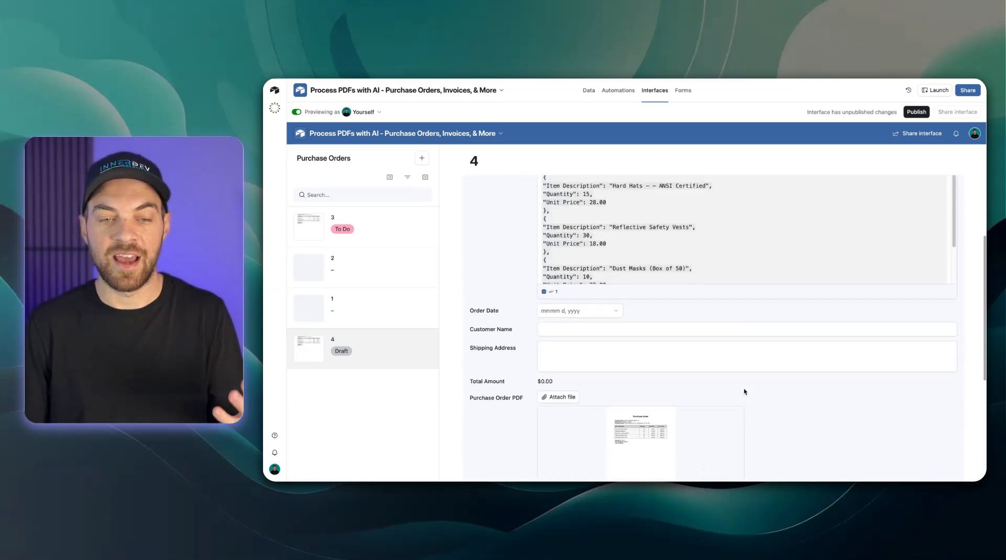
pyautogui.scroll(-5, 654, 247)
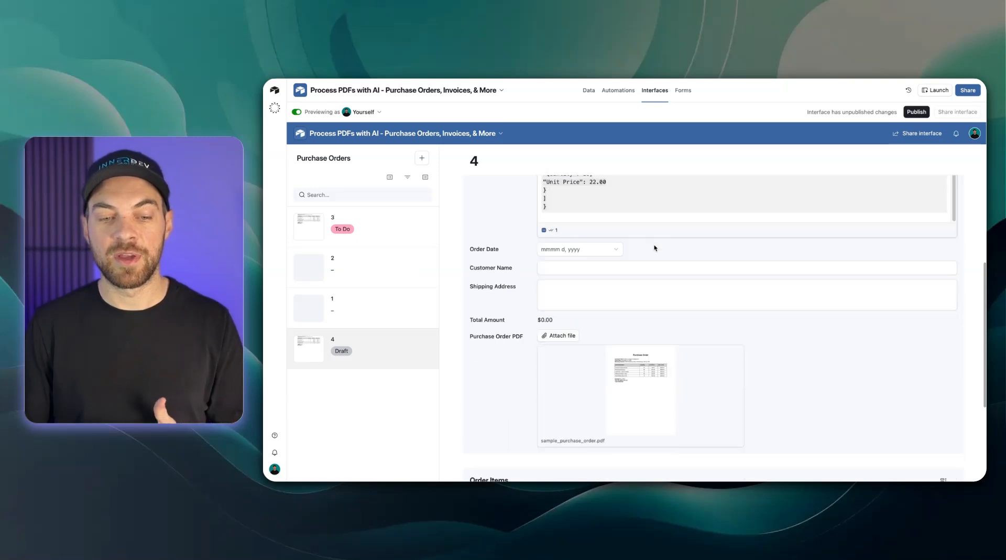
pyautogui.scroll(-1, 650, 252)
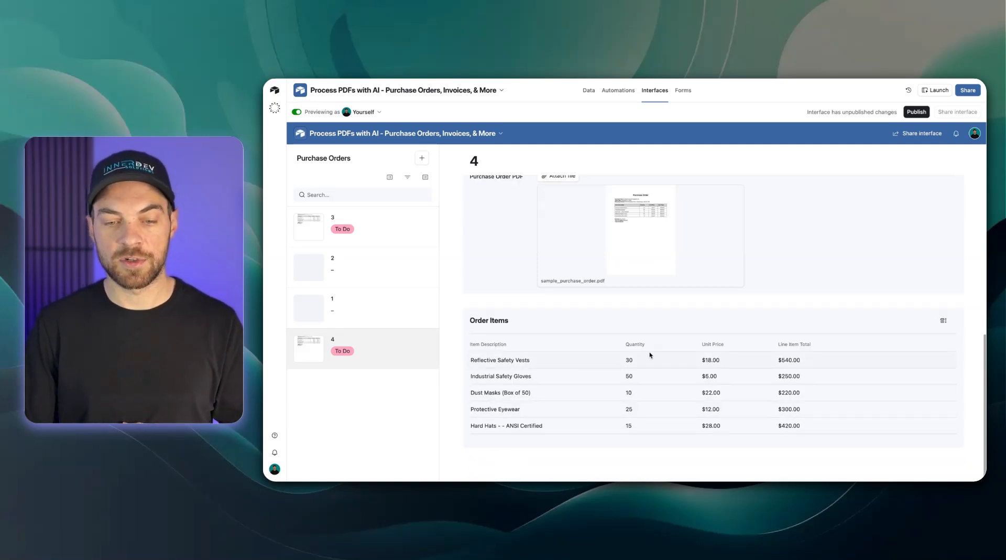
pyautogui.scroll(3, 649, 356)
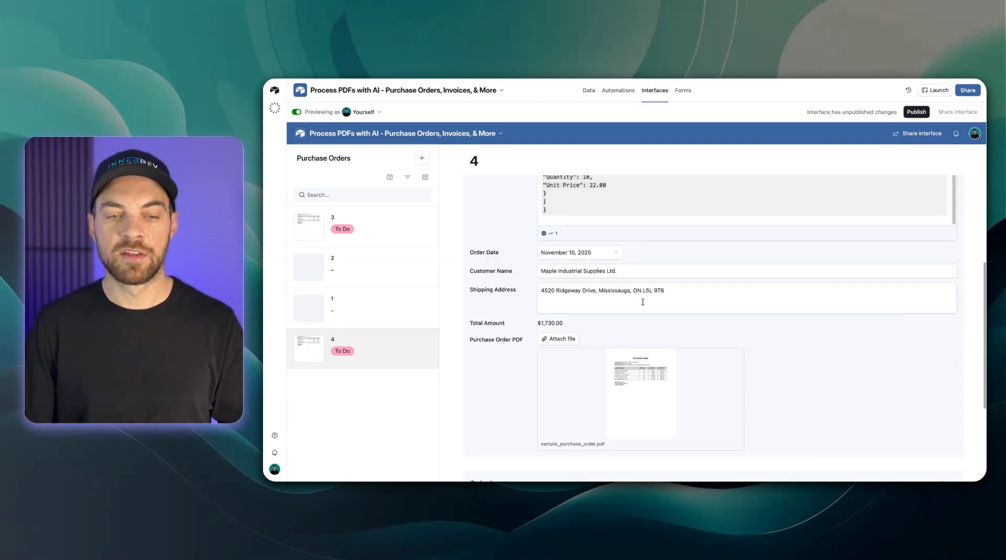
pyautogui.scroll(5, 720, 311)
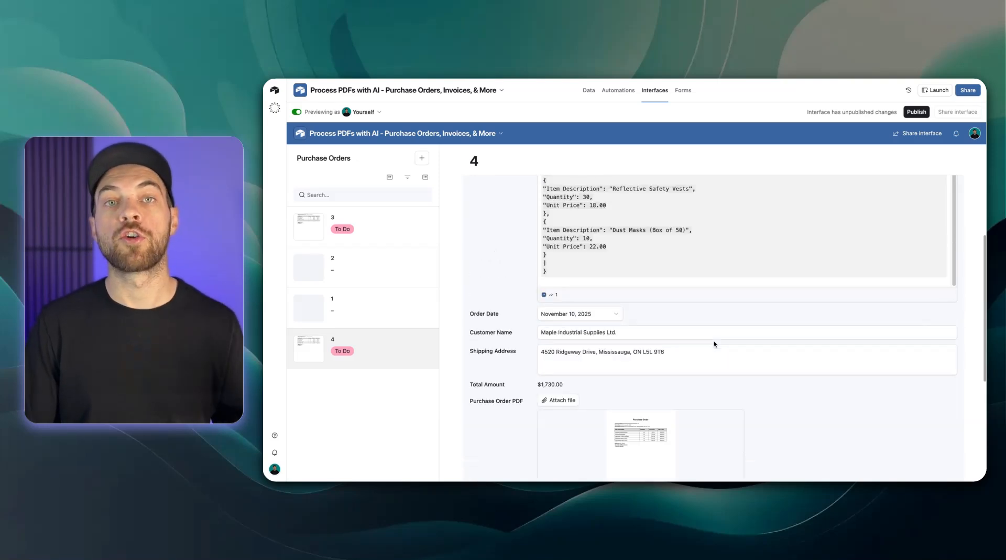